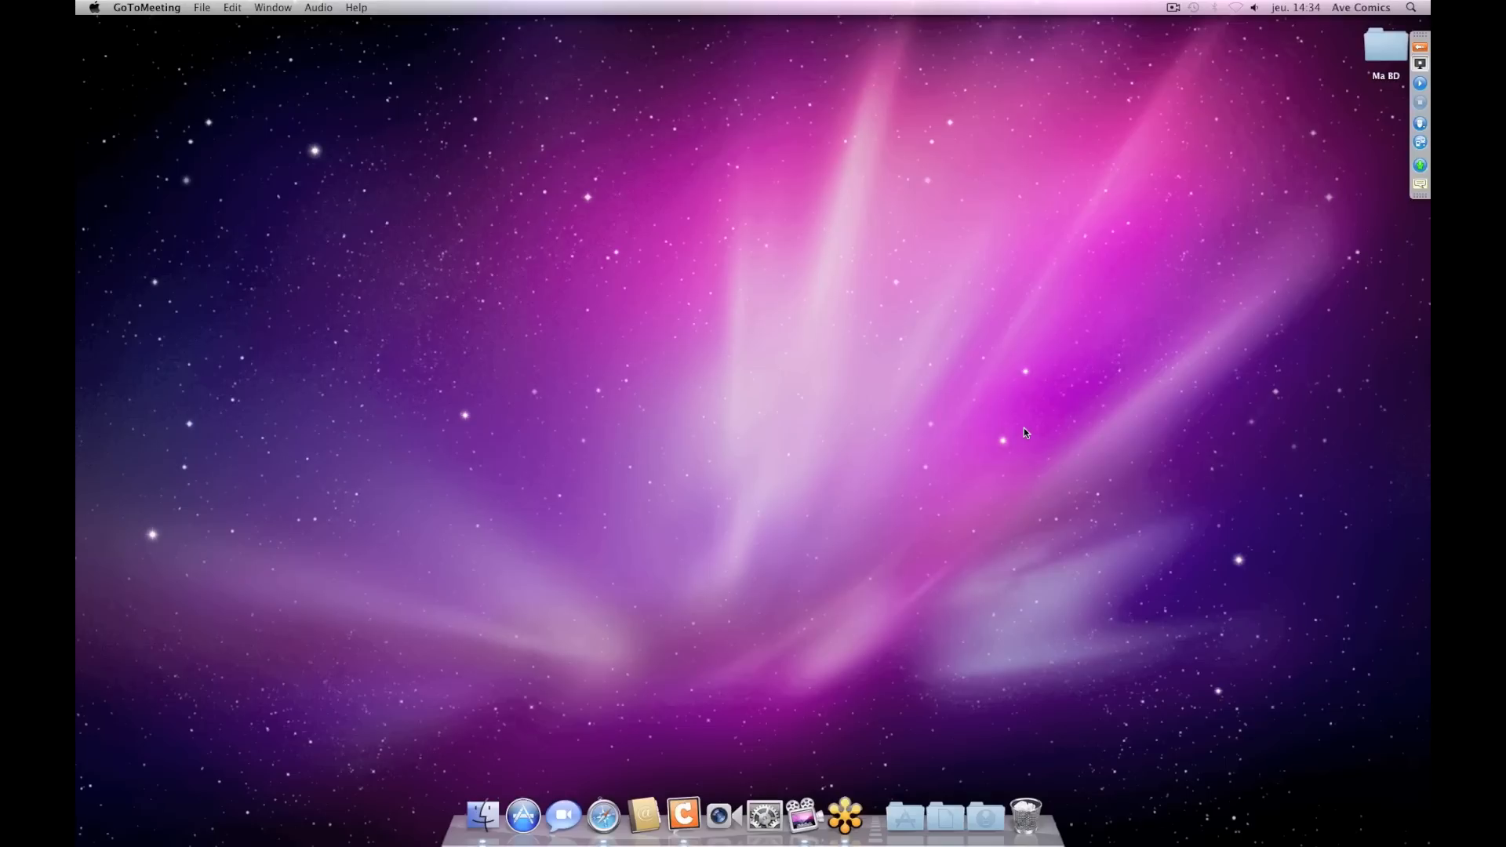
- Open Comic Composer and look through the recent projects and the learning page with sample videos and projects
{"action": "left_click", "coordinate": [683, 816]}
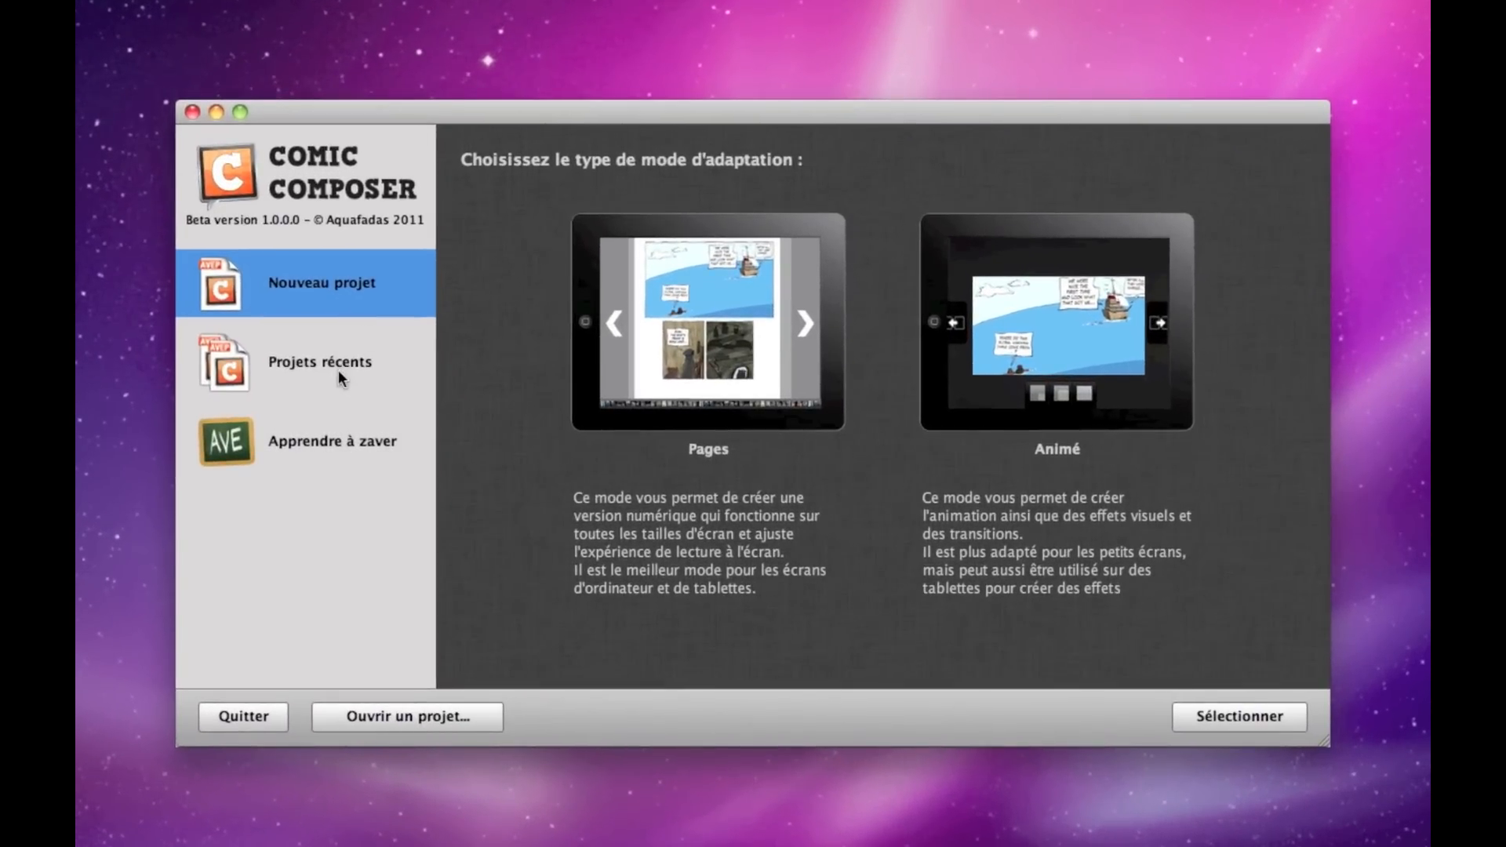
{"action": "left_click", "coordinate": [338, 372]}
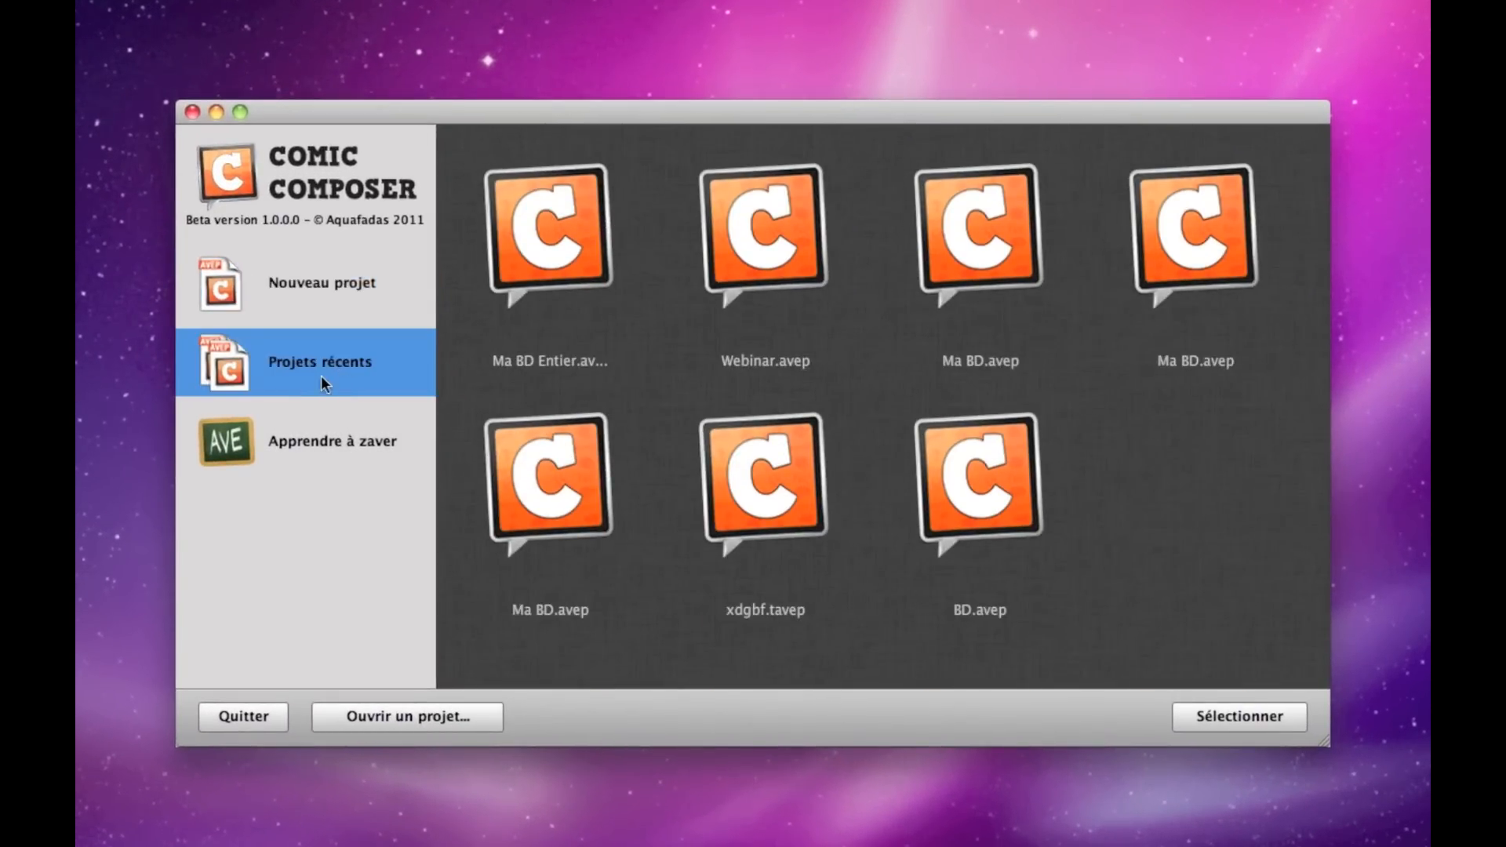
{"action": "left_click", "coordinate": [336, 440]}
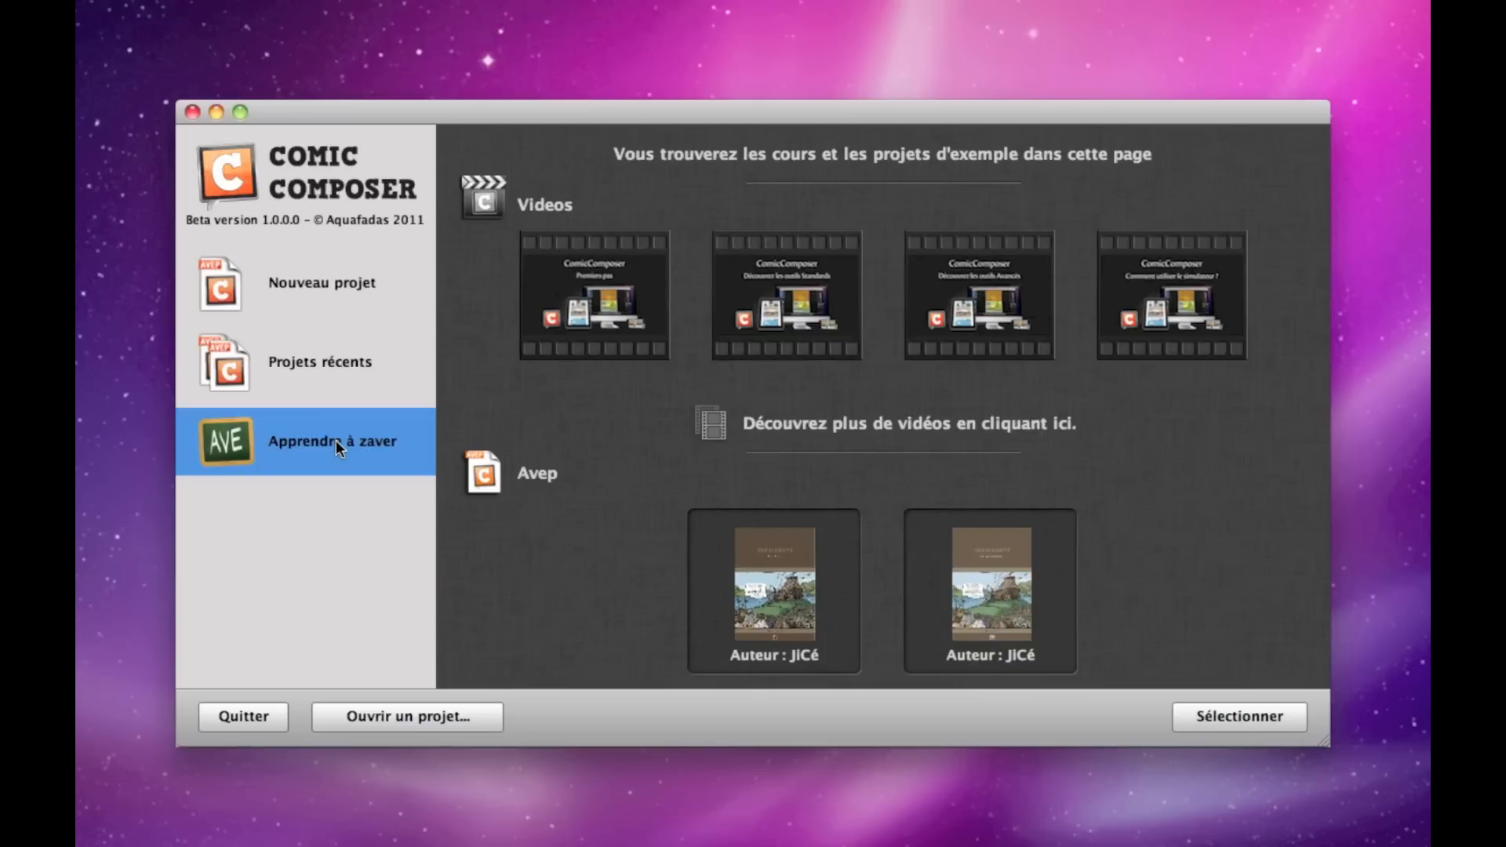
- Start a new project in Animé mode with the Smartphone profile in Horizontal orientation
{"action": "left_click", "coordinate": [326, 277]}
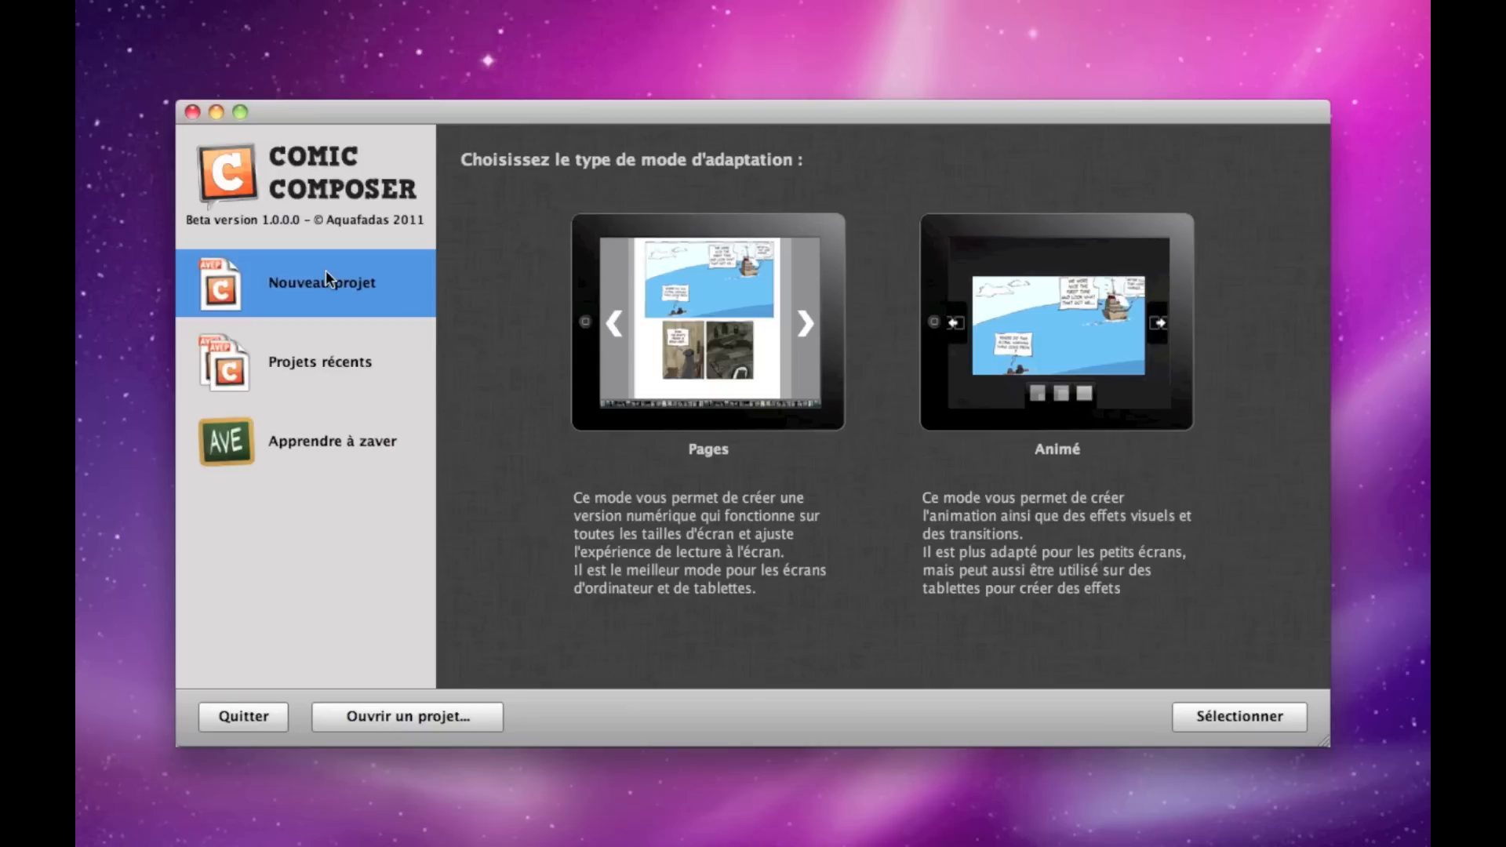
{"action": "left_click", "coordinate": [1059, 276]}
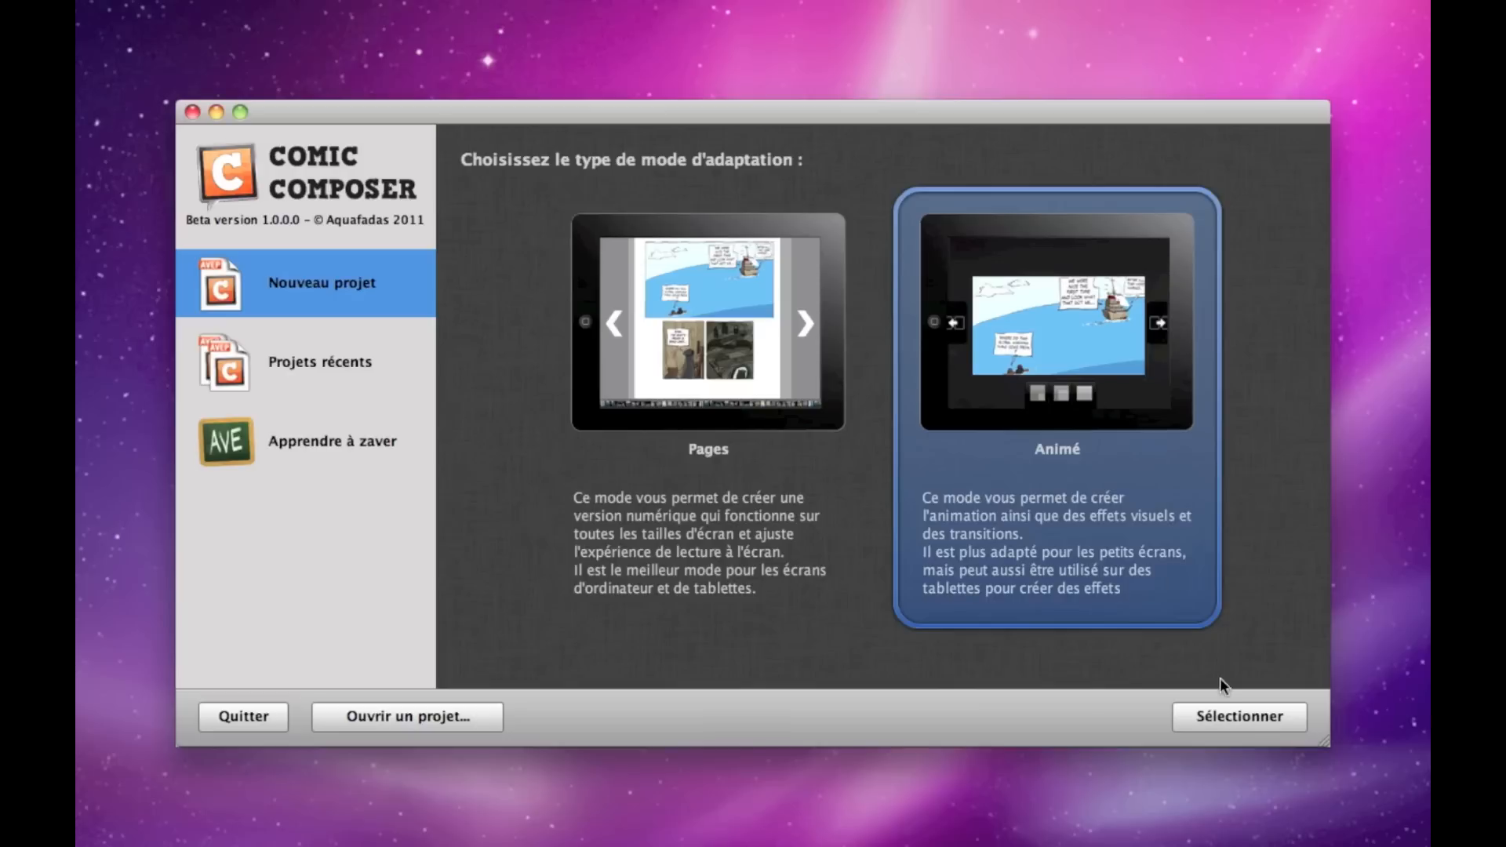
{"action": "left_click", "coordinate": [1240, 716]}
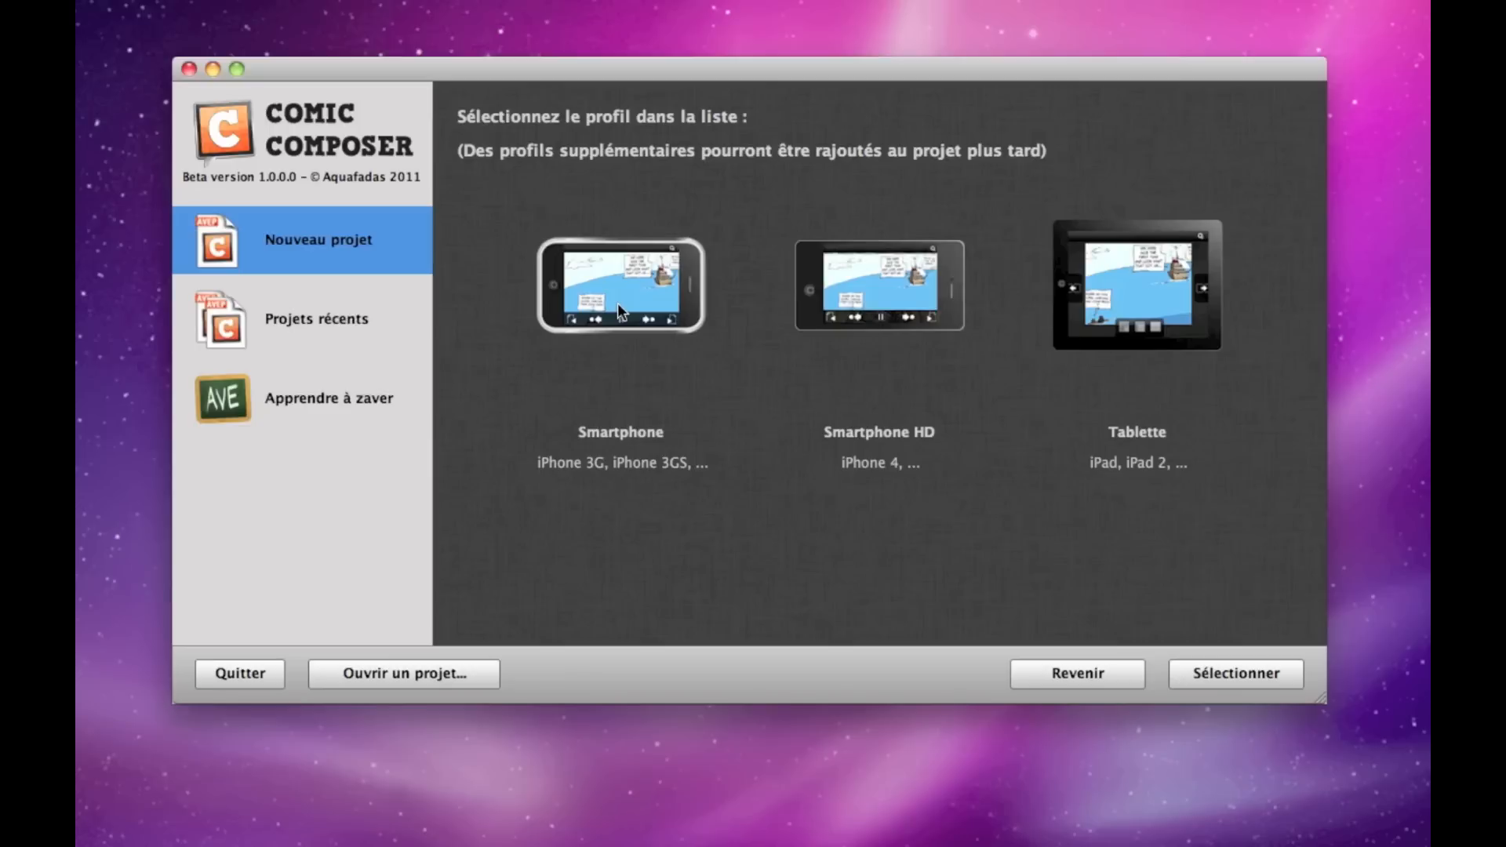
{"action": "left_click", "coordinate": [618, 303]}
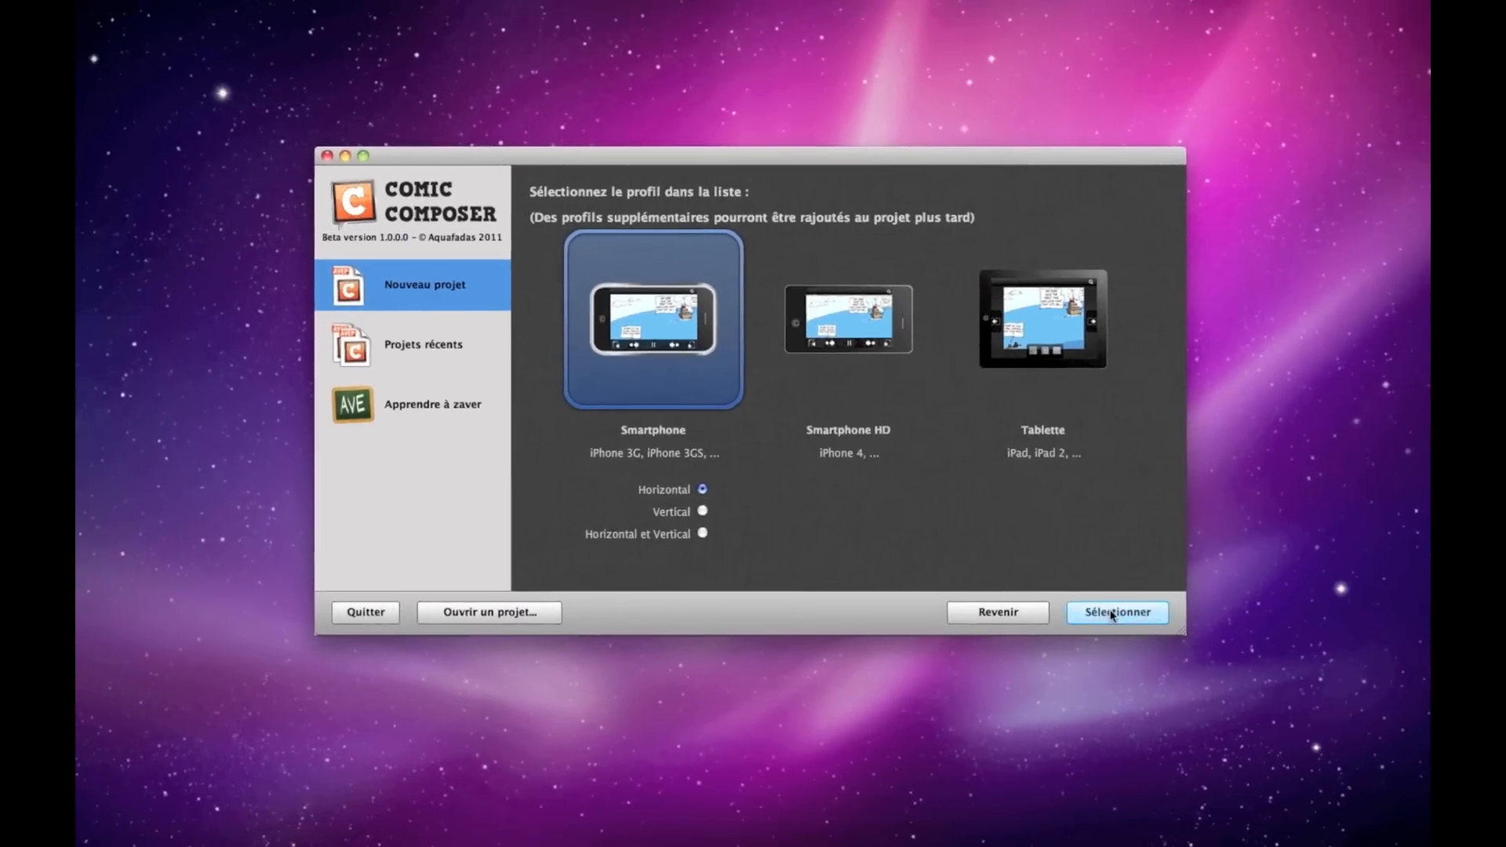
{"action": "left_click", "coordinate": [1227, 672]}
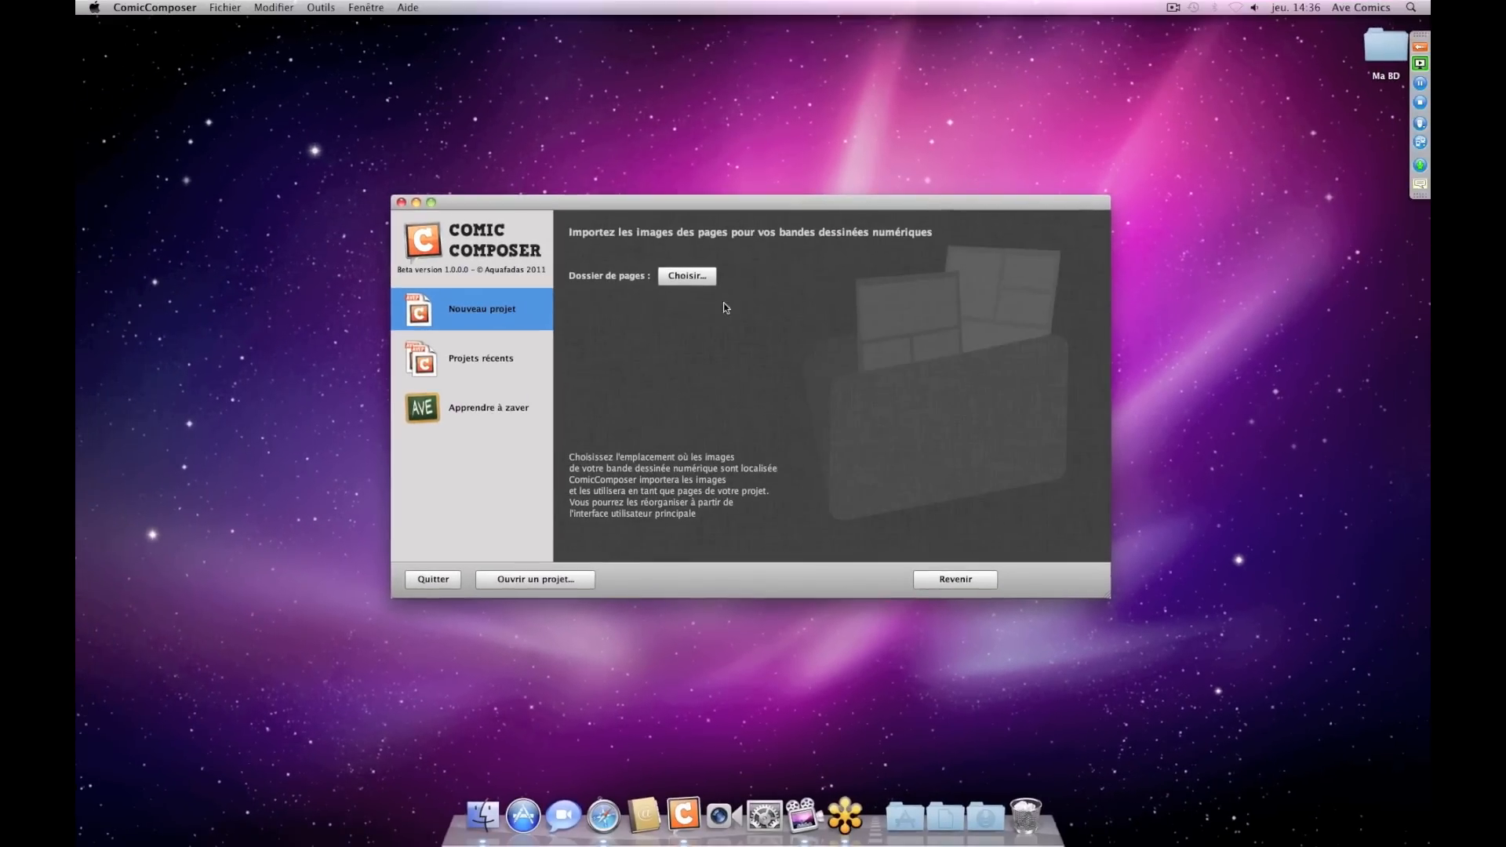
- Import the page images 001.jpg to 004.jpg from the Ma BD folder into the new project
{"action": "left_click", "coordinate": [674, 276]}
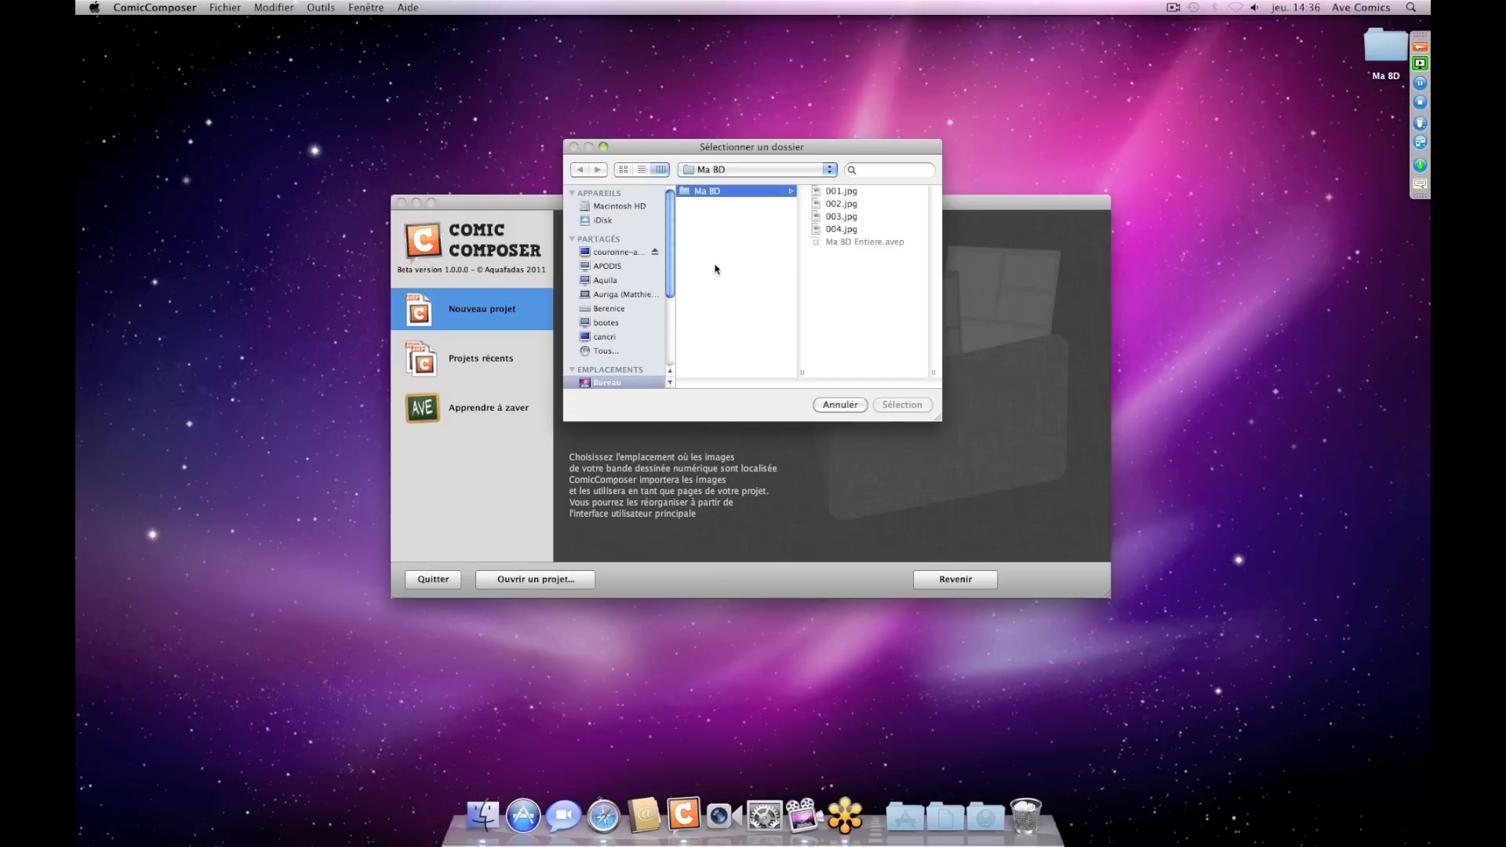
{"action": "left_click", "coordinate": [858, 191]}
{"action": "left_click", "coordinate": [706, 229], "text": "shift"}
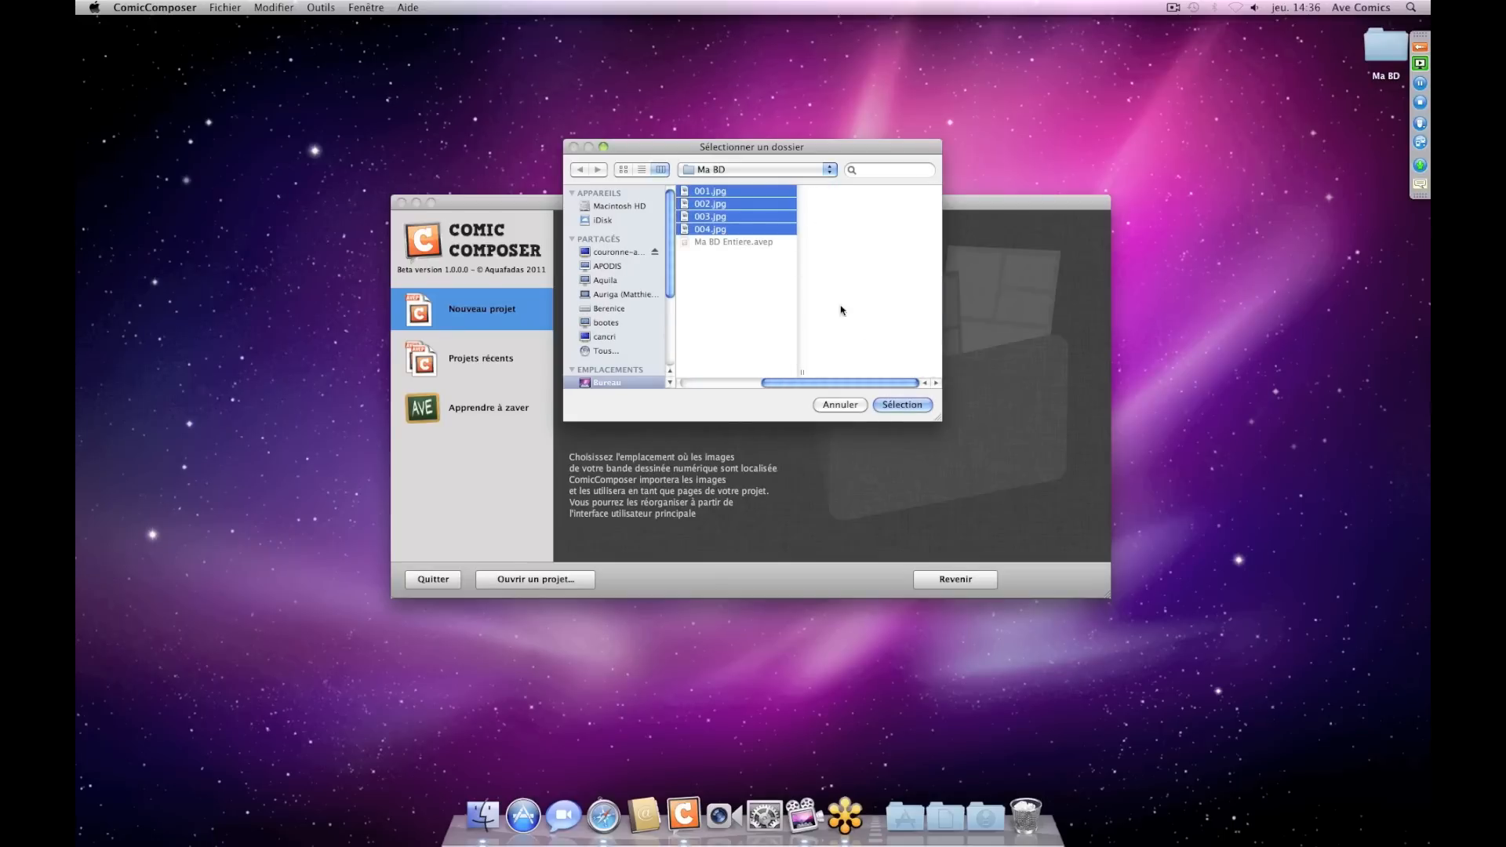
{"action": "left_click", "coordinate": [902, 404]}
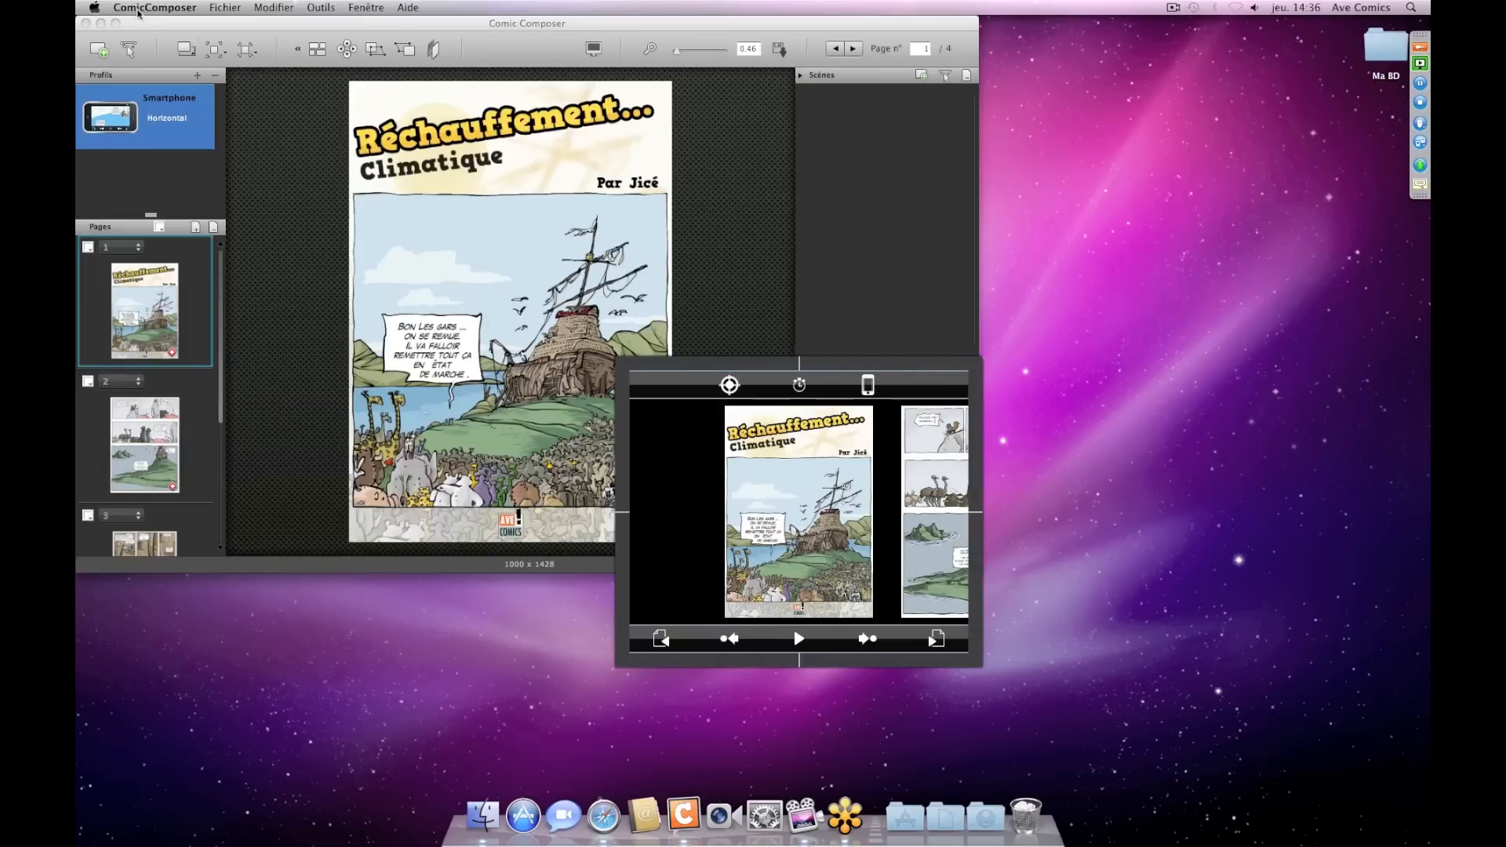
- Enlarge the project window to fill the screen and move the floating preview over the page's lower-left area
{"action": "left_click", "coordinate": [115, 22]}
{"action": "left_click_drag", "start_coordinate": [702, 361], "coordinate": [364, 461]}
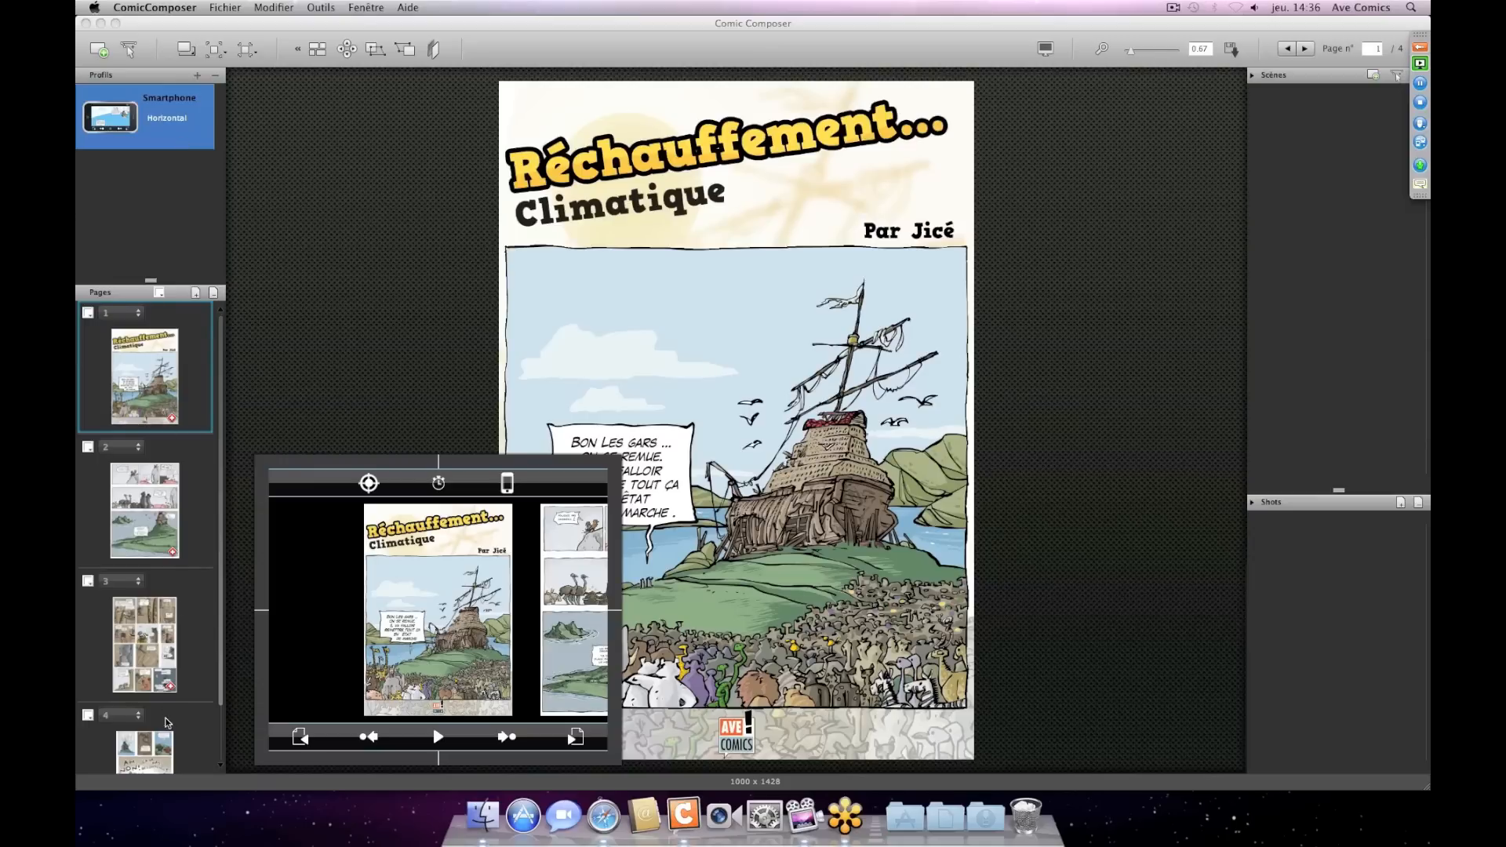
{"action": "scroll", "coordinate": [171, 428], "scroll_direction": "down", "scroll_amount": 2}
{"action": "scroll", "coordinate": [174, 493], "scroll_direction": "up", "scroll_amount": 2}
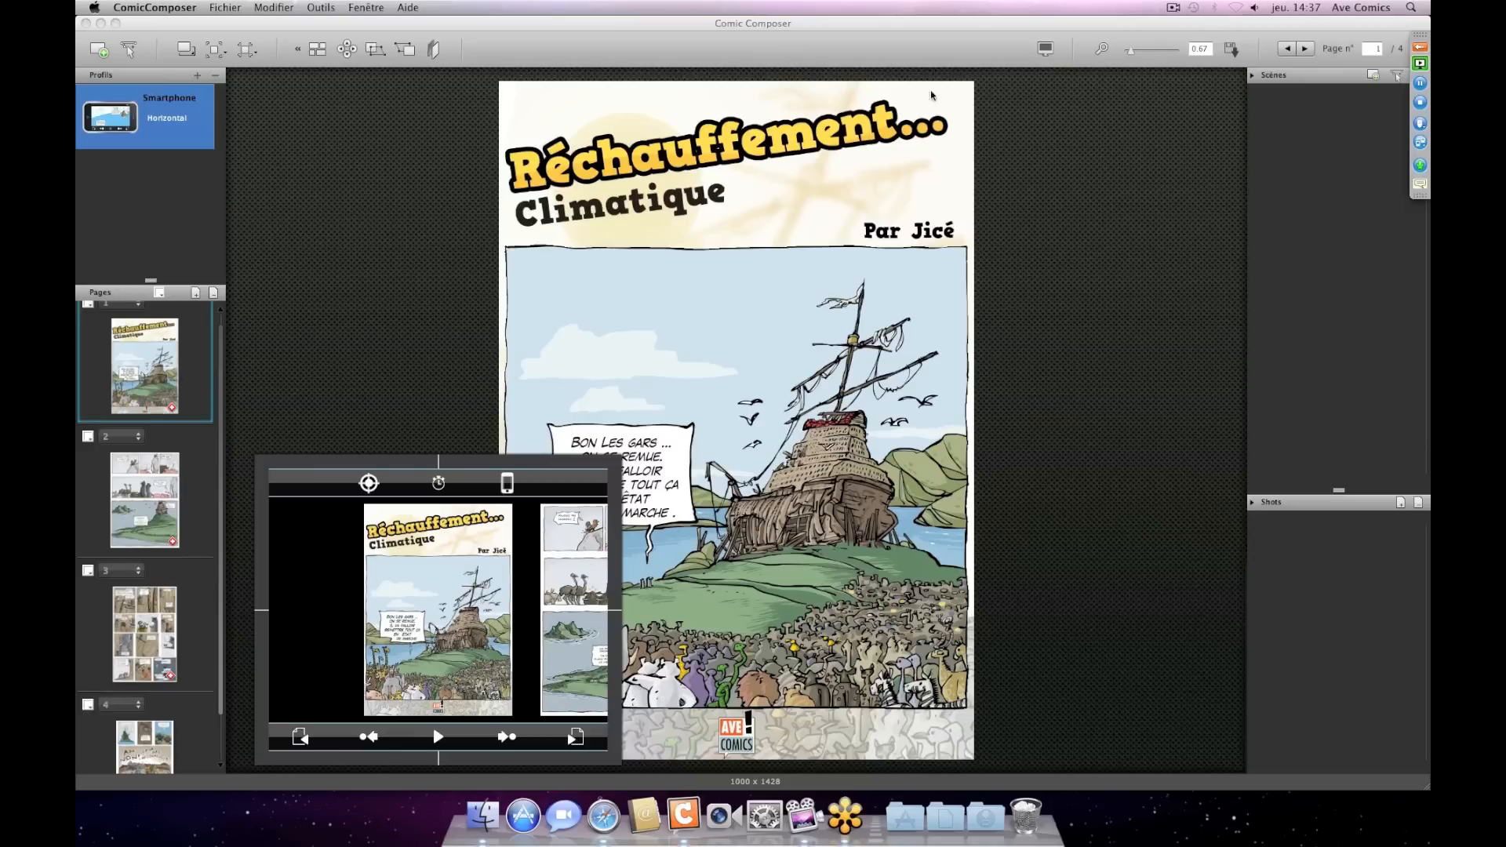
- Display page 2 and create a rectangular scene around the wide middle panel with the ostriches and bears
{"action": "left_click", "coordinate": [149, 499]}
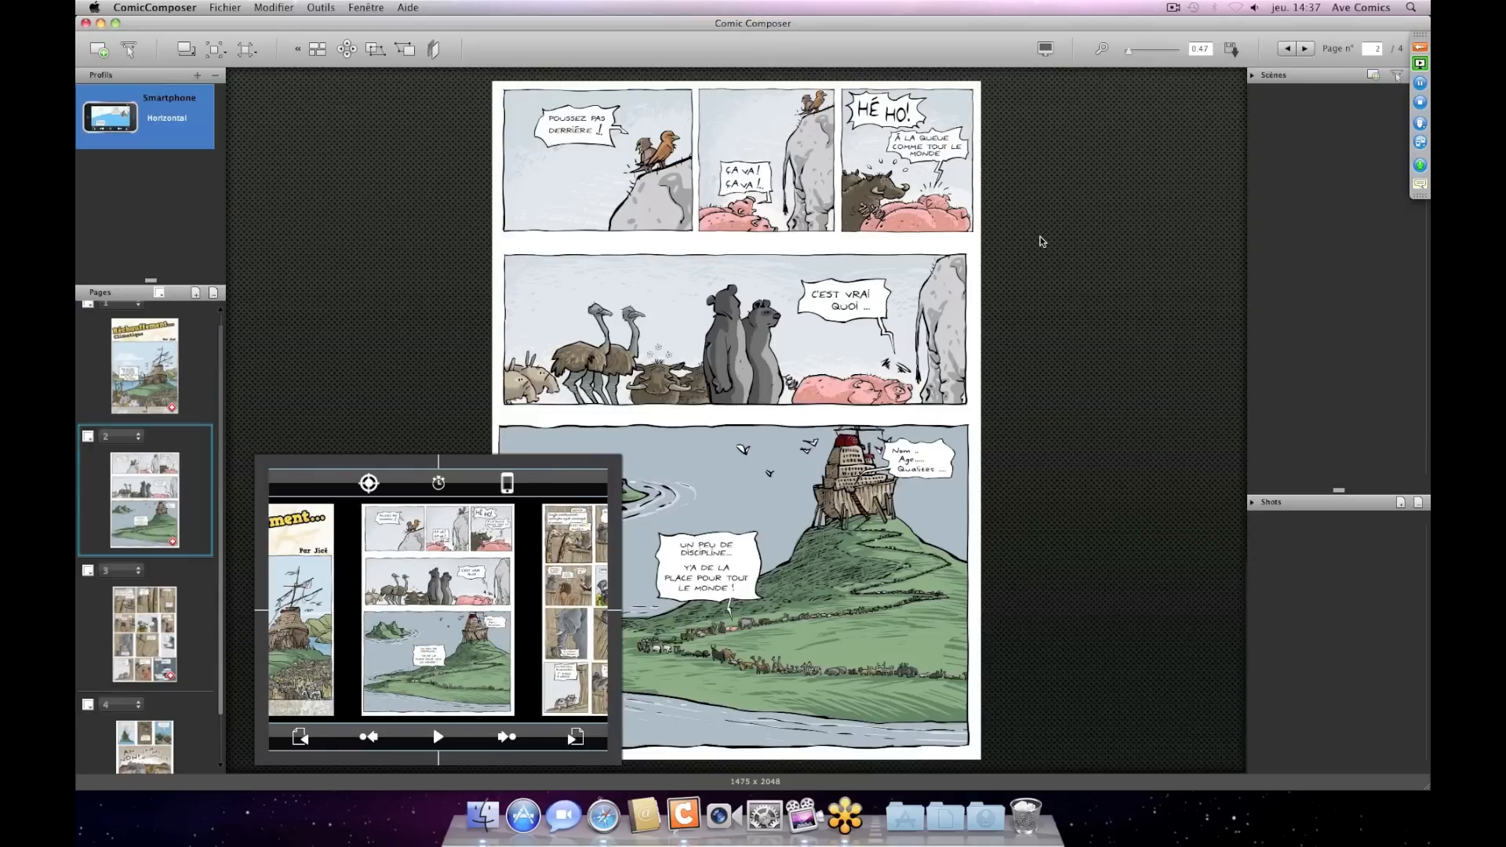
{"action": "left_click_drag", "start_coordinate": [405, 467], "coordinate": [272, 469]}
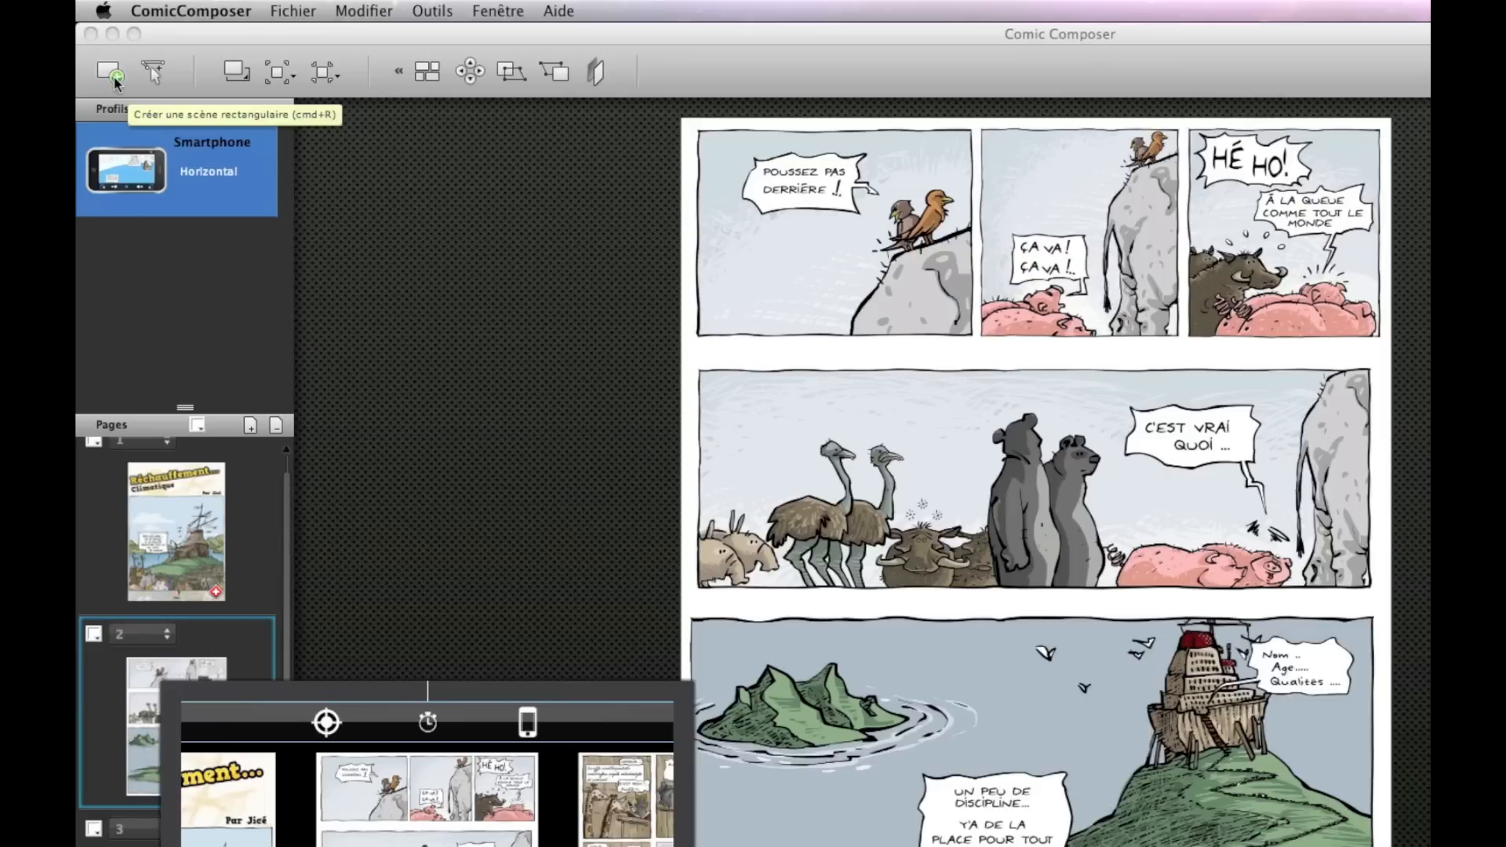
{"action": "left_click", "coordinate": [114, 78]}
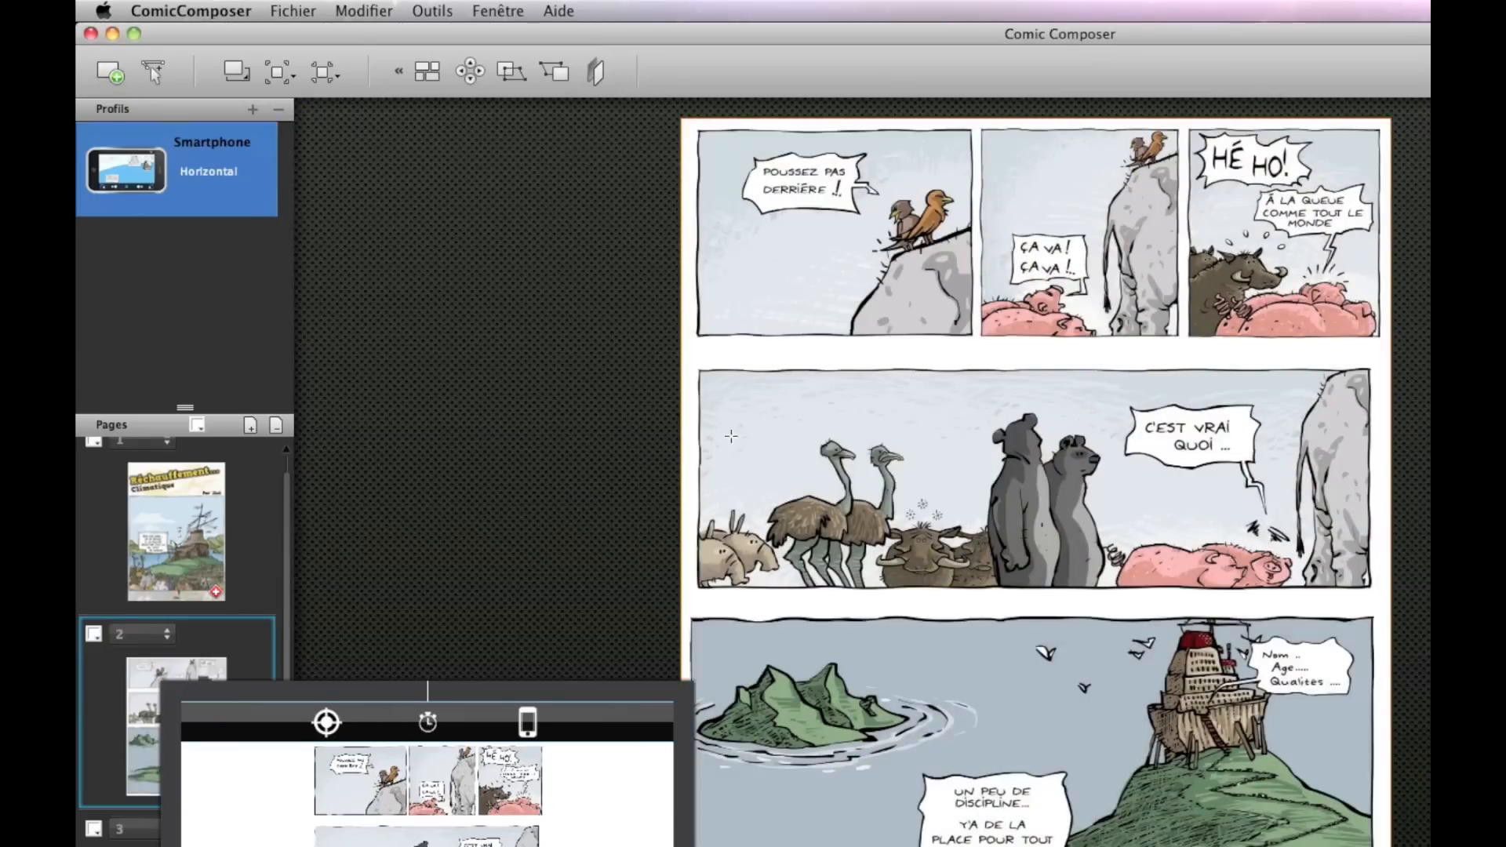
{"action": "left_click_drag", "start_coordinate": [688, 357], "coordinate": [1381, 596]}
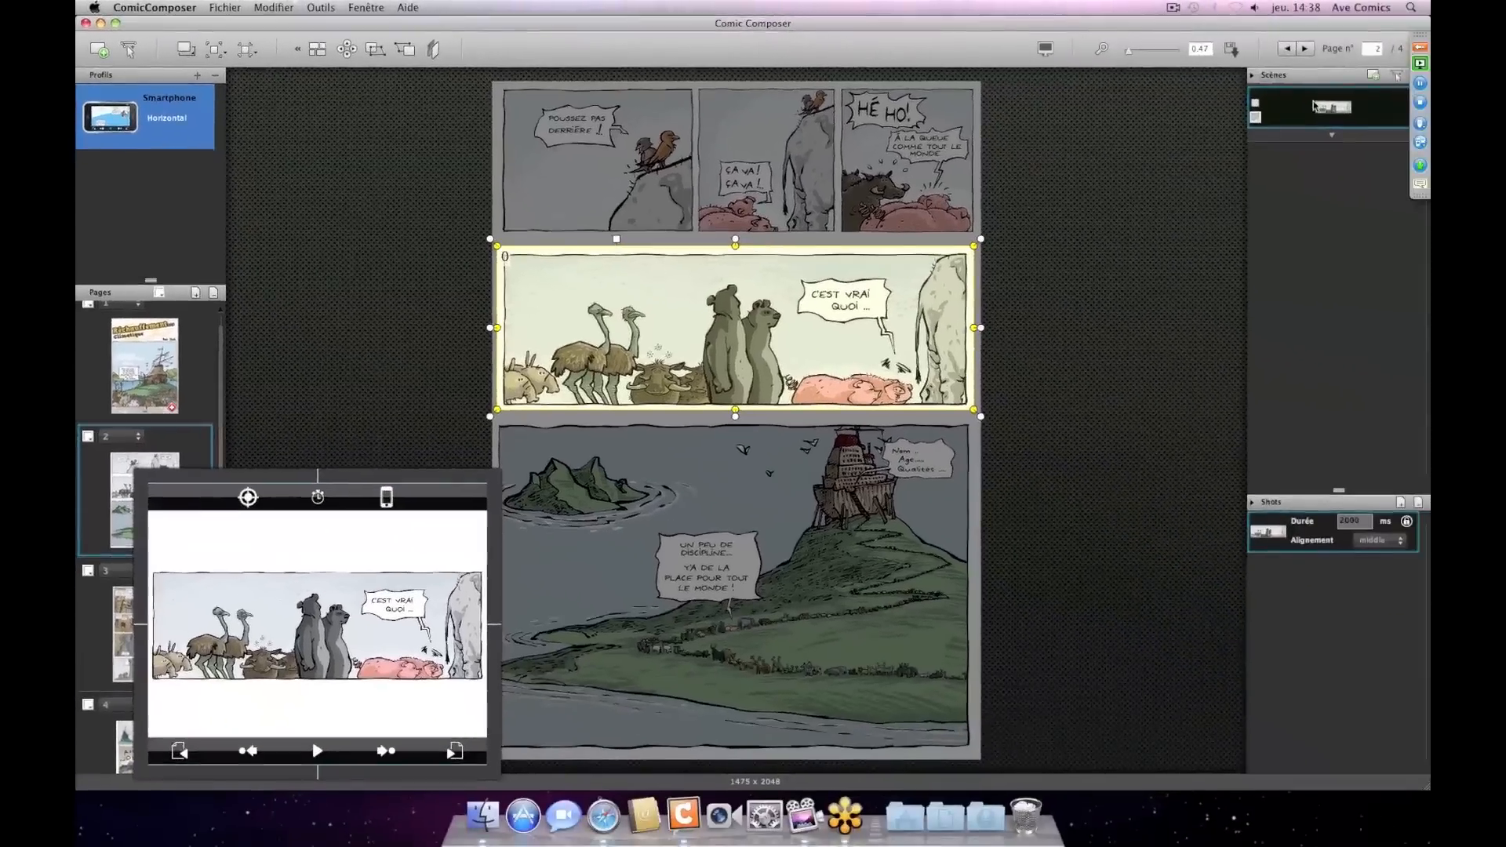
- Narrow the middle scene's shot to the left part of the panel, ending just past the two bears
{"action": "left_click", "coordinate": [1309, 103]}
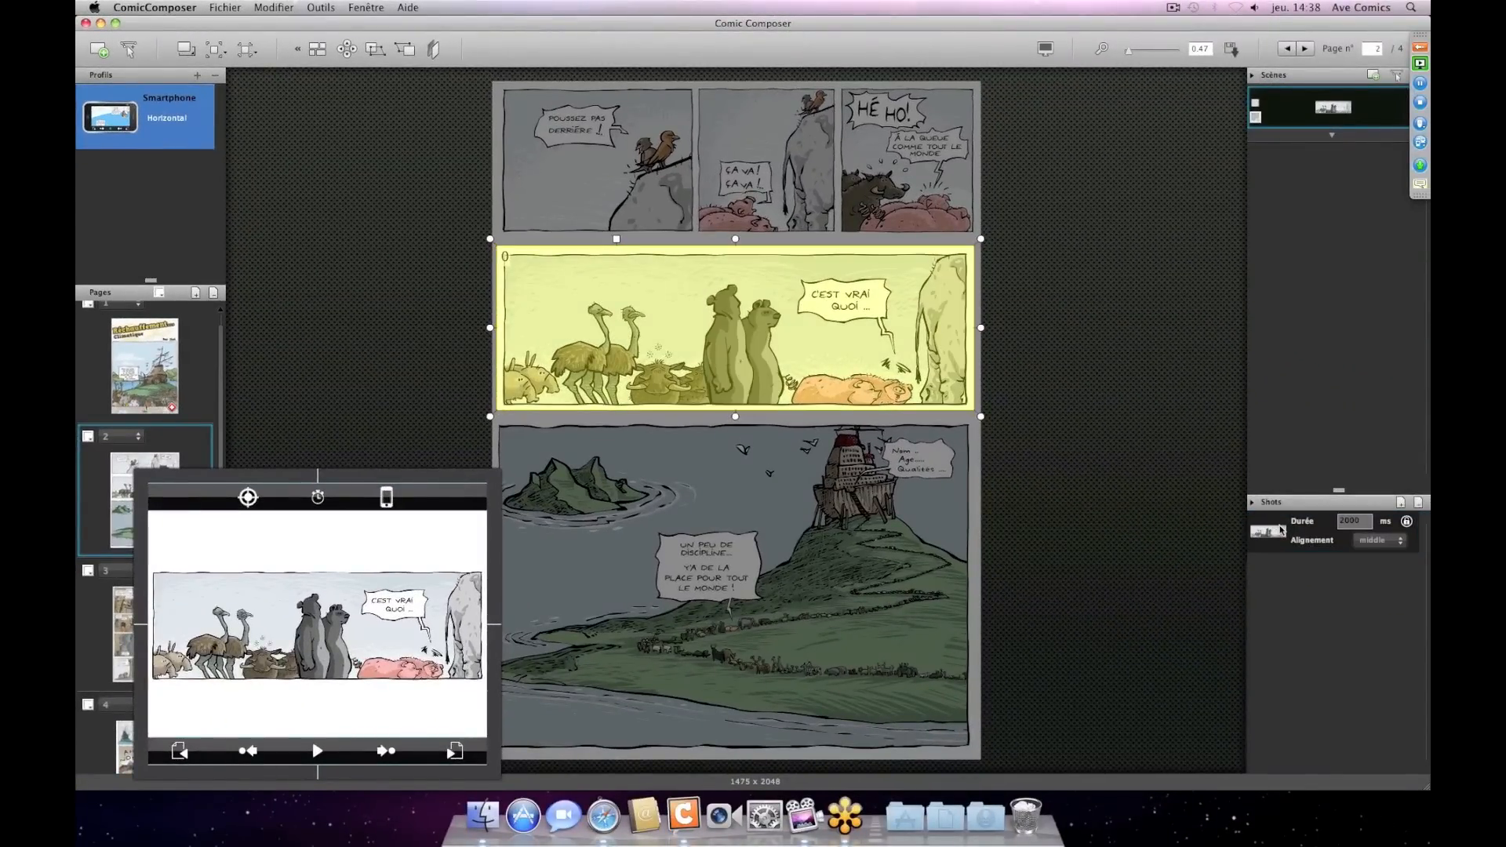
{"action": "left_click", "coordinate": [1280, 530]}
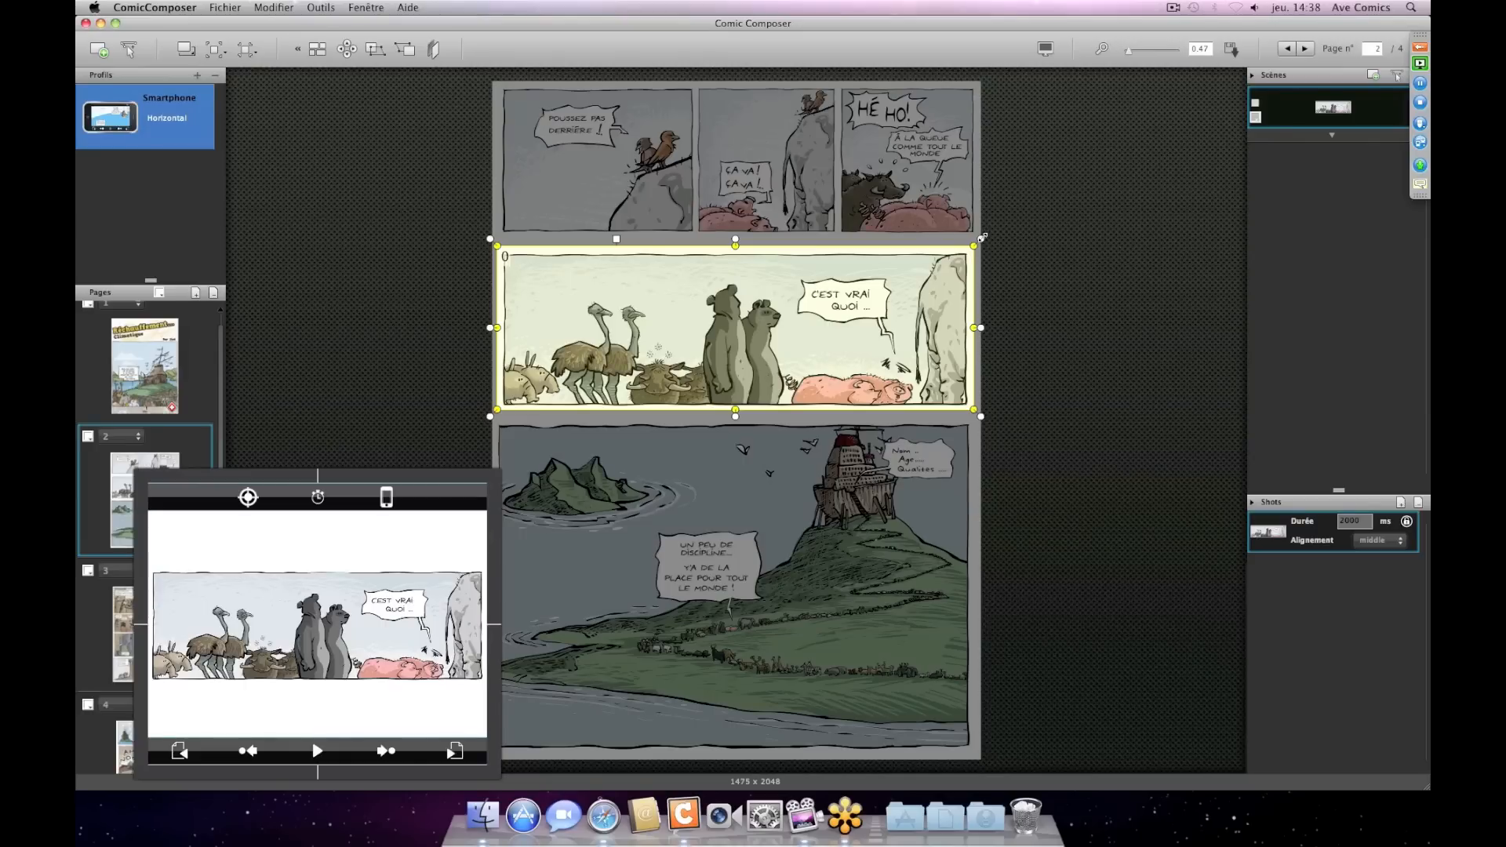
{"action": "mouse_move", "coordinate": [973, 245]}
{"action": "left_mouse_down"}
{"action": "mouse_move", "coordinate": [959, 261]}
{"action": "mouse_move", "coordinate": [974, 246]}
{"action": "left_mouse_up"}
{"action": "left_click_drag", "start_coordinate": [388, 476], "coordinate": [369, 409]}
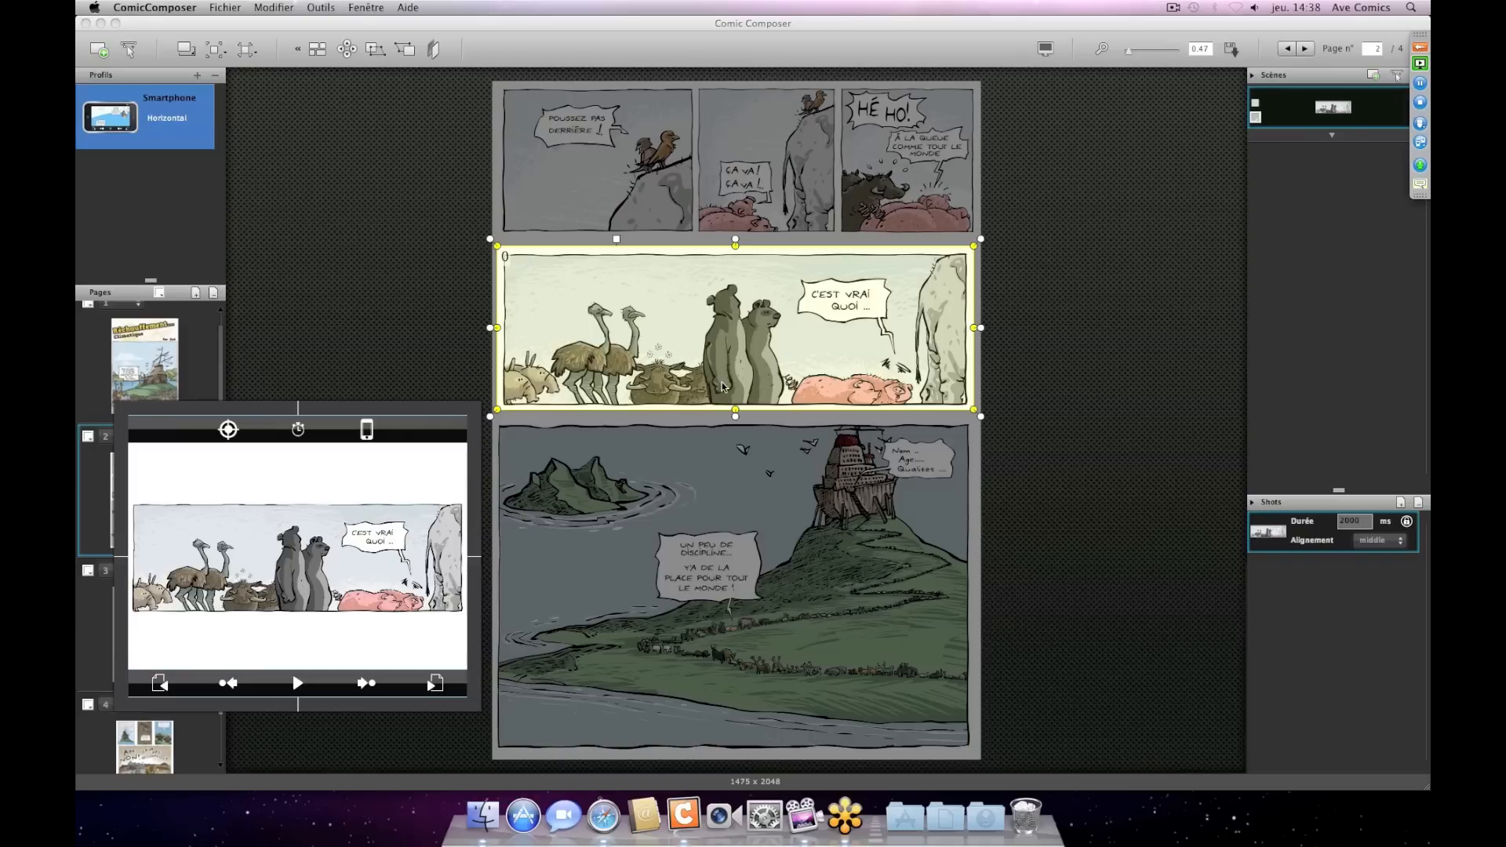
{"action": "left_click_drag", "start_coordinate": [973, 328], "coordinate": [790, 327]}
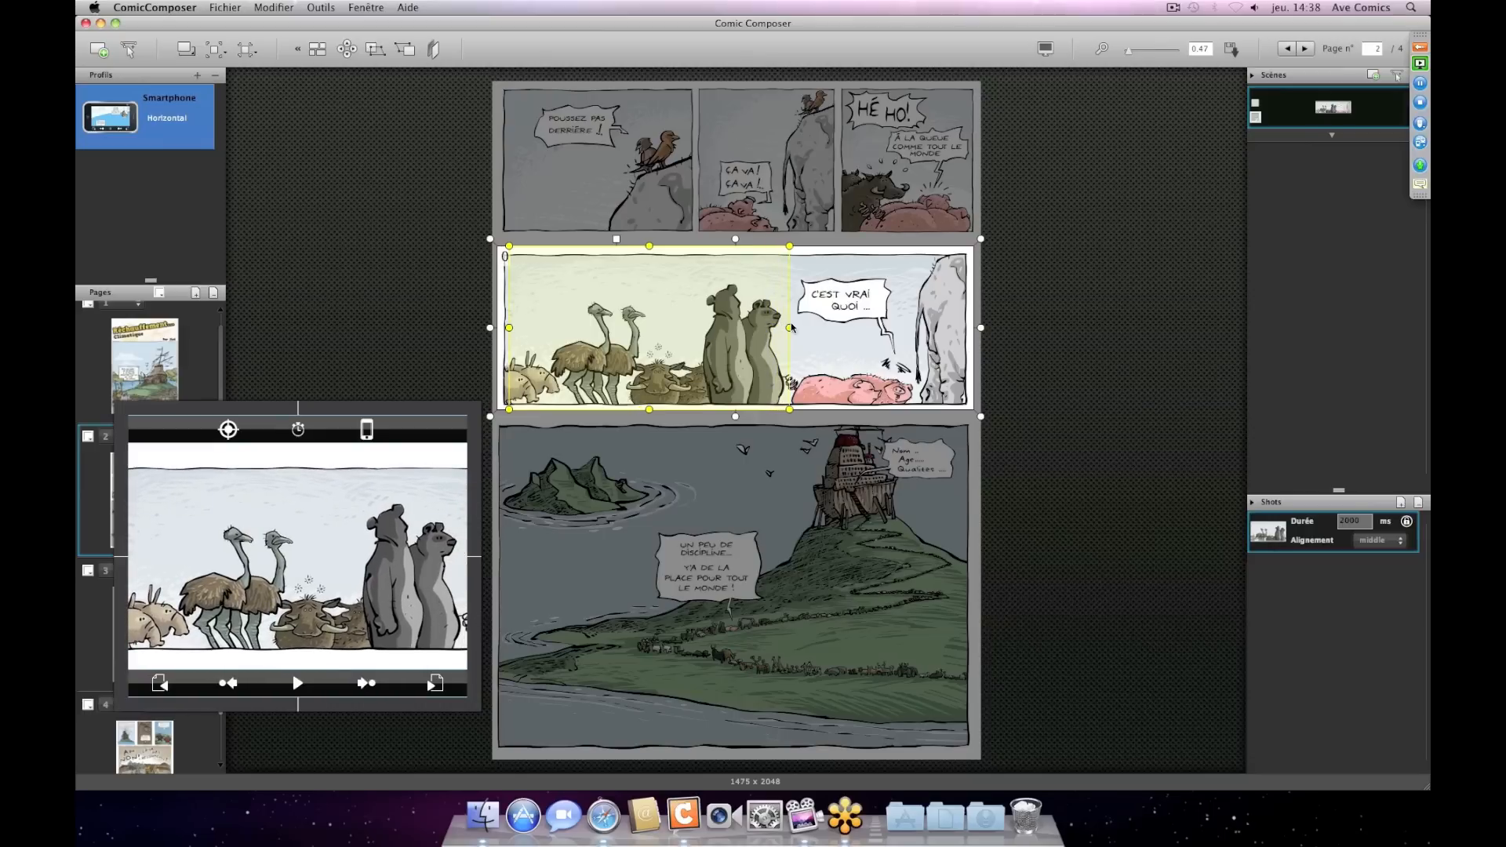
- Add a second shot to the middle scene and place it over the right part of the panel
{"action": "left_click", "coordinate": [1400, 505]}
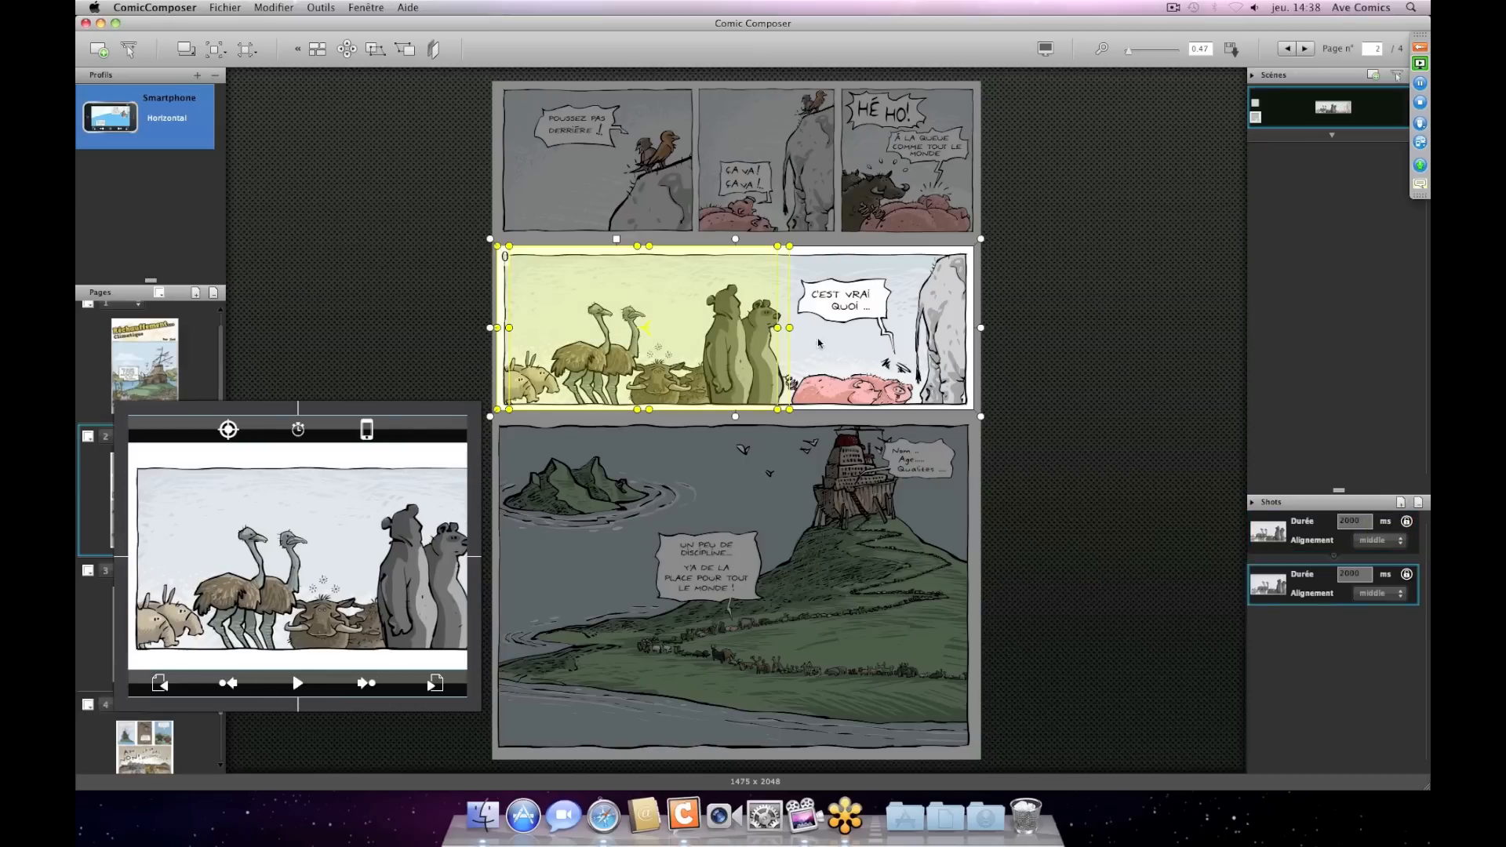
{"action": "left_click_drag", "start_coordinate": [732, 332], "coordinate": [877, 345]}
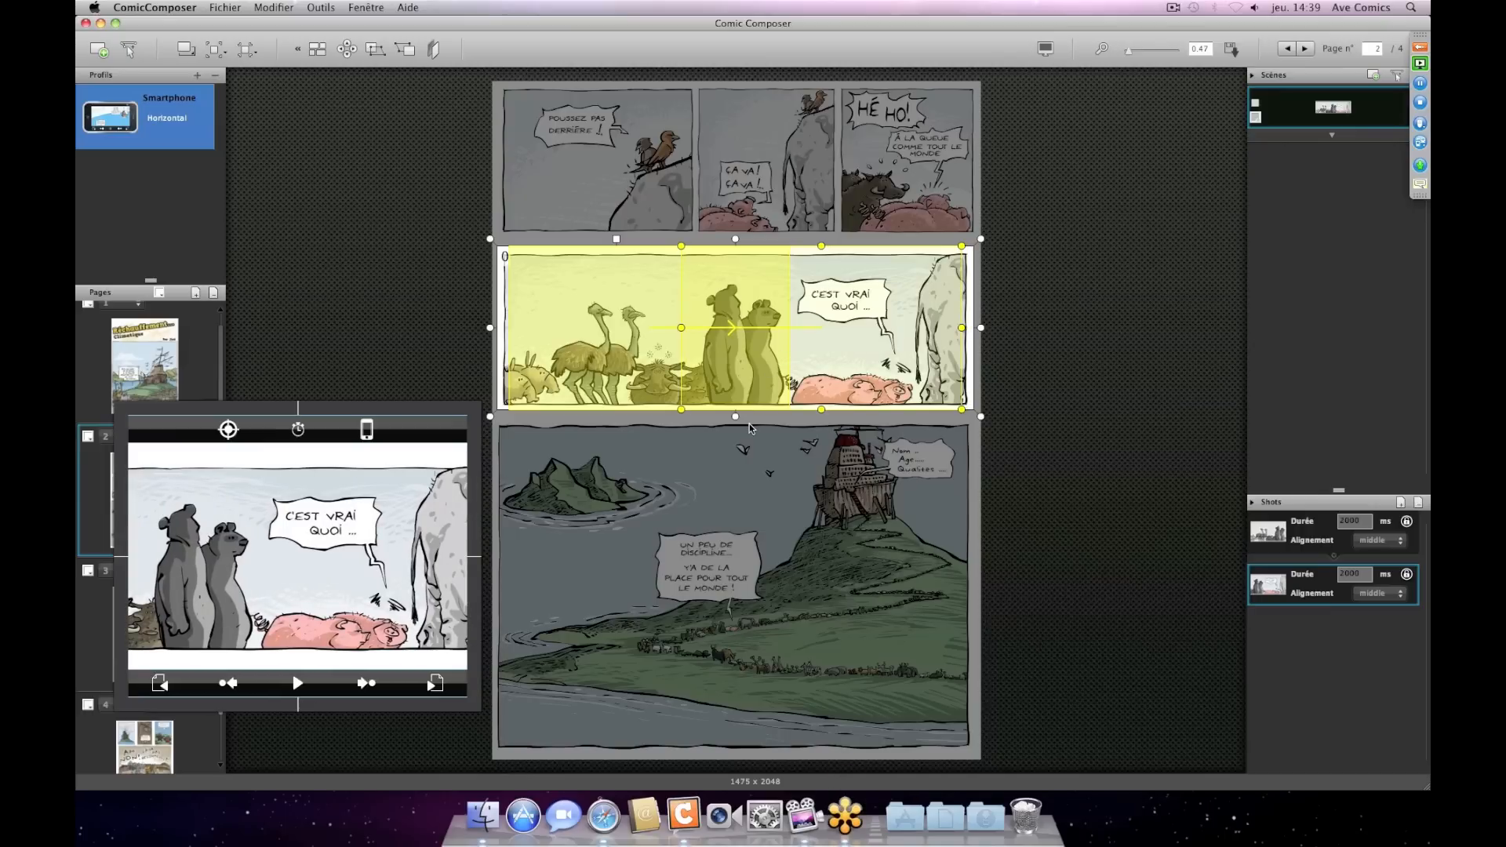
- Play the middle scene's animation in the preview starting from its first shot
{"action": "left_click", "coordinate": [628, 337]}
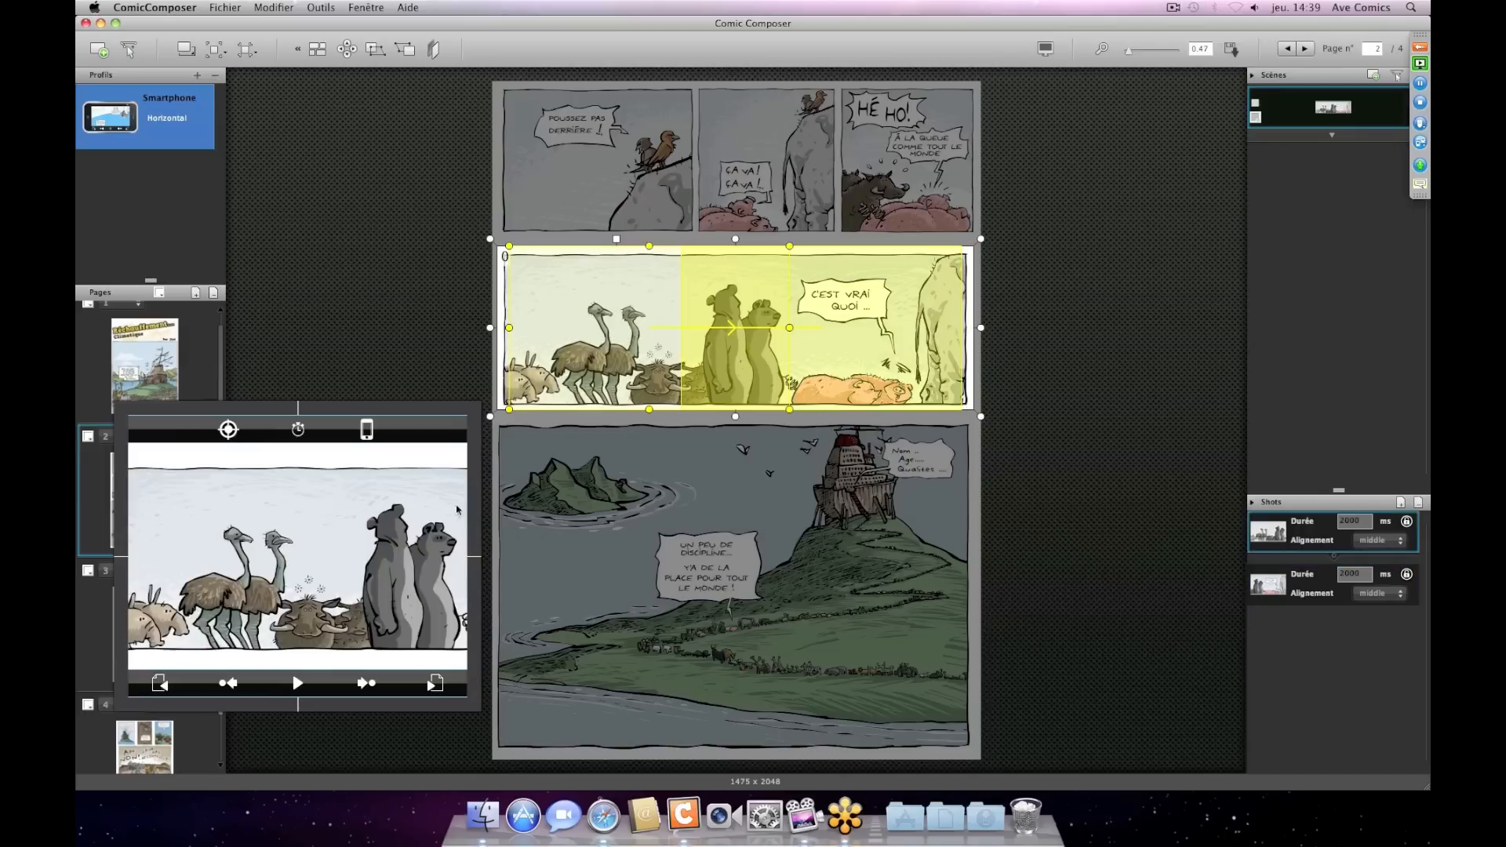
{"action": "left_click", "coordinate": [296, 684]}
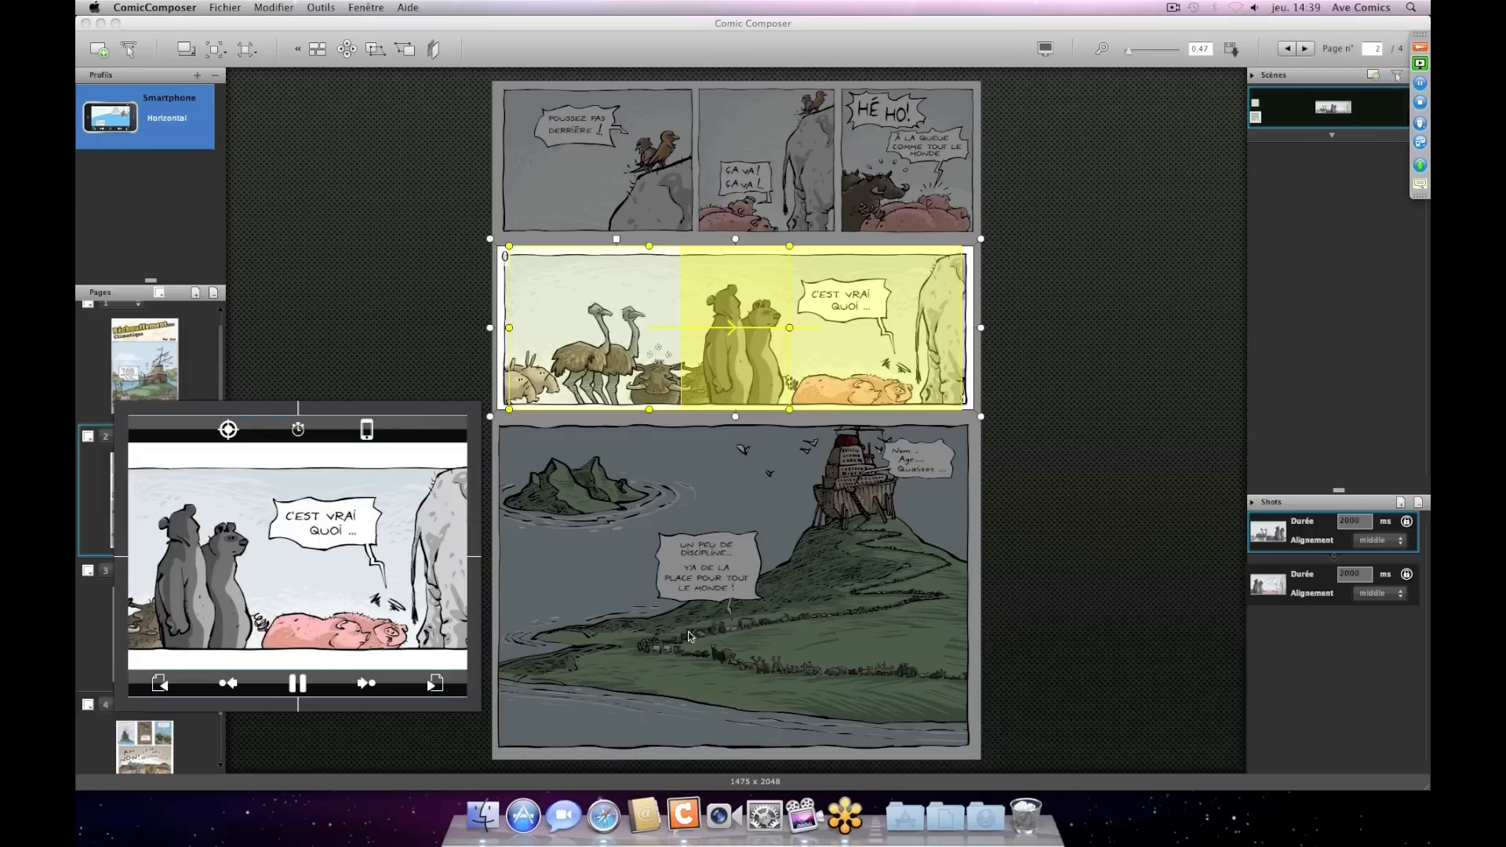
{"action": "left_click", "coordinate": [843, 816]}
{"action": "left_click", "coordinate": [1014, 702]}
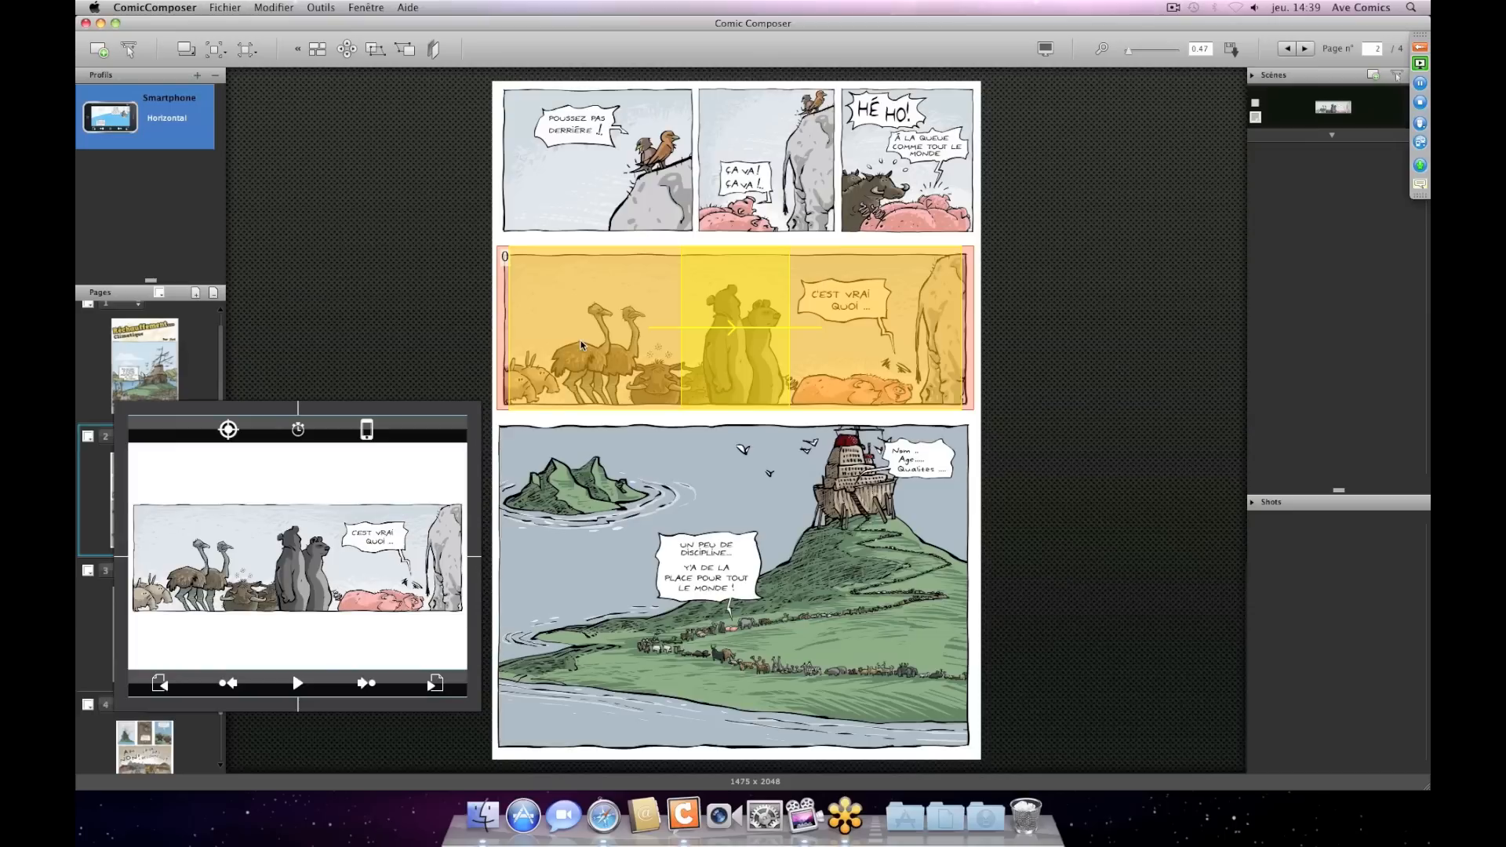
- Create a scene with a four-point polygon outline around the first panel of the top row
{"action": "left_click", "coordinate": [129, 52]}
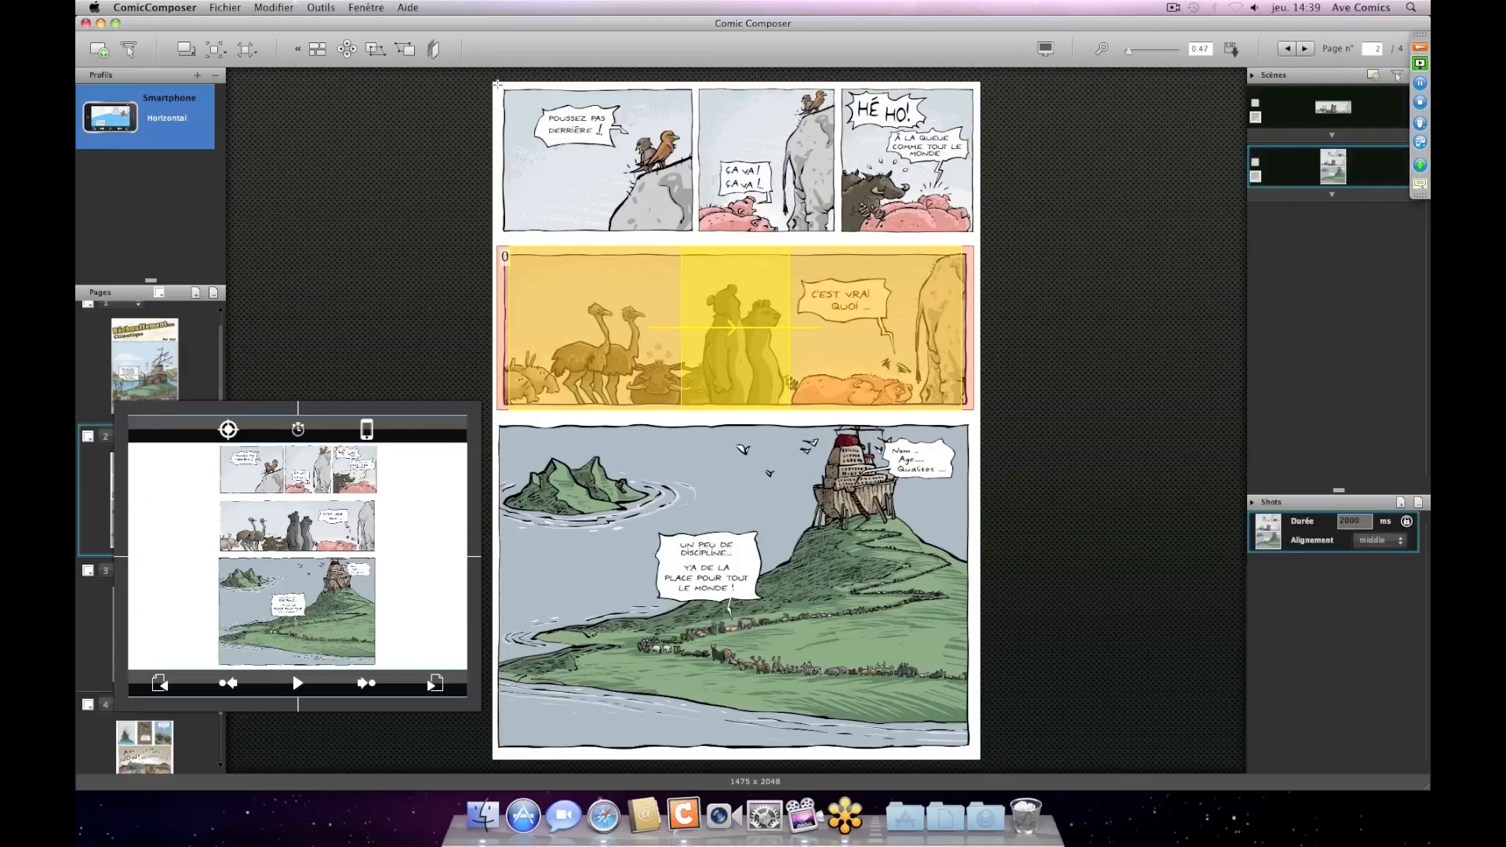
{"action": "left_click", "coordinate": [696, 84]}
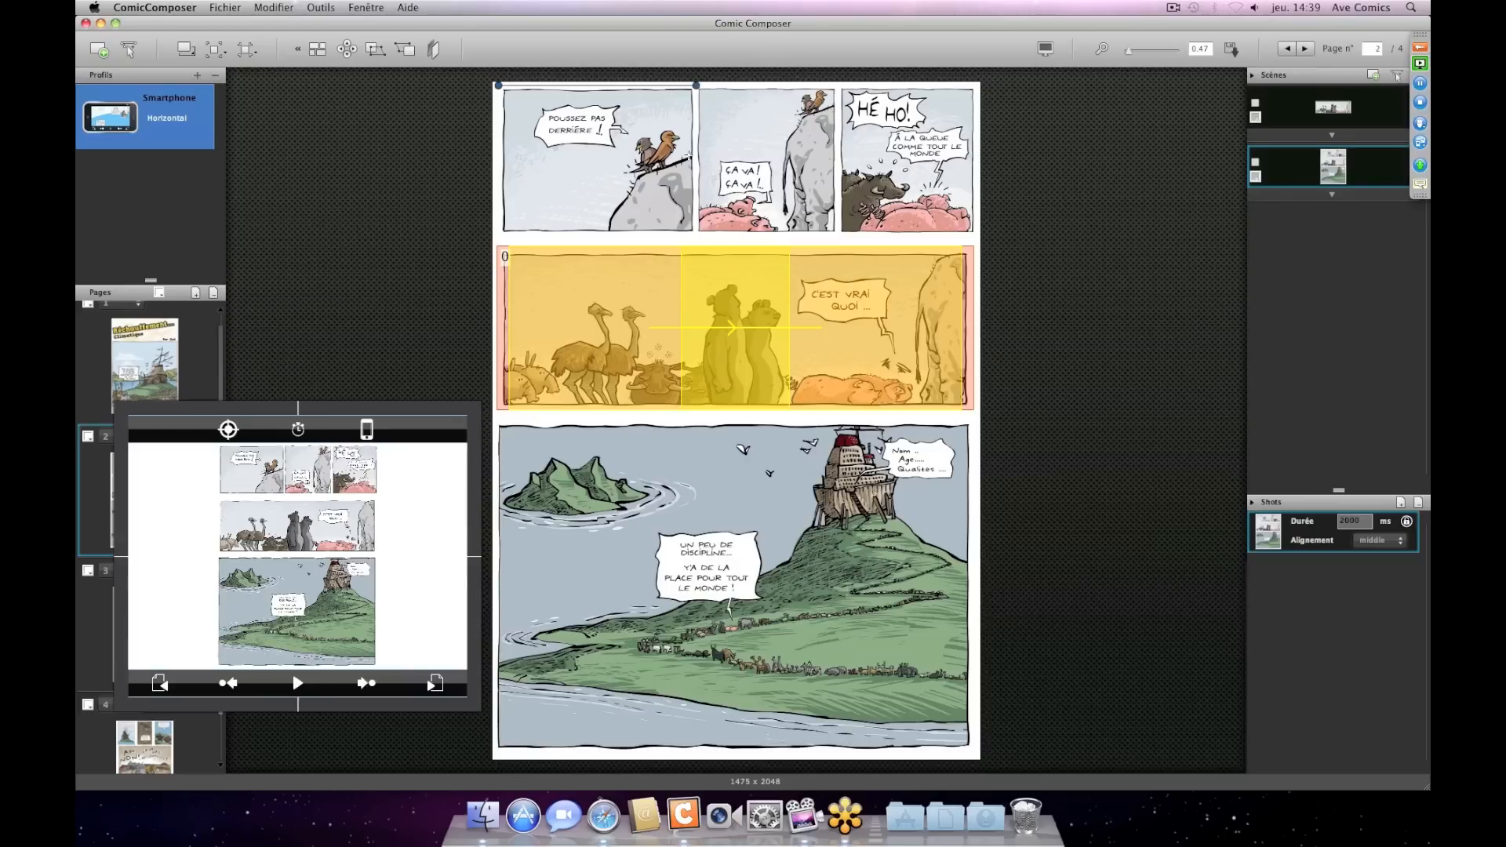
{"action": "left_click", "coordinate": [694, 235]}
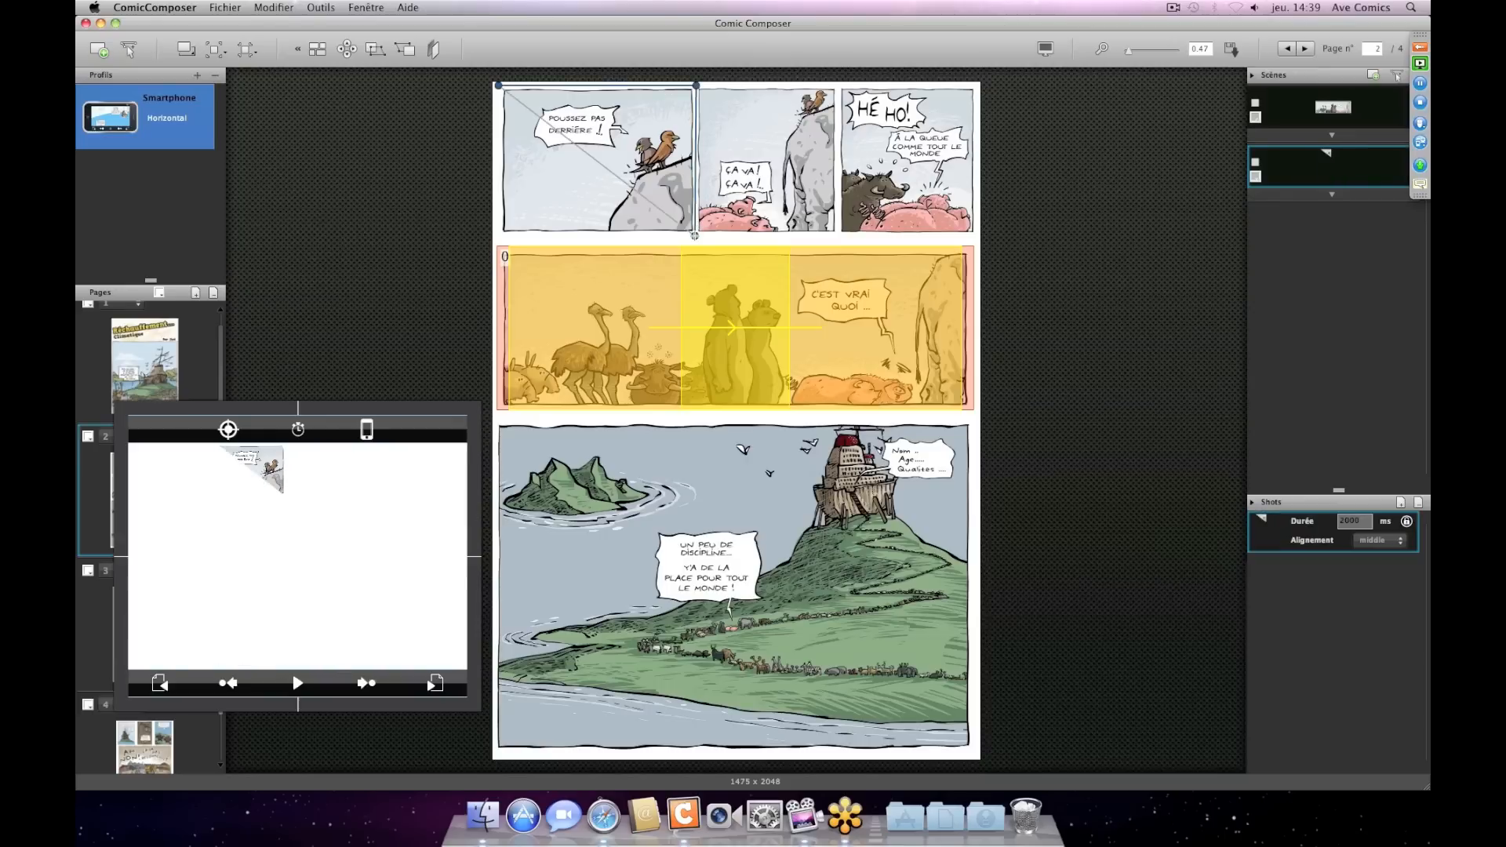
{"action": "left_click", "coordinate": [497, 234]}
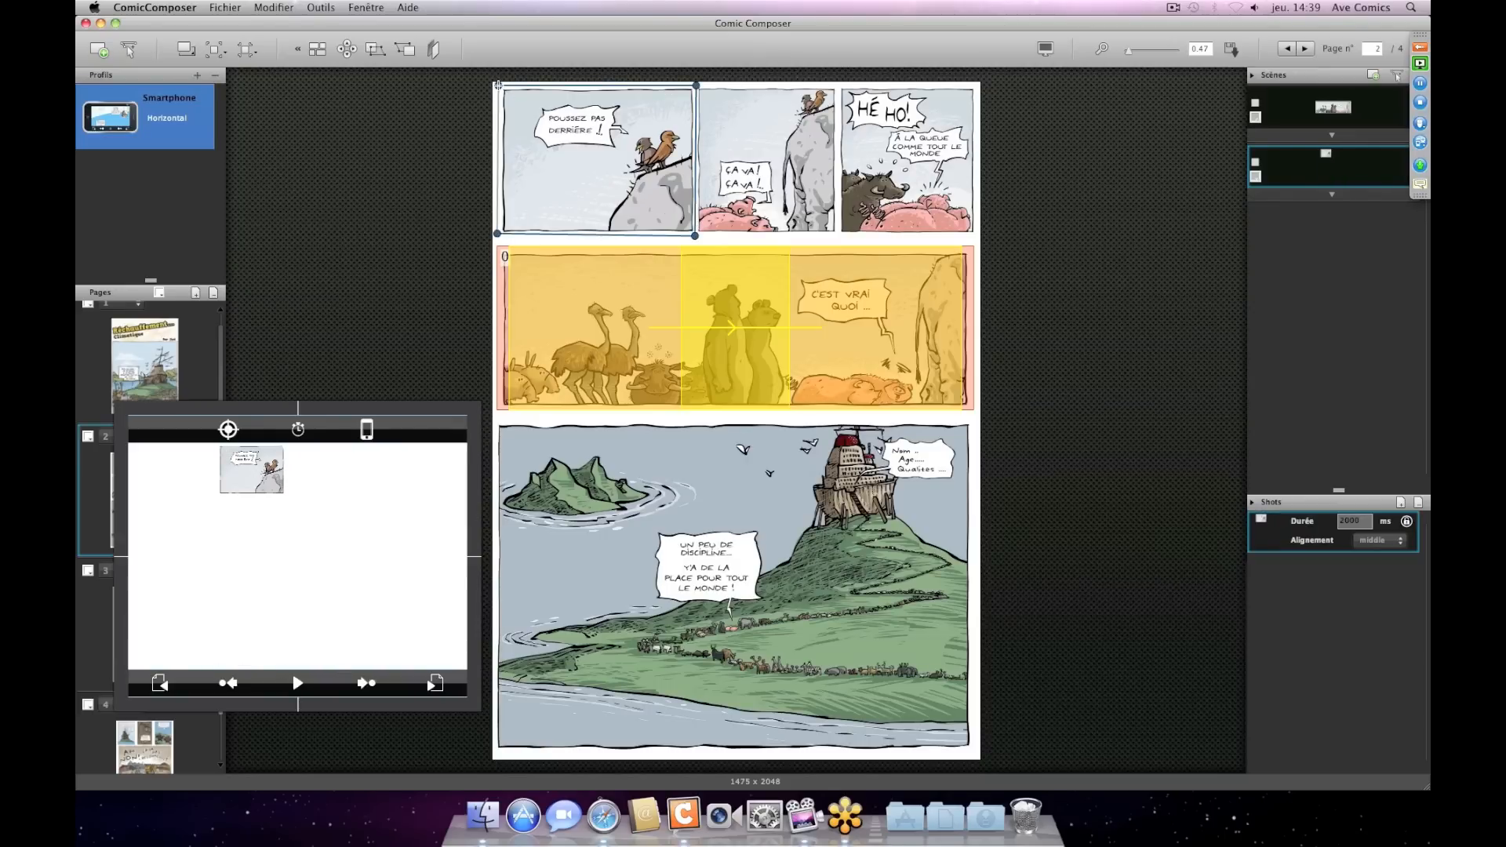
{"action": "left_click", "coordinate": [498, 84]}
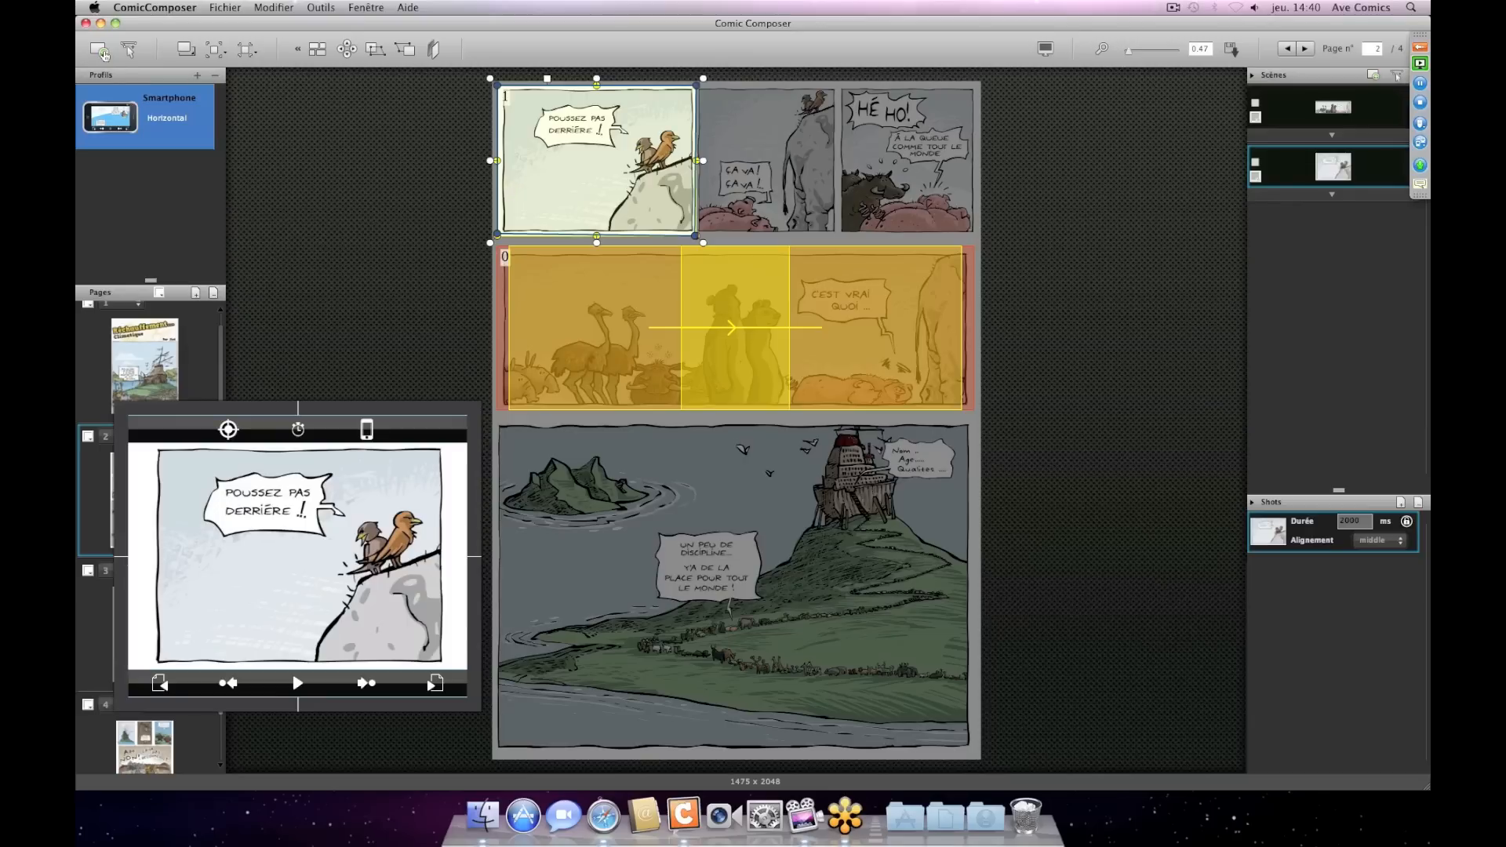
- Create rectangular scenes around the second and third panels of the top row and the large bottom panel
{"action": "left_click", "coordinate": [751, 88]}
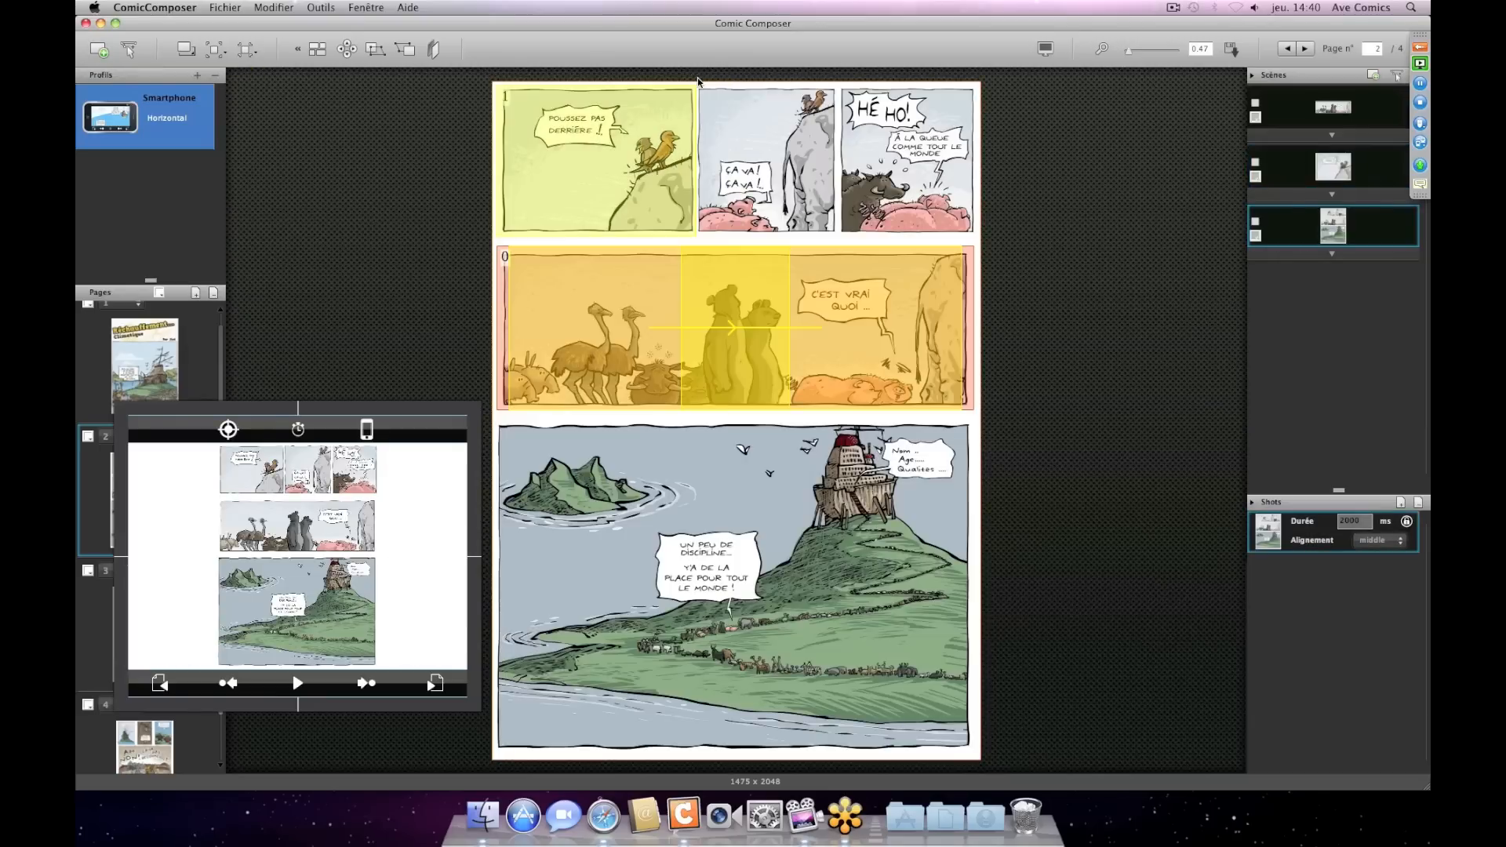
{"action": "left_click_drag", "start_coordinate": [698, 84], "coordinate": [843, 236]}
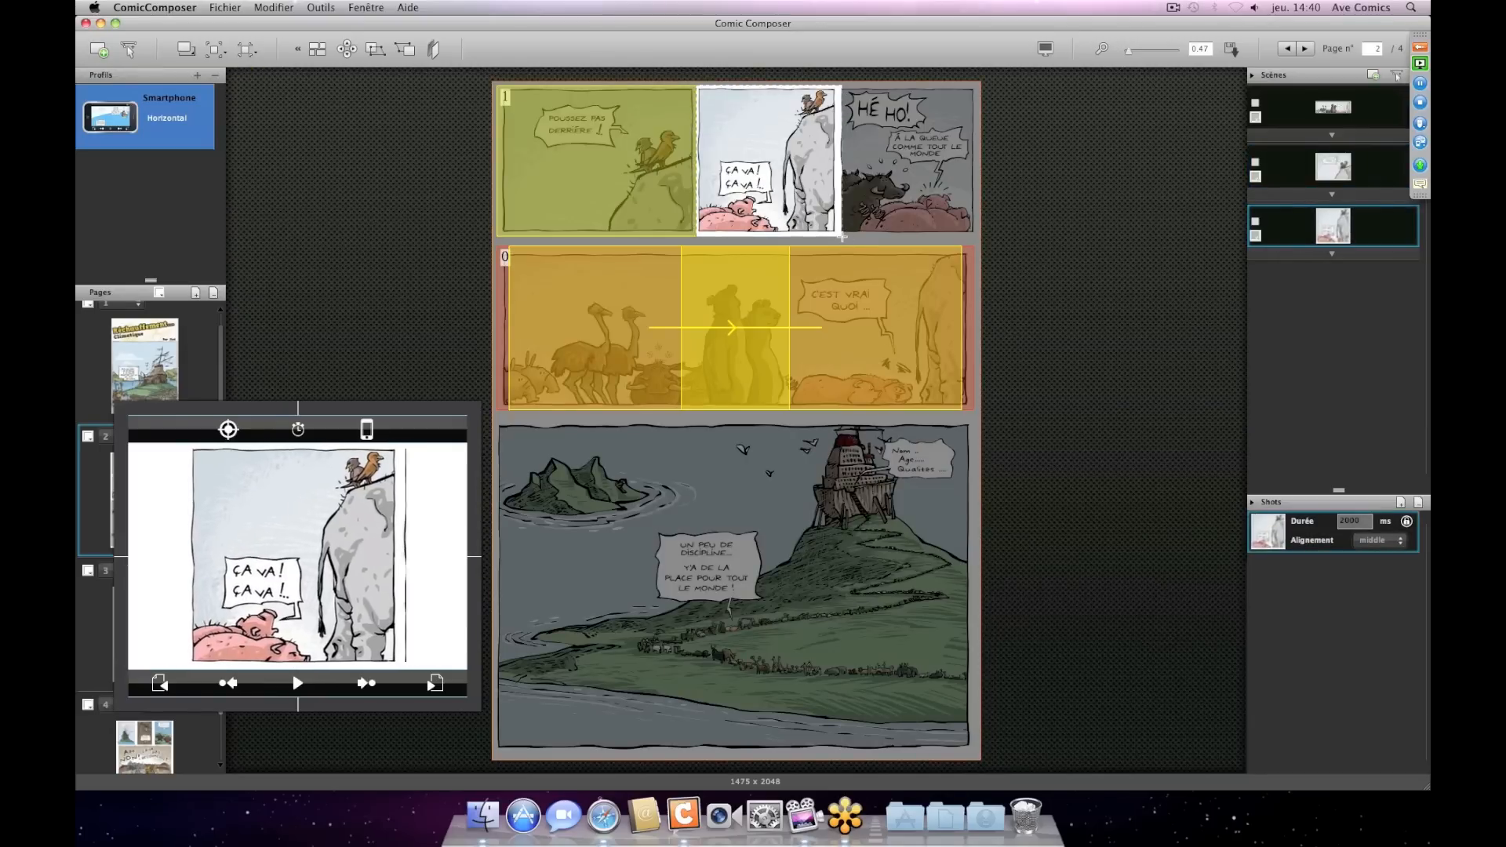
{"action": "left_click", "coordinate": [102, 53]}
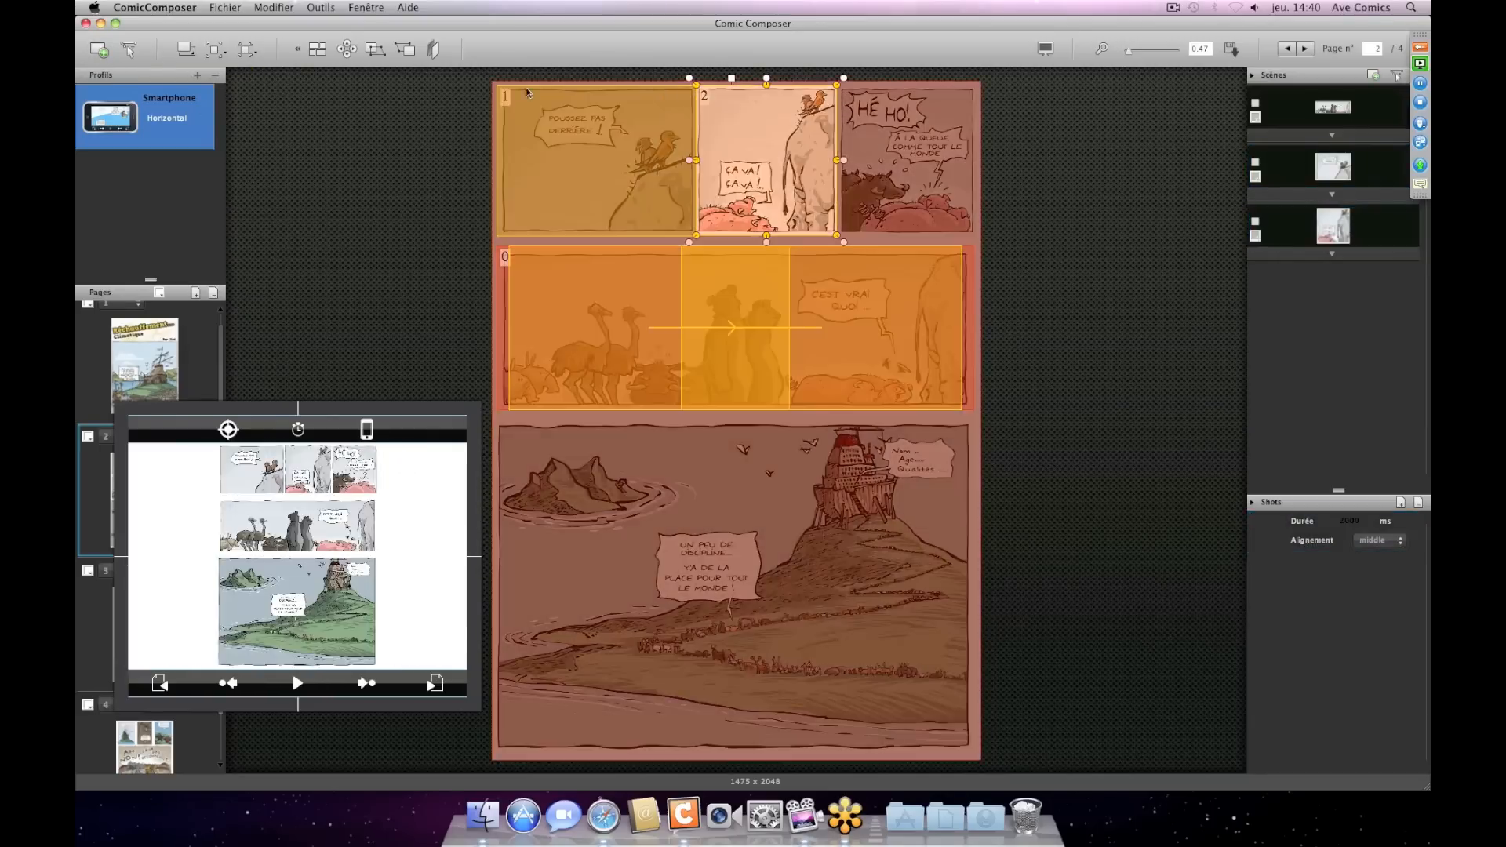
{"action": "left_click_drag", "start_coordinate": [837, 85], "coordinate": [983, 239]}
{"action": "left_click", "coordinate": [100, 52]}
{"action": "left_click_drag", "start_coordinate": [494, 422], "coordinate": [979, 758]}
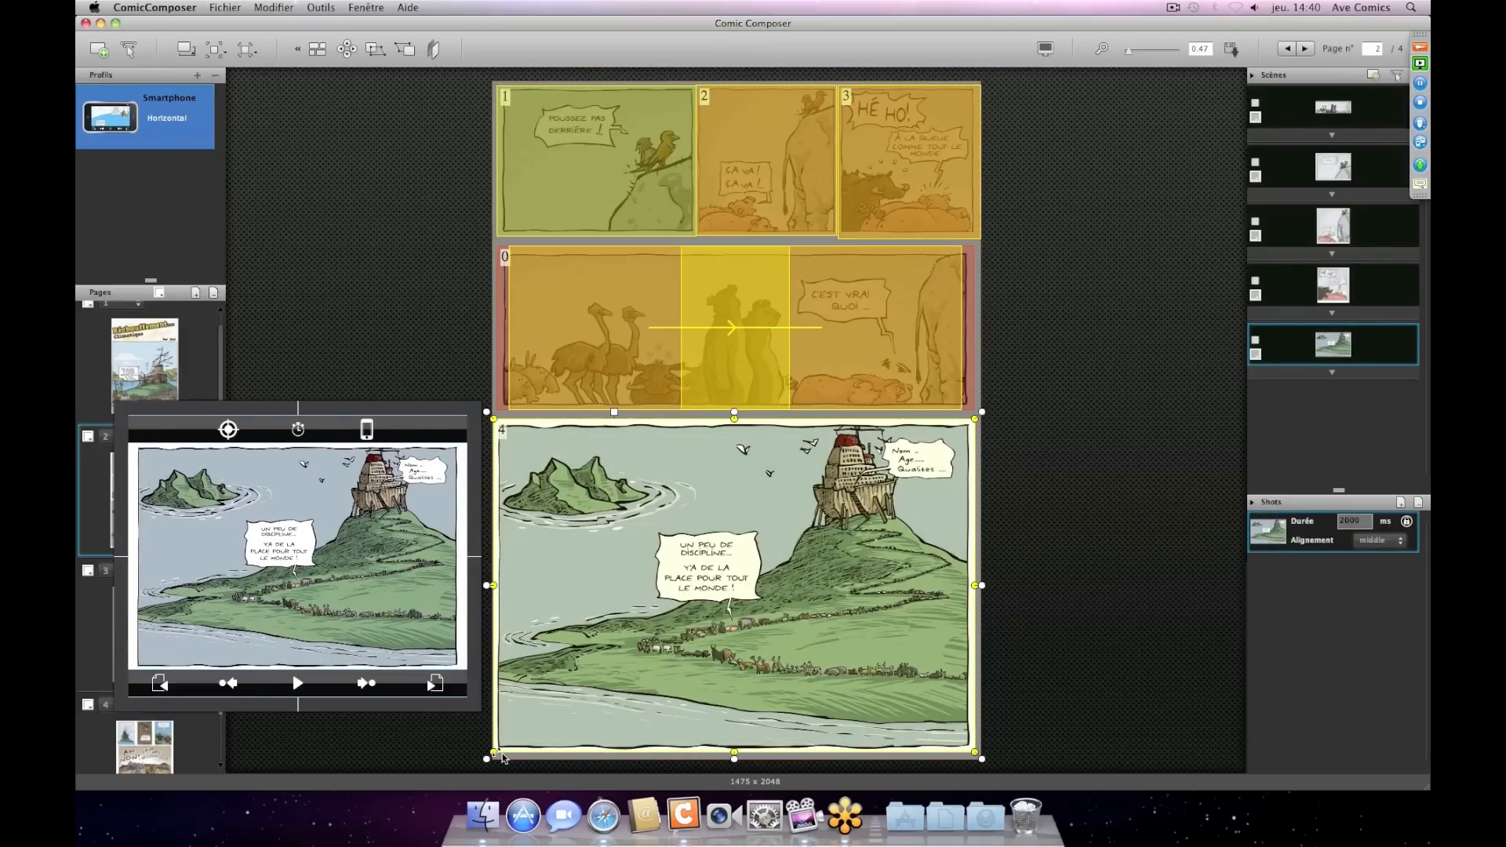
- Shrink the bottom scene's first shot to frame the speech bubbles and castle, and add a second shot covering the whole panel
{"action": "left_click_drag", "start_coordinate": [494, 752], "coordinate": [662, 622]}
{"action": "left_click_drag", "start_coordinate": [802, 569], "coordinate": [783, 591]}
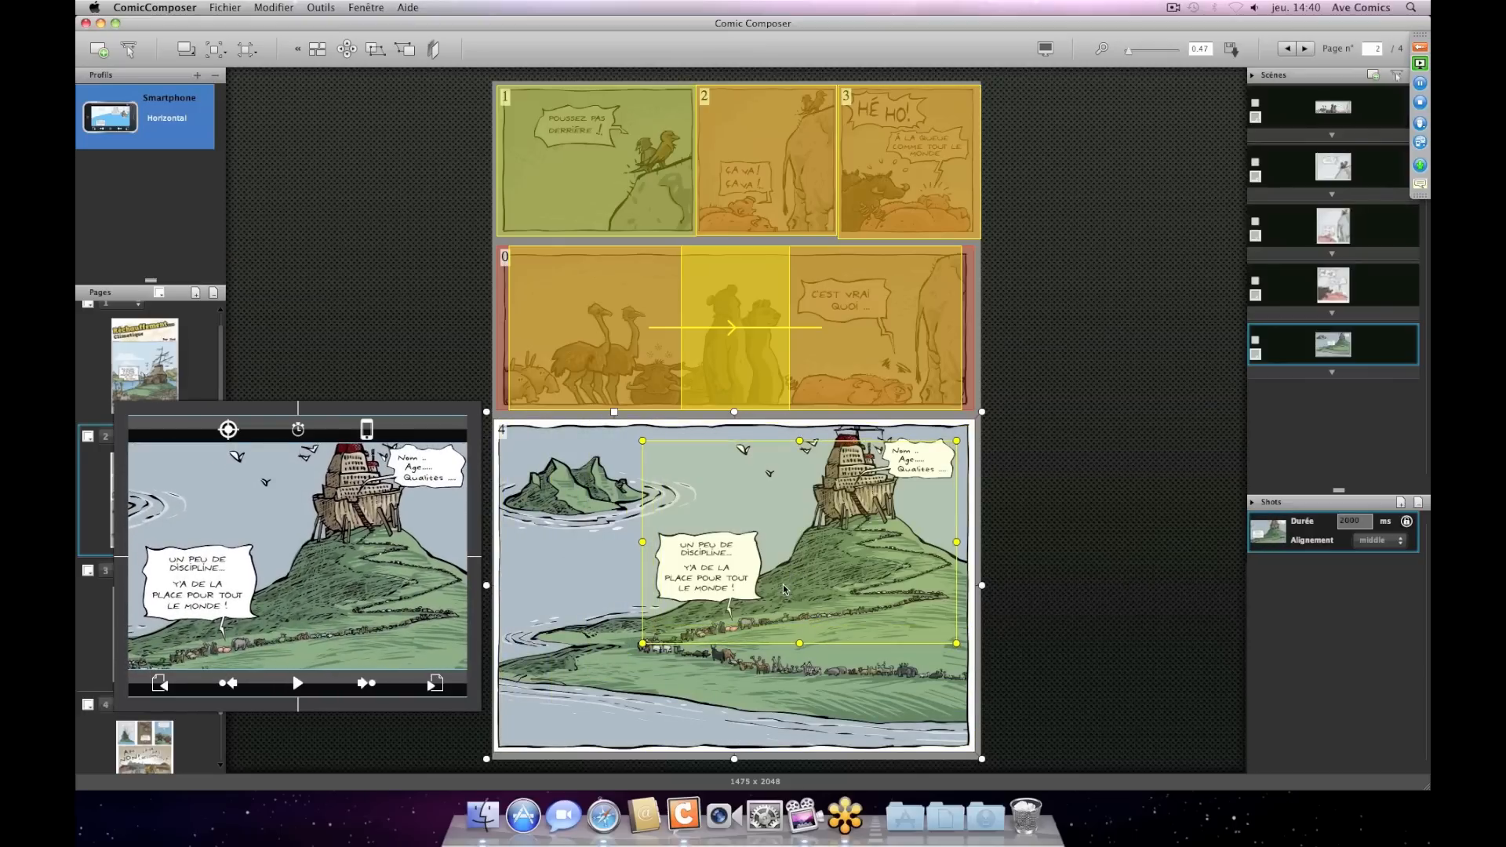
{"action": "left_click", "coordinate": [1401, 502]}
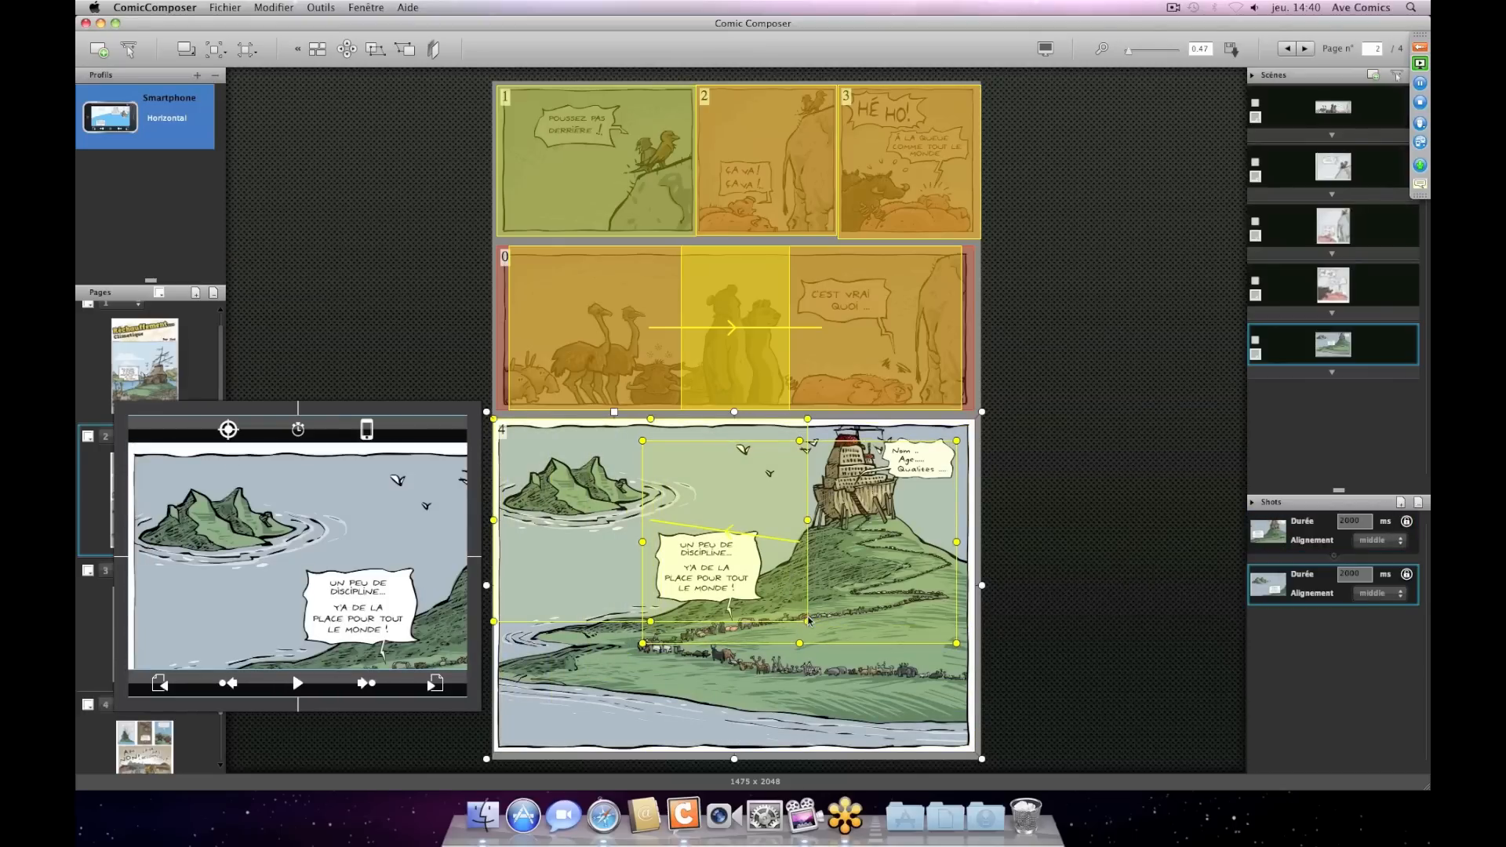
{"action": "left_click_drag", "start_coordinate": [807, 621], "coordinate": [975, 751]}
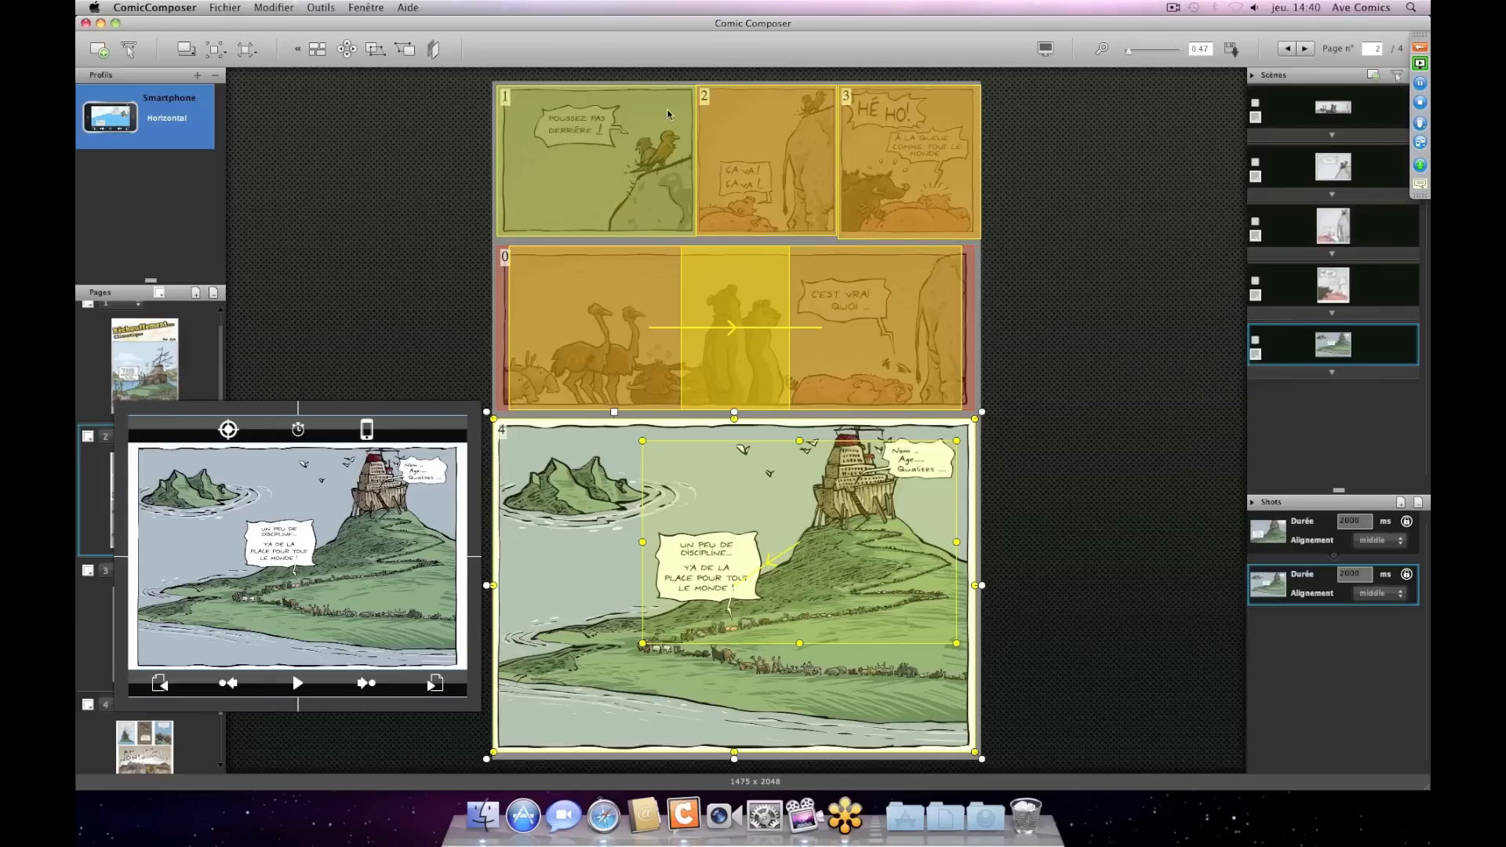
- Reorder the scenes so the middle-row scene comes after the three top-row scenes and before the large bottom scene
{"action": "left_click", "coordinate": [632, 313]}
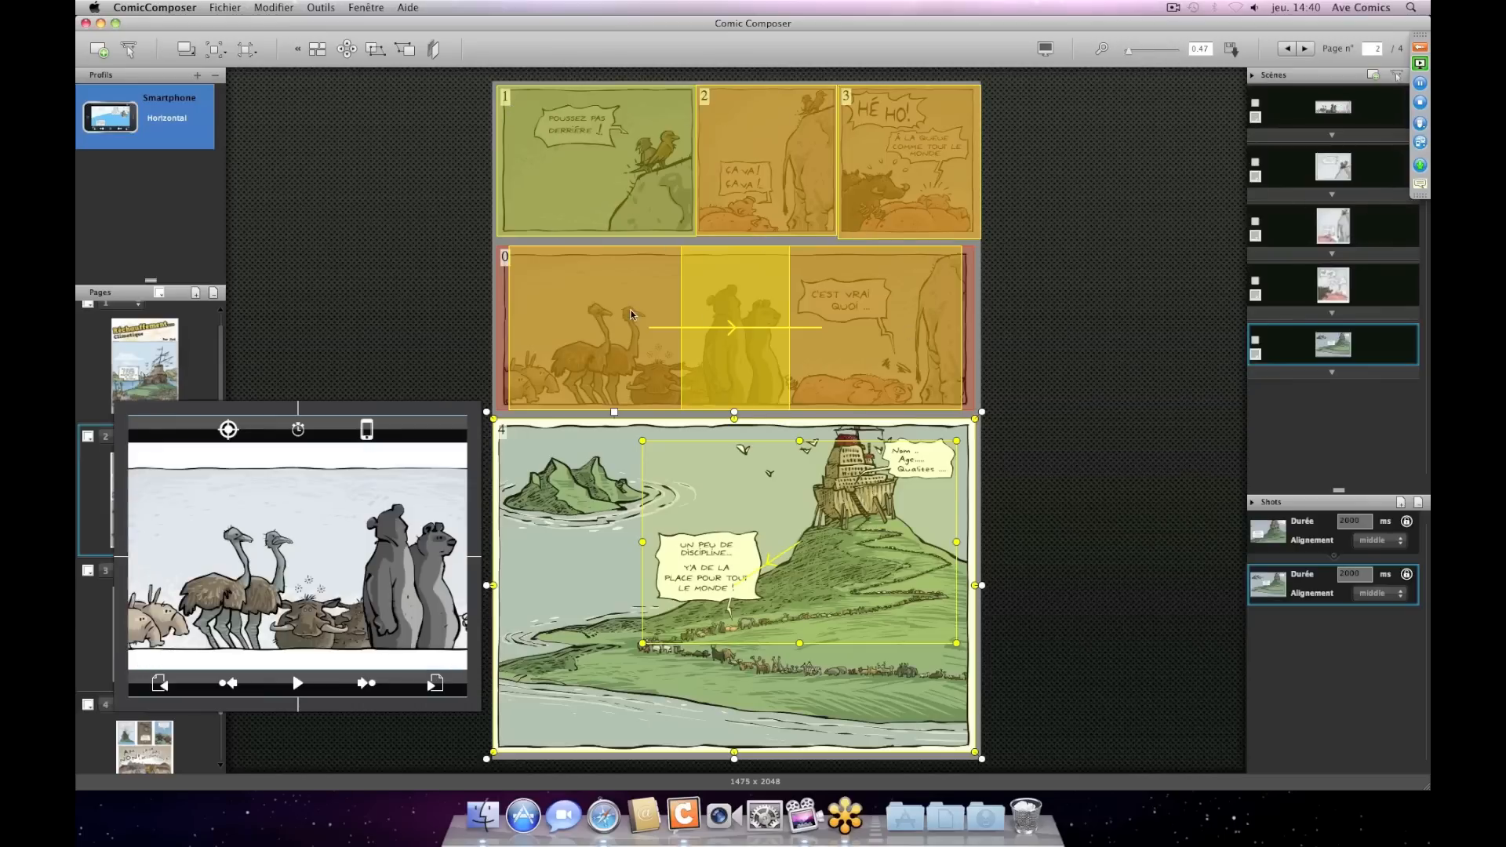
{"action": "left_click_drag", "start_coordinate": [1343, 114], "coordinate": [1333, 275]}
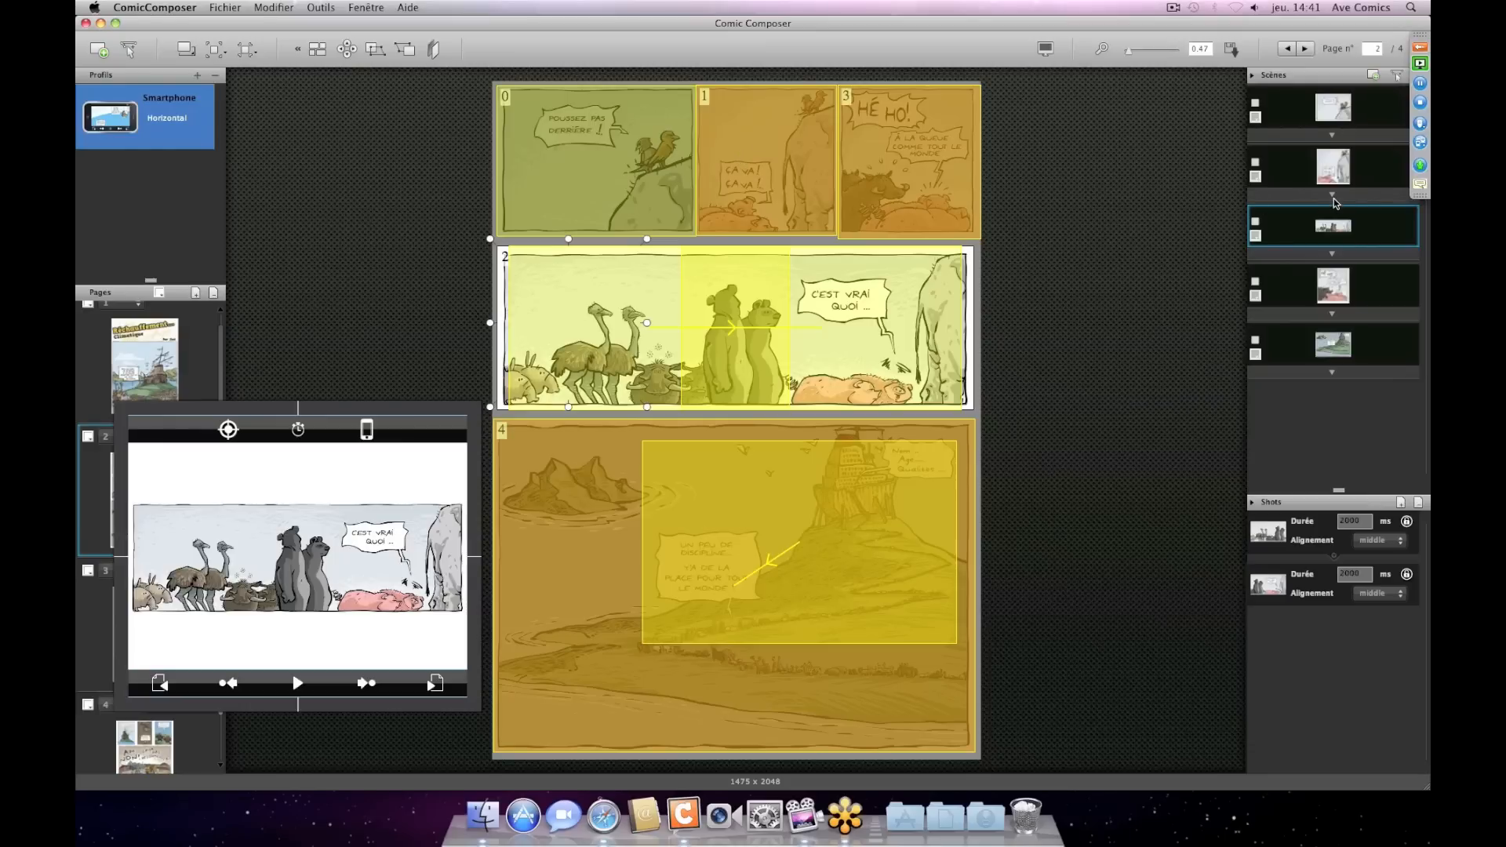
{"action": "left_click", "coordinate": [882, 125]}
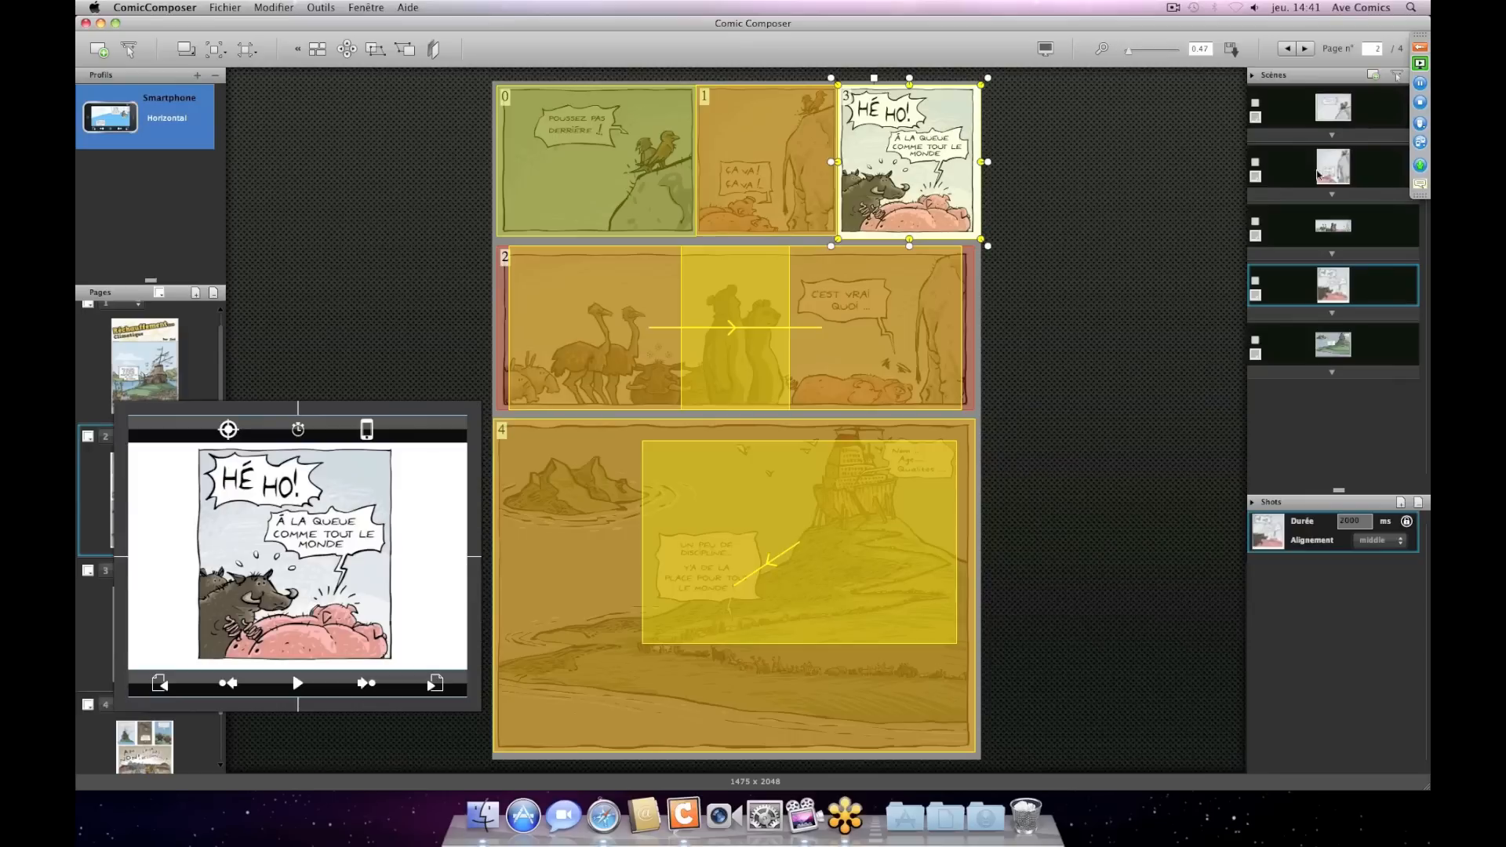
{"action": "left_click_drag", "start_coordinate": [1339, 270], "coordinate": [1345, 281]}
{"action": "left_click_drag", "start_coordinate": [1339, 238], "coordinate": [1336, 235]}
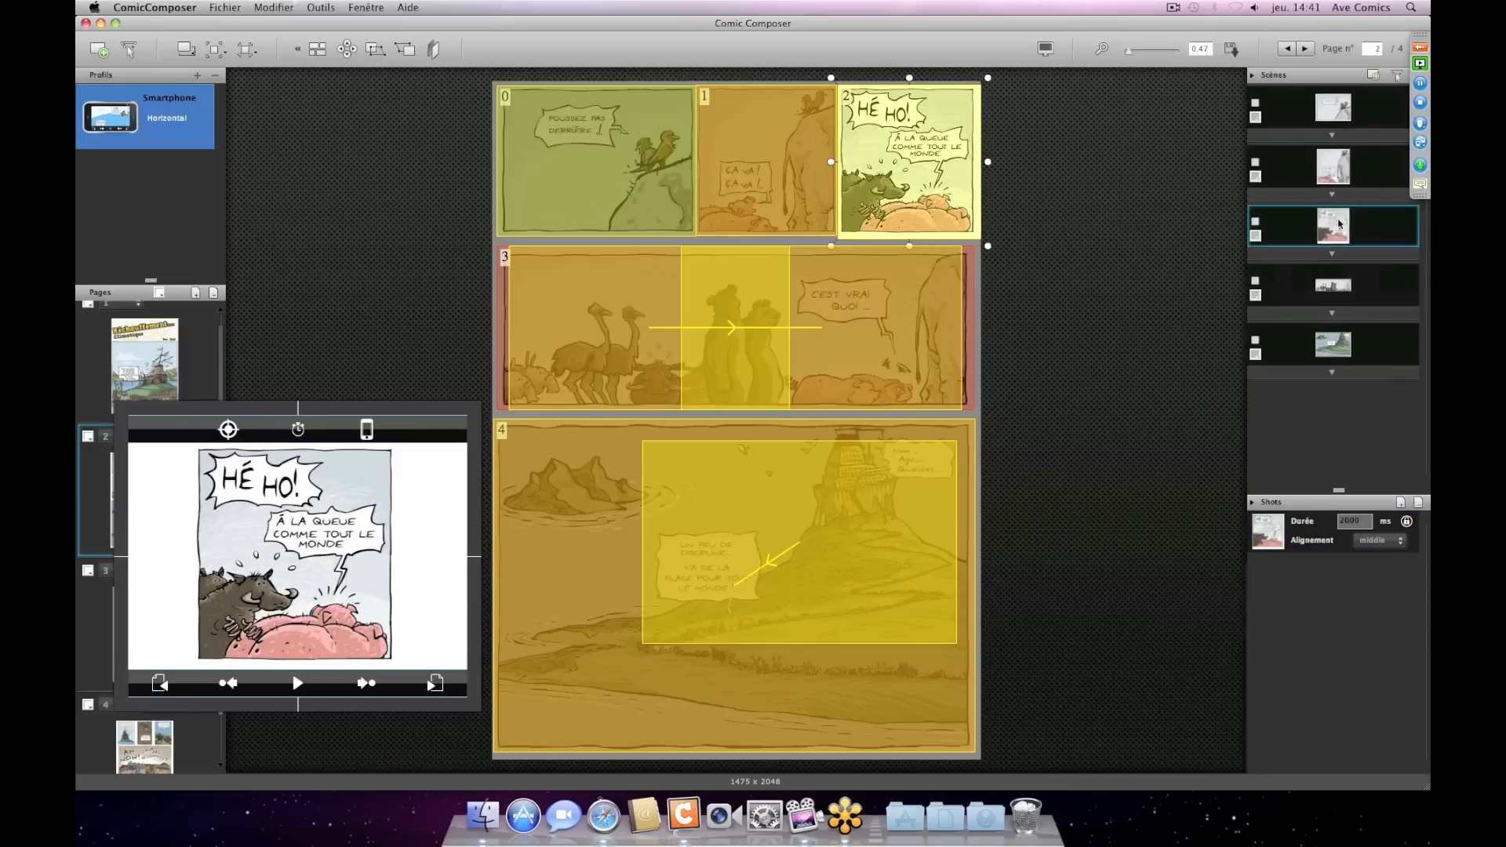
- Open the transition settings between the second and third scenes and play that transition in the preview
{"action": "left_click", "coordinate": [1331, 196]}
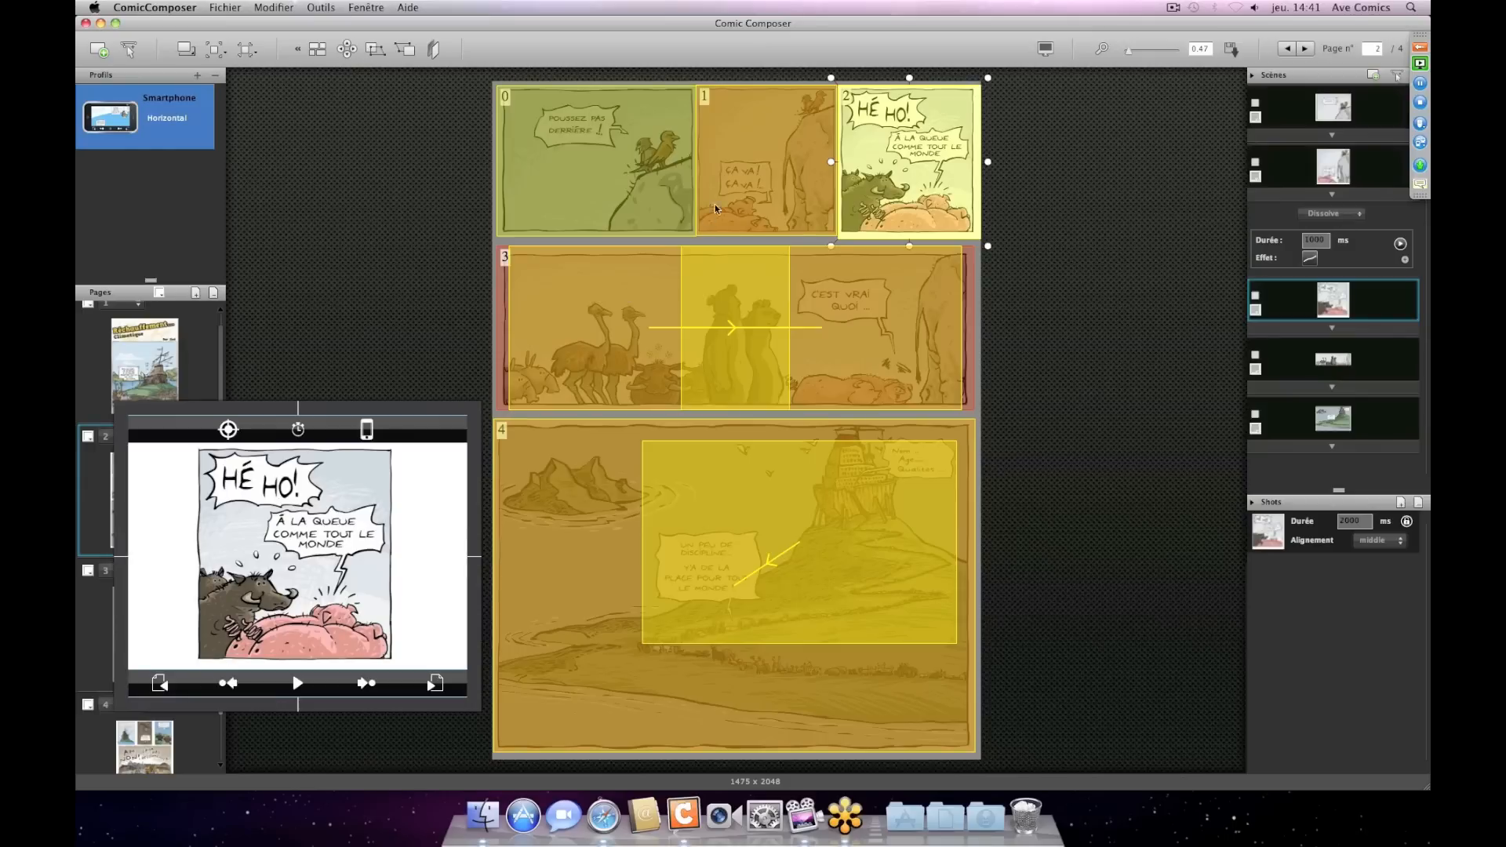
{"action": "left_click", "coordinate": [709, 216]}
{"action": "left_click", "coordinate": [298, 684]}
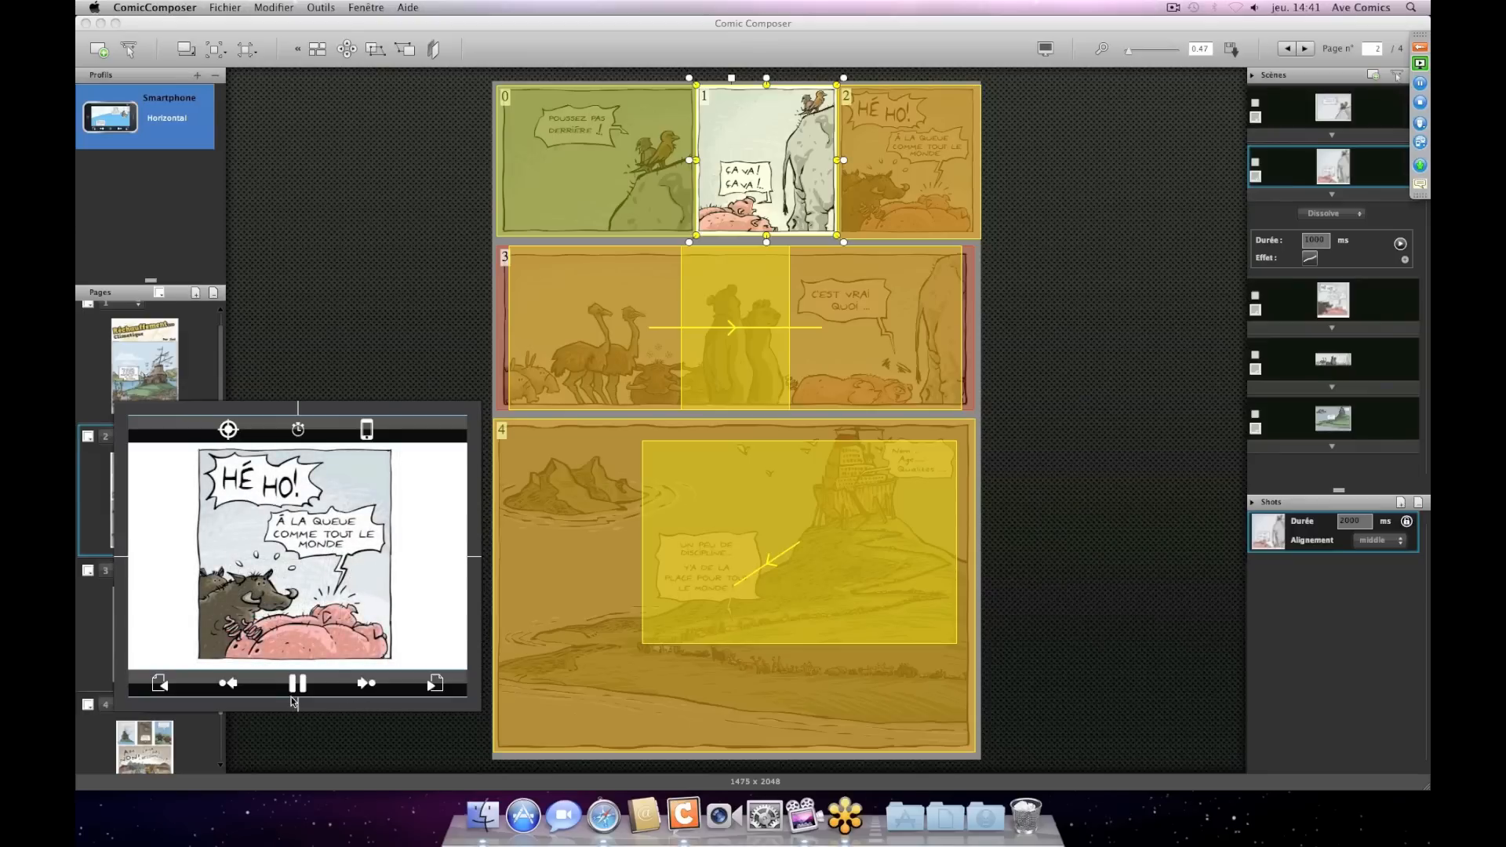
{"action": "left_click", "coordinate": [297, 684]}
- Change the transition after the second scene to Custom, with a horizontal Apparition direction and the second Apparition effect curve
{"action": "left_click", "coordinate": [1340, 214]}
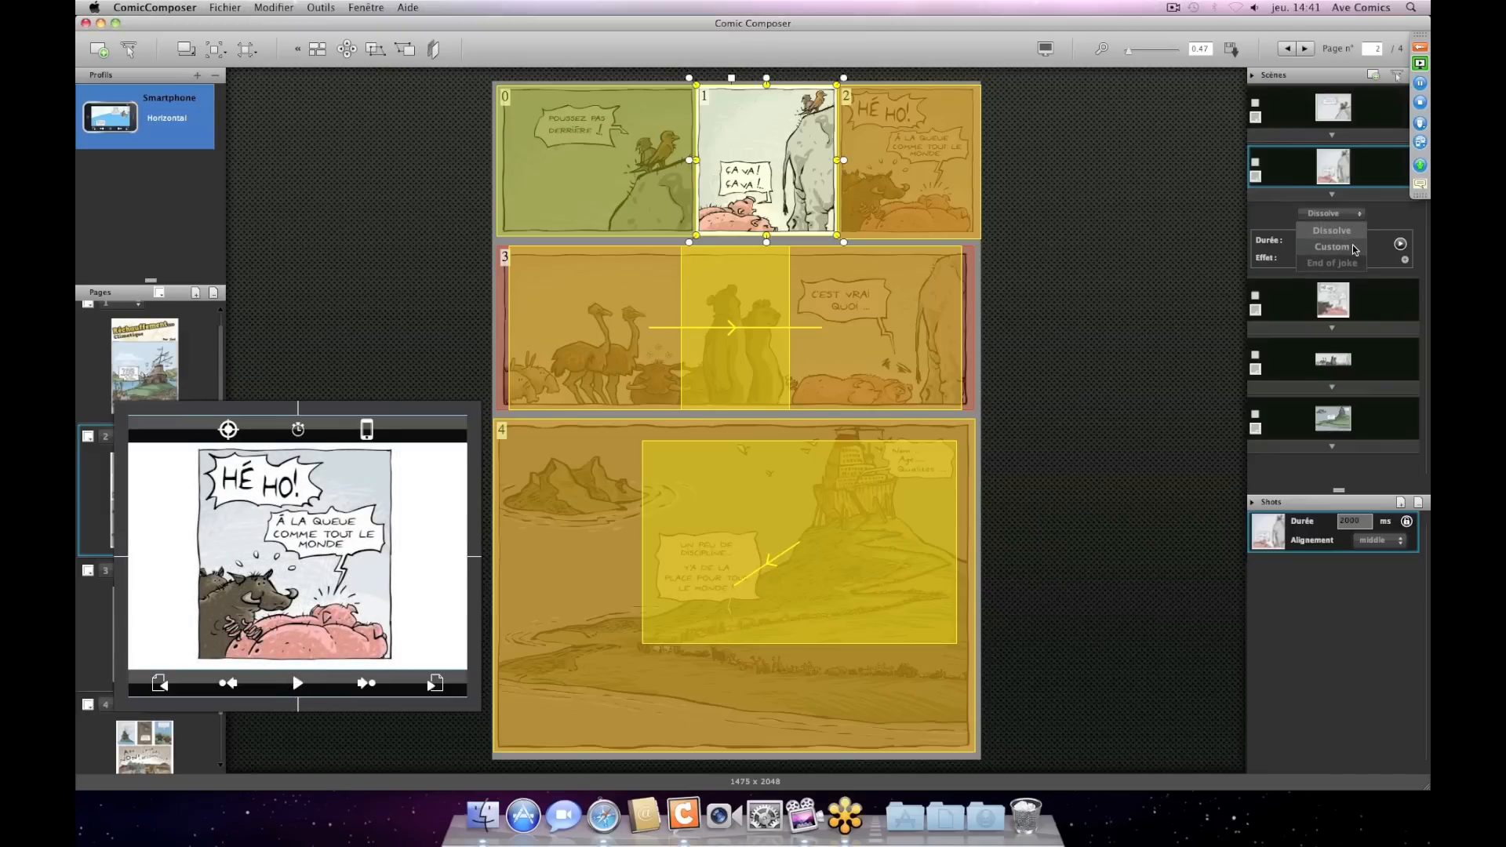
{"action": "left_click", "coordinate": [1353, 249]}
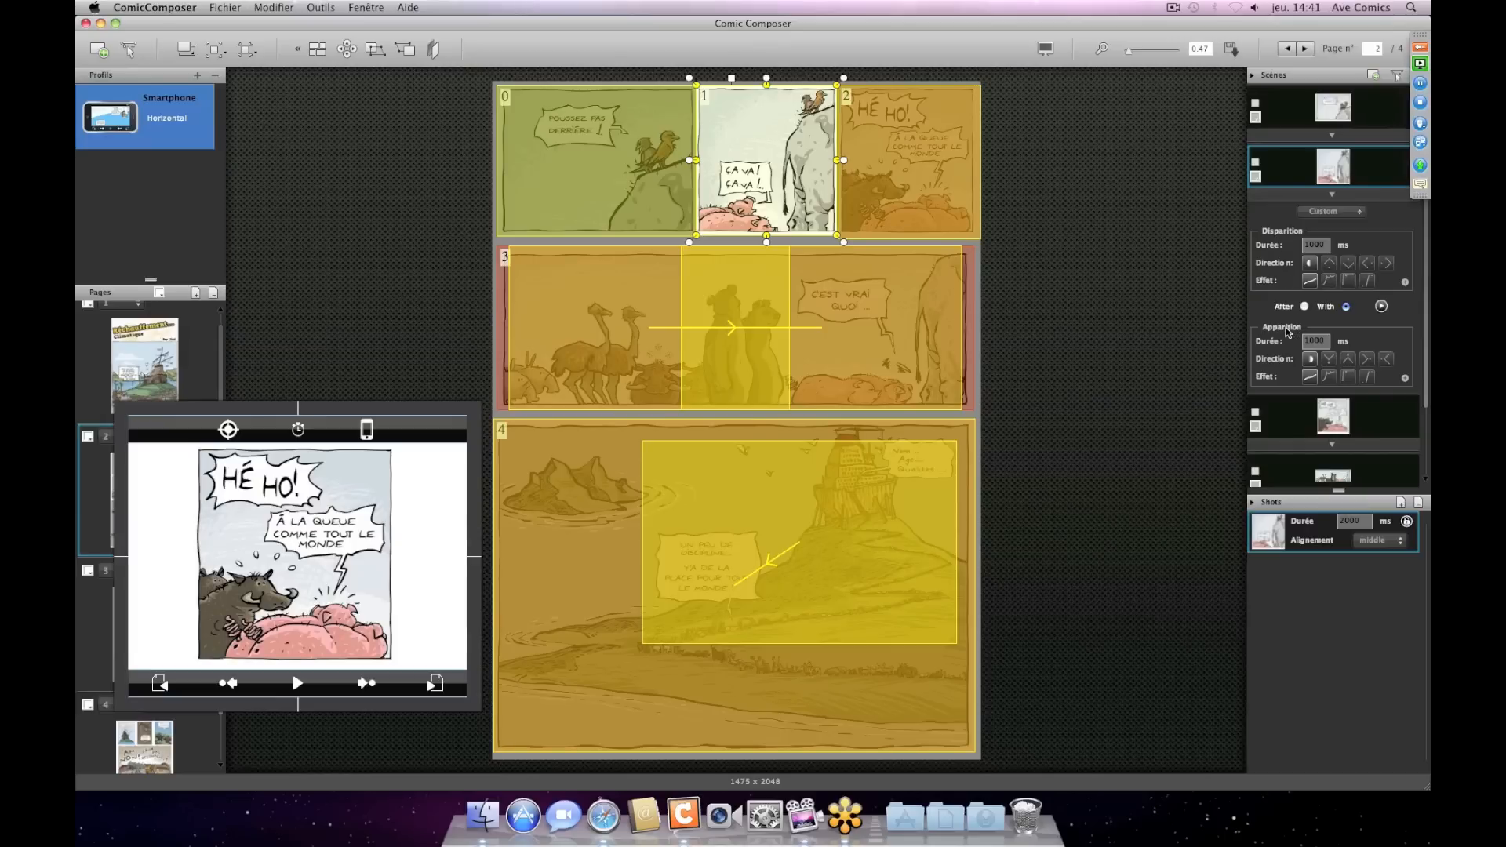
{"action": "left_click", "coordinate": [1366, 358]}
{"action": "left_click", "coordinate": [1328, 377]}
- Record the reading time of each shot in the preview, from the first scene through to the large bottom scene
{"action": "left_click", "coordinate": [592, 123]}
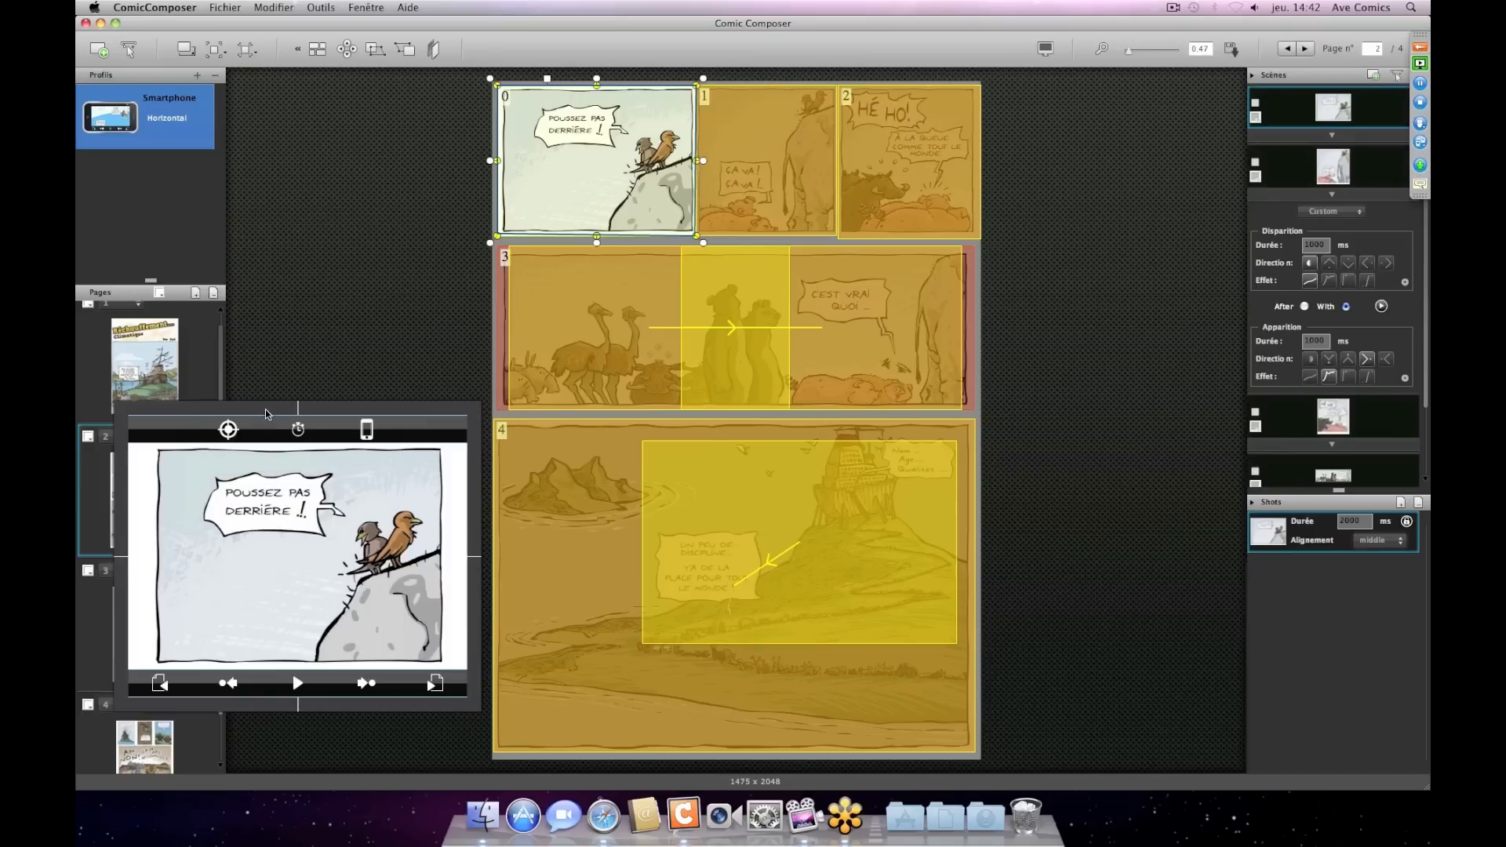
{"action": "left_click", "coordinate": [299, 431]}
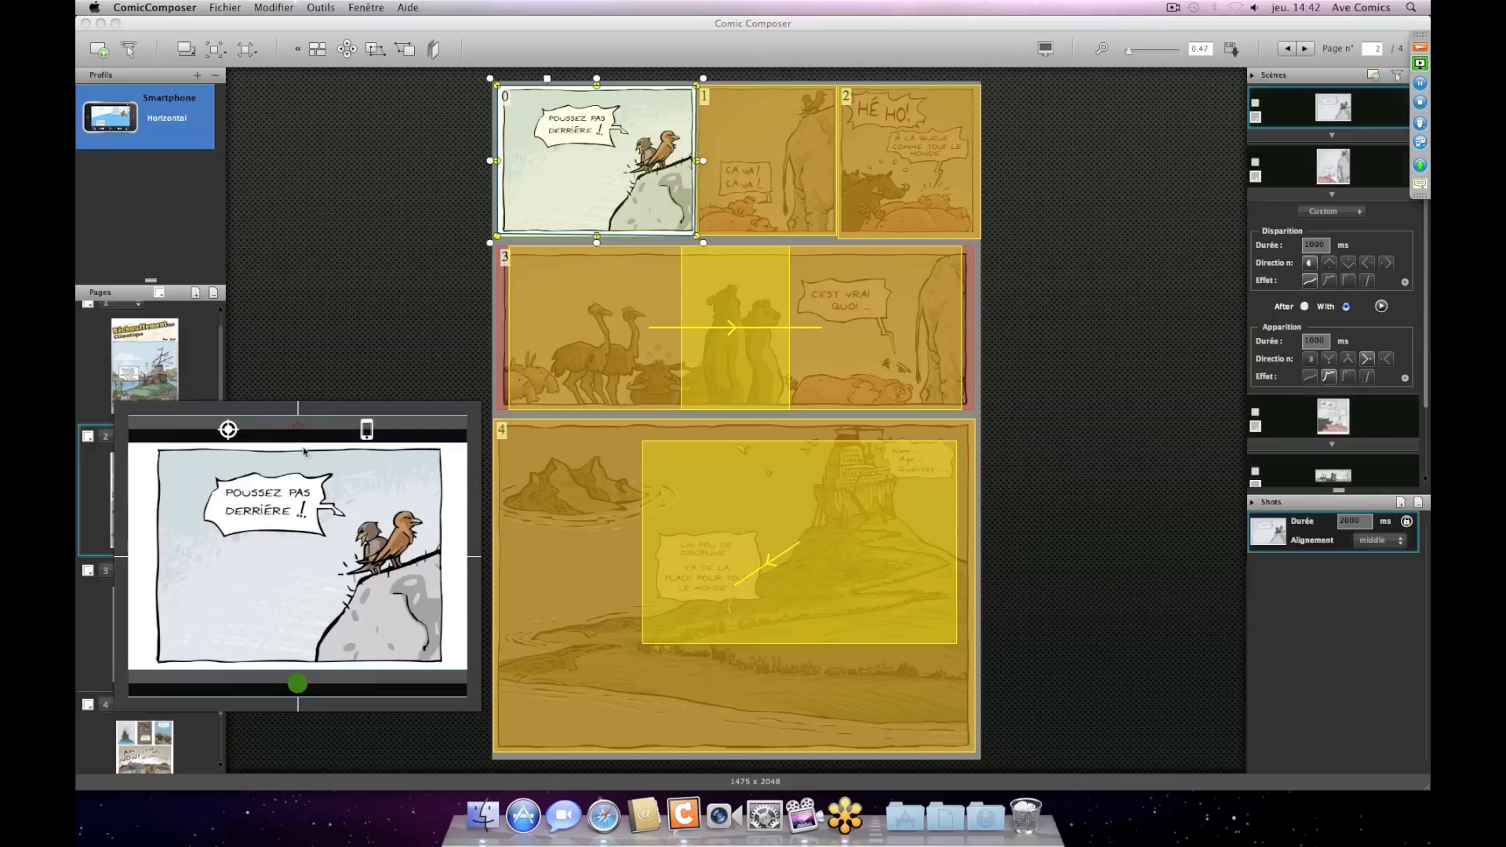
{"action": "left_click", "coordinate": [296, 684]}
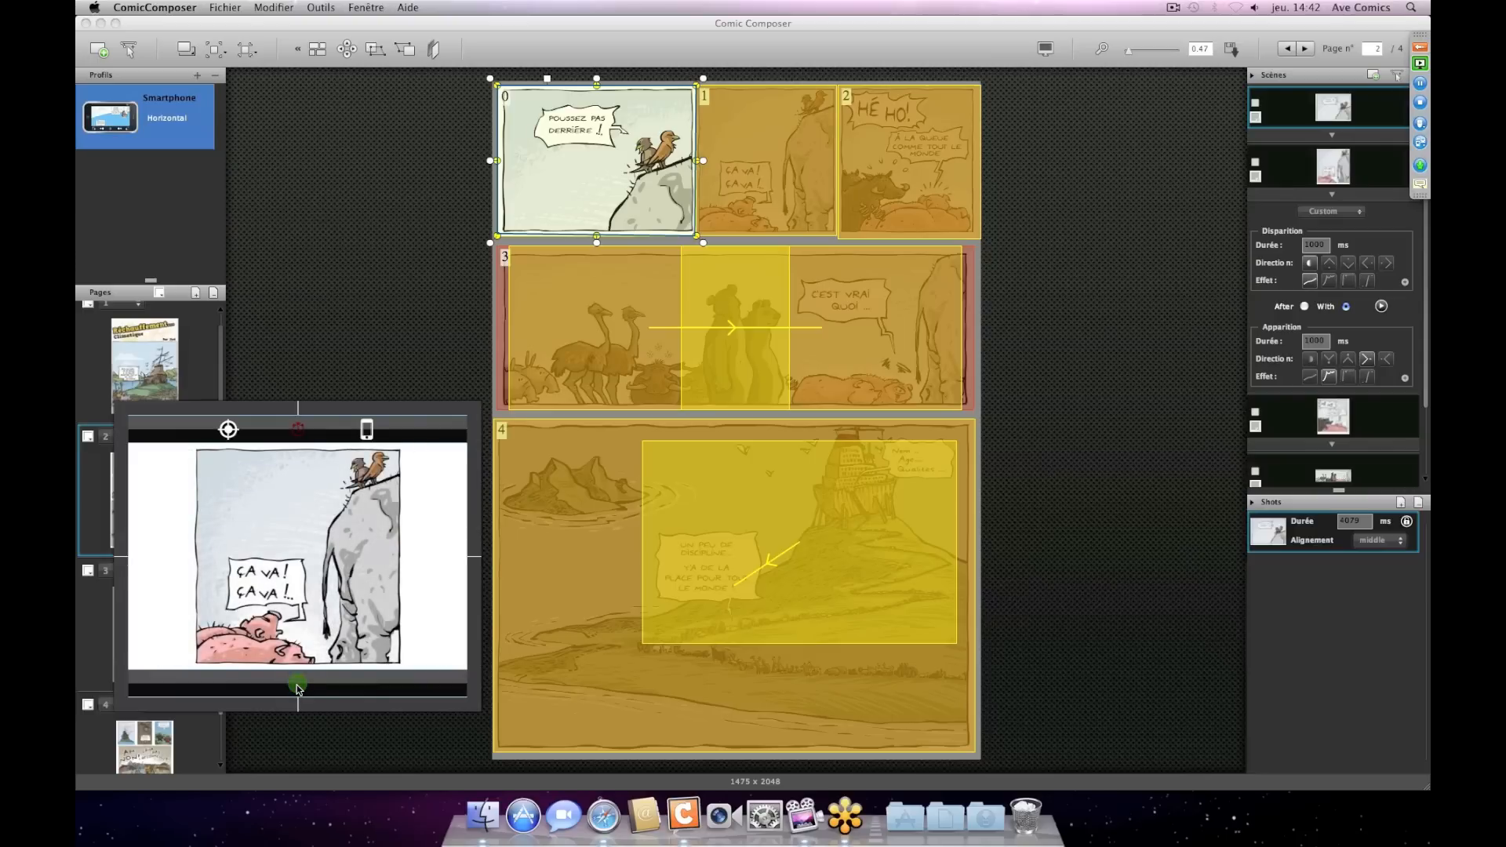
{"action": "left_click", "coordinate": [298, 686]}
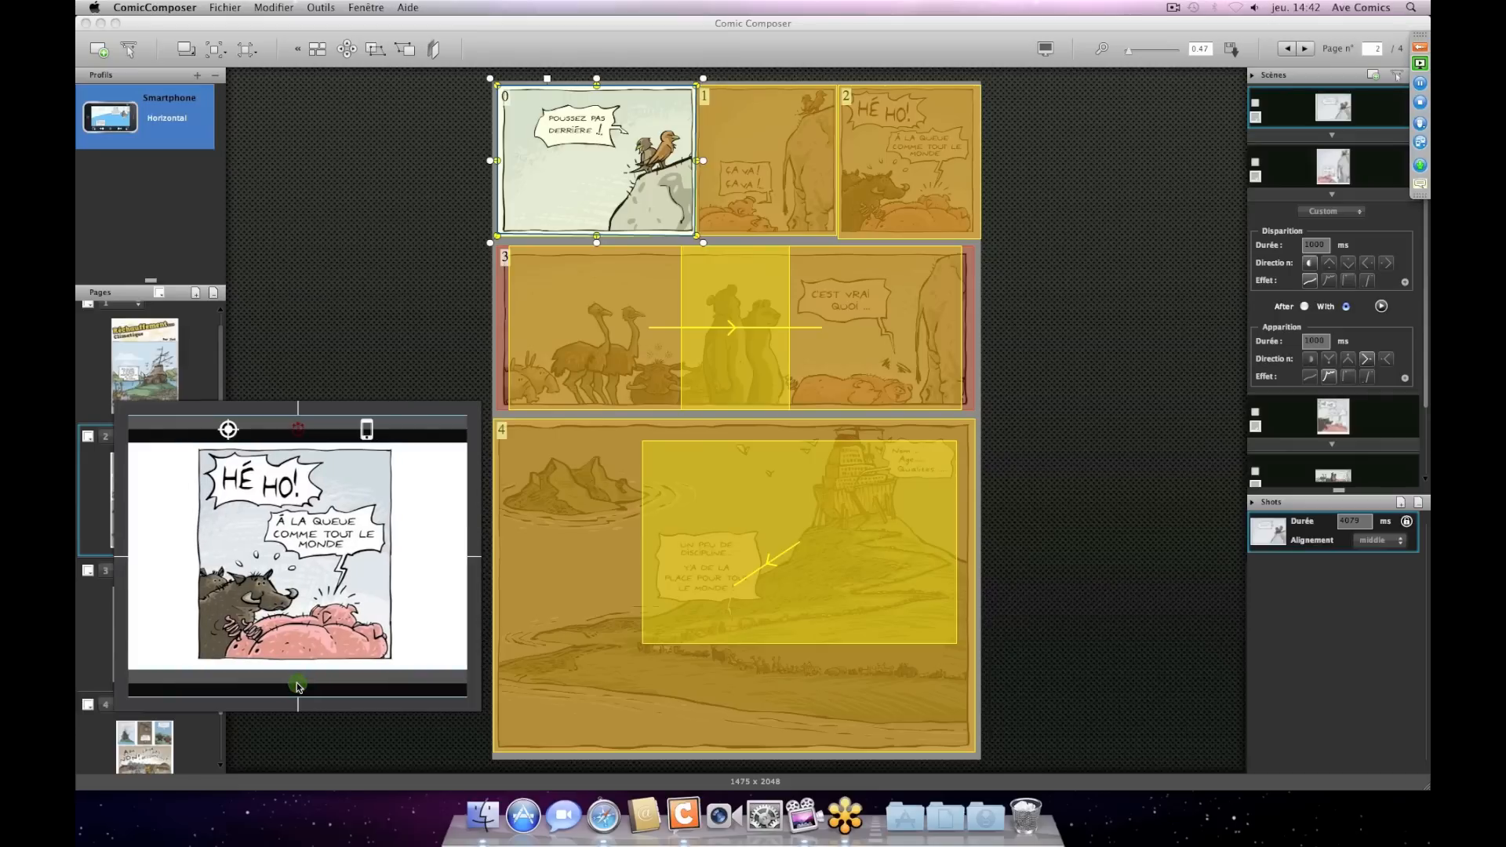
{"action": "left_click", "coordinate": [298, 685]}
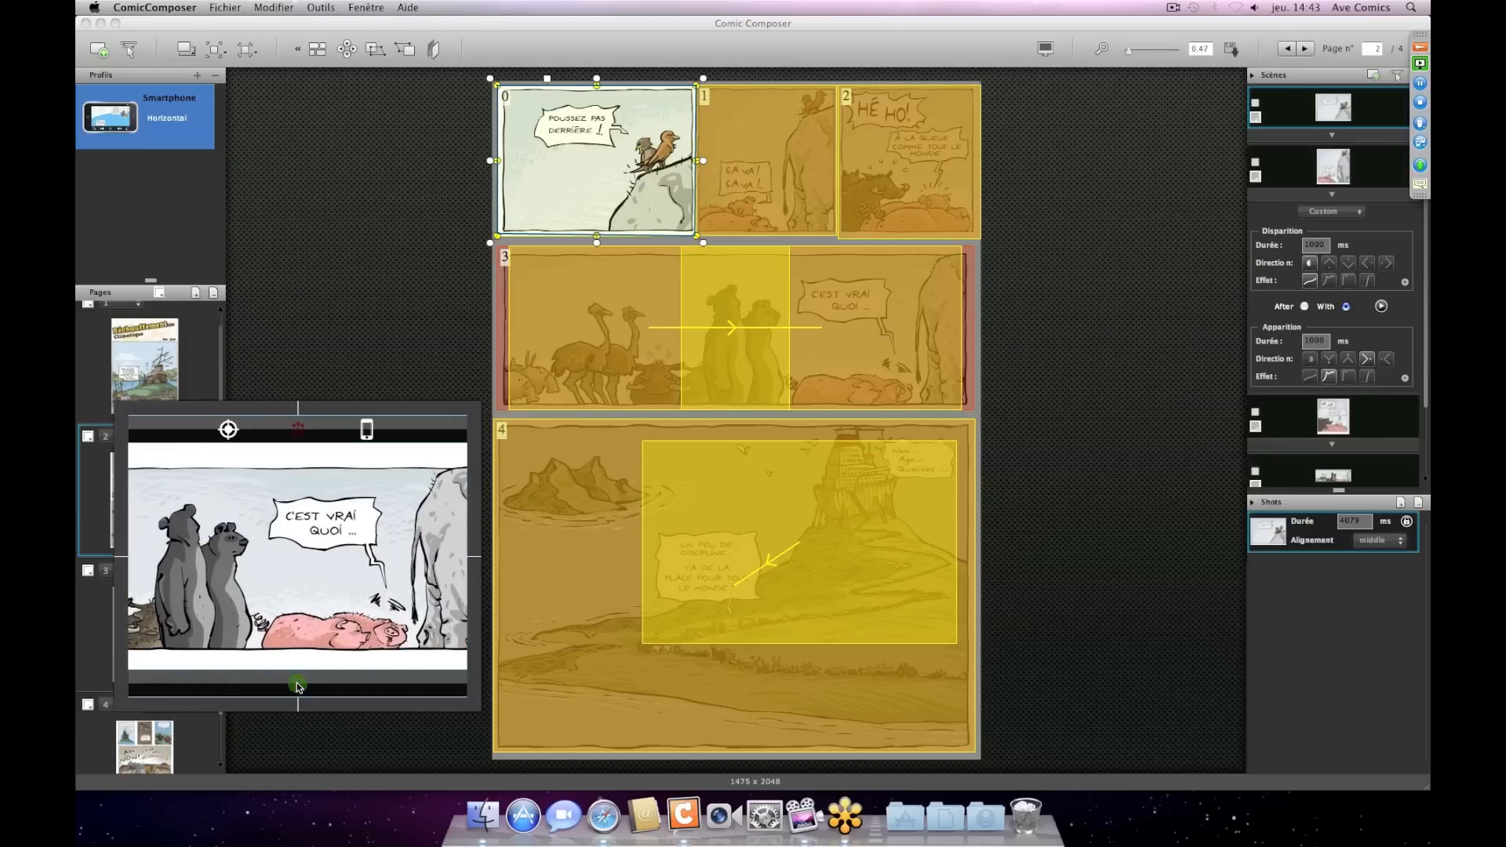
{"action": "left_click", "coordinate": [297, 686]}
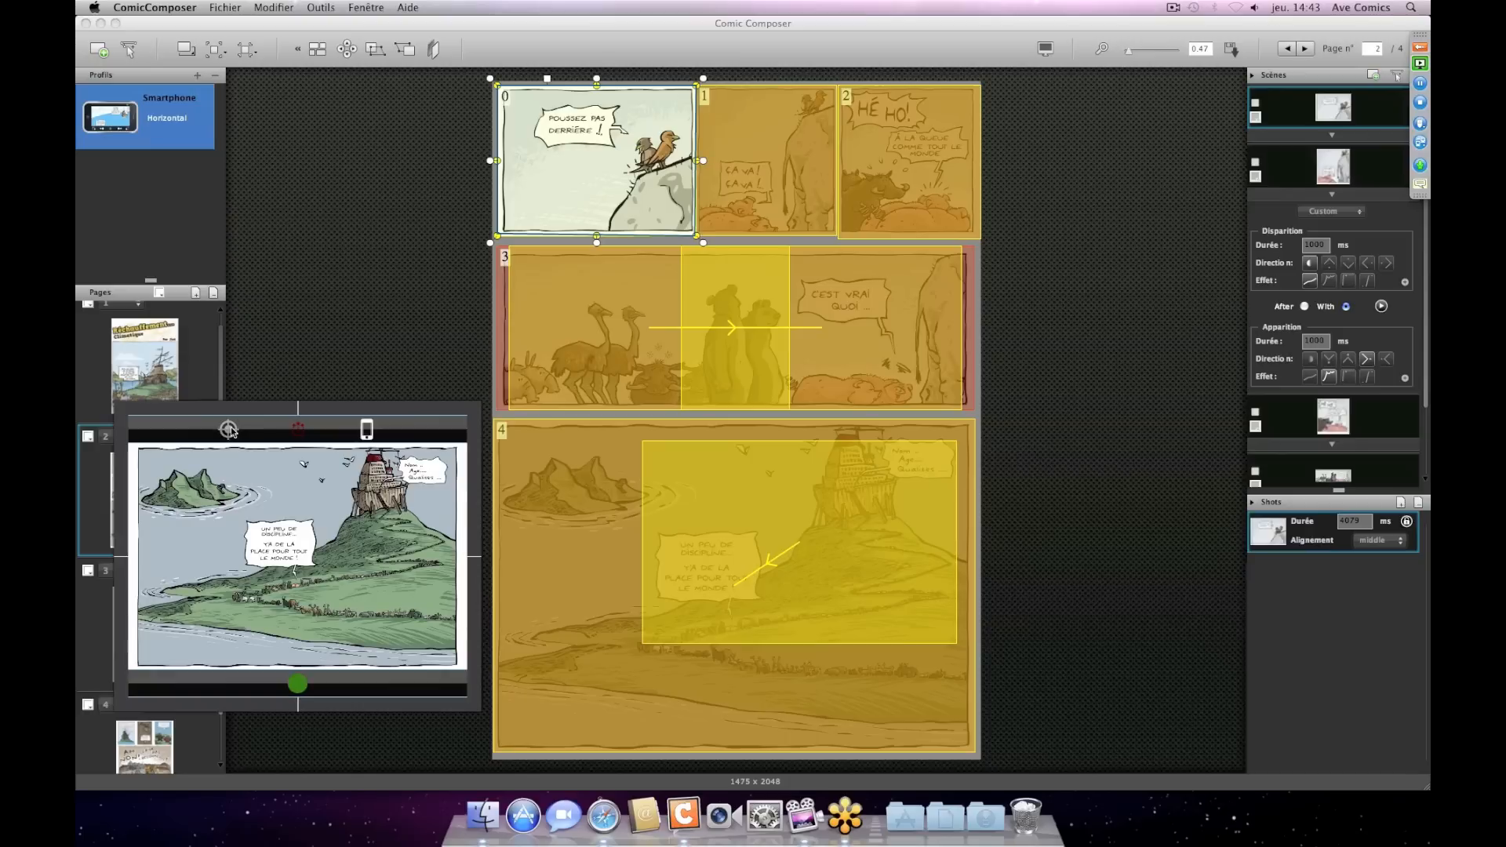
{"action": "left_click", "coordinate": [294, 431]}
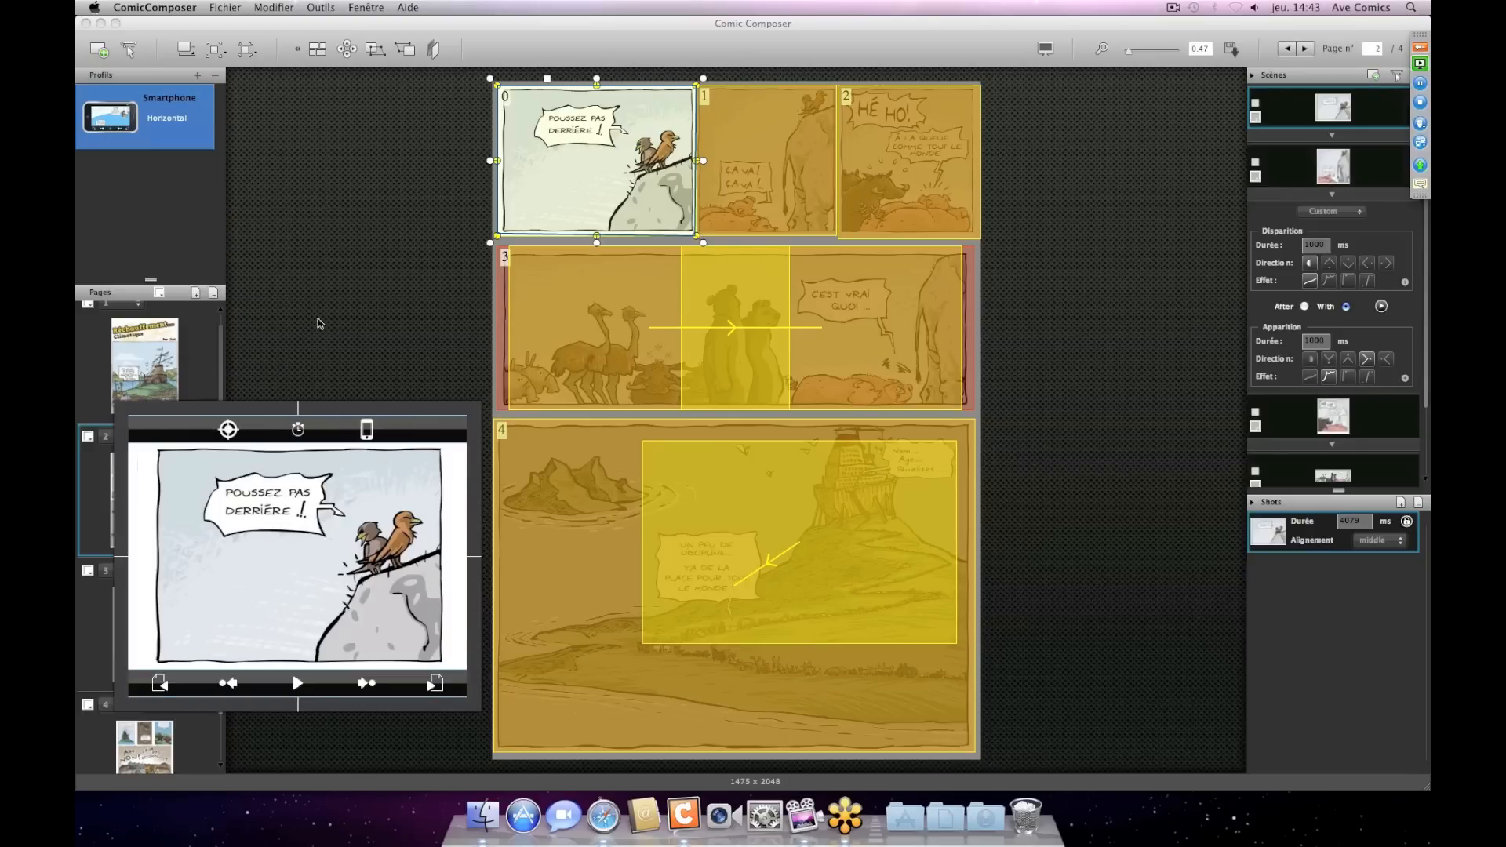
- Check the recorded shot durations of the scenes in the top row
{"action": "left_click", "coordinate": [1363, 520]}
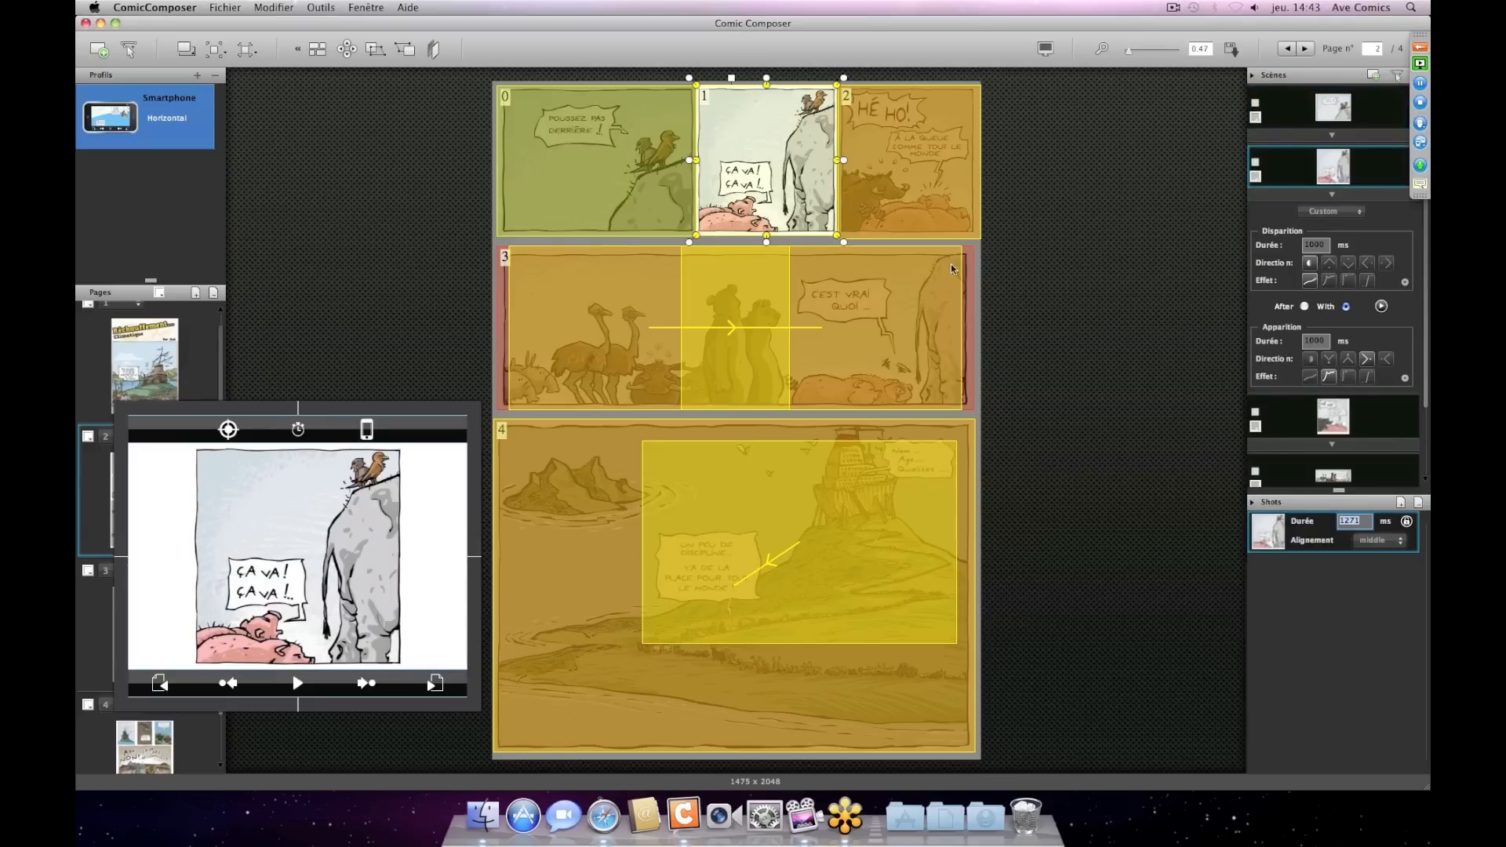
{"action": "left_click", "coordinate": [923, 184]}
{"action": "left_click", "coordinate": [1364, 524]}
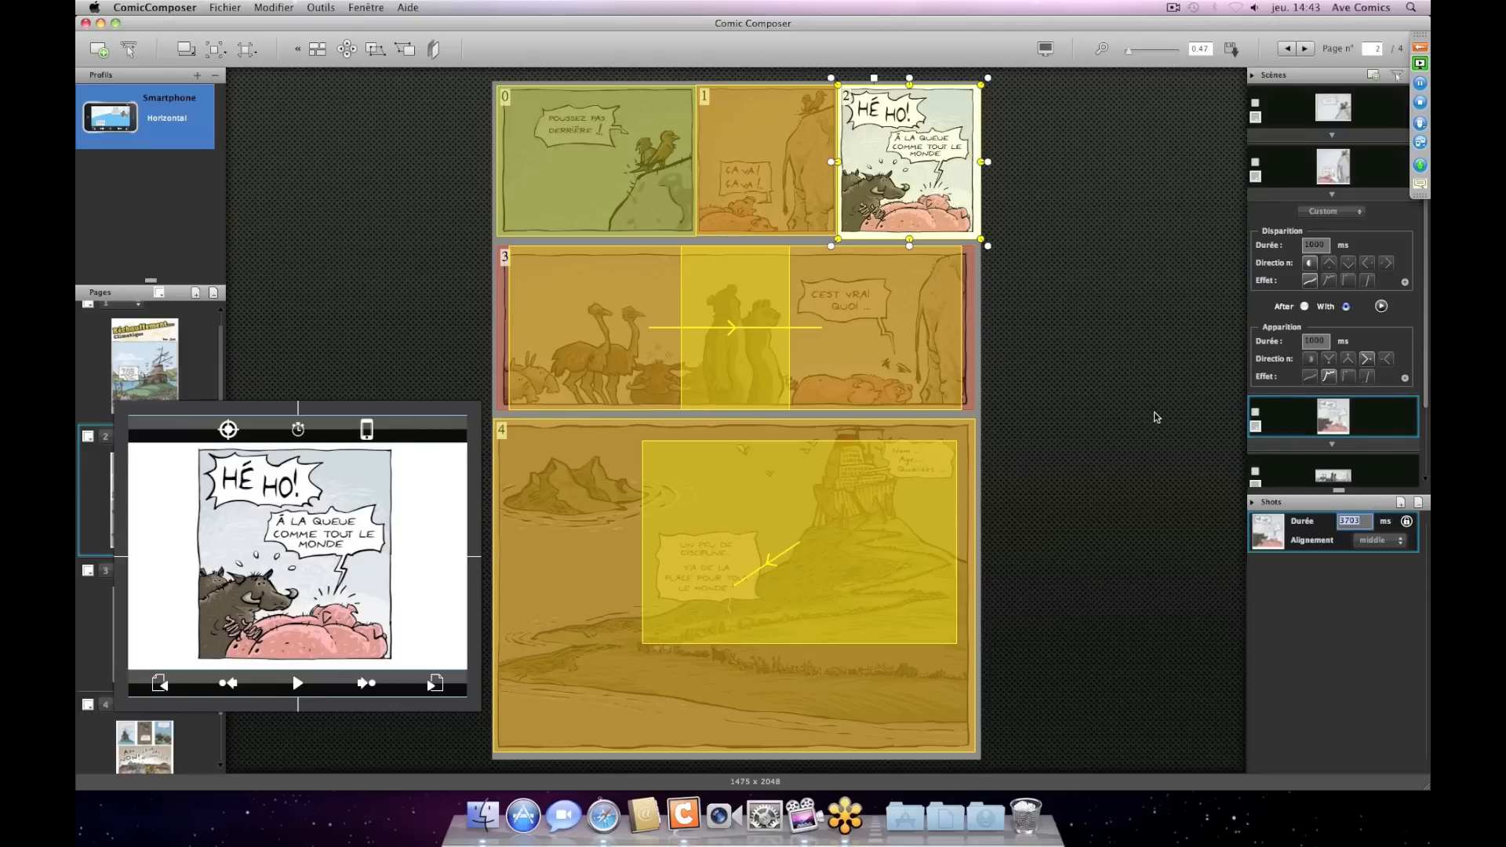
{"action": "left_click", "coordinate": [645, 163]}
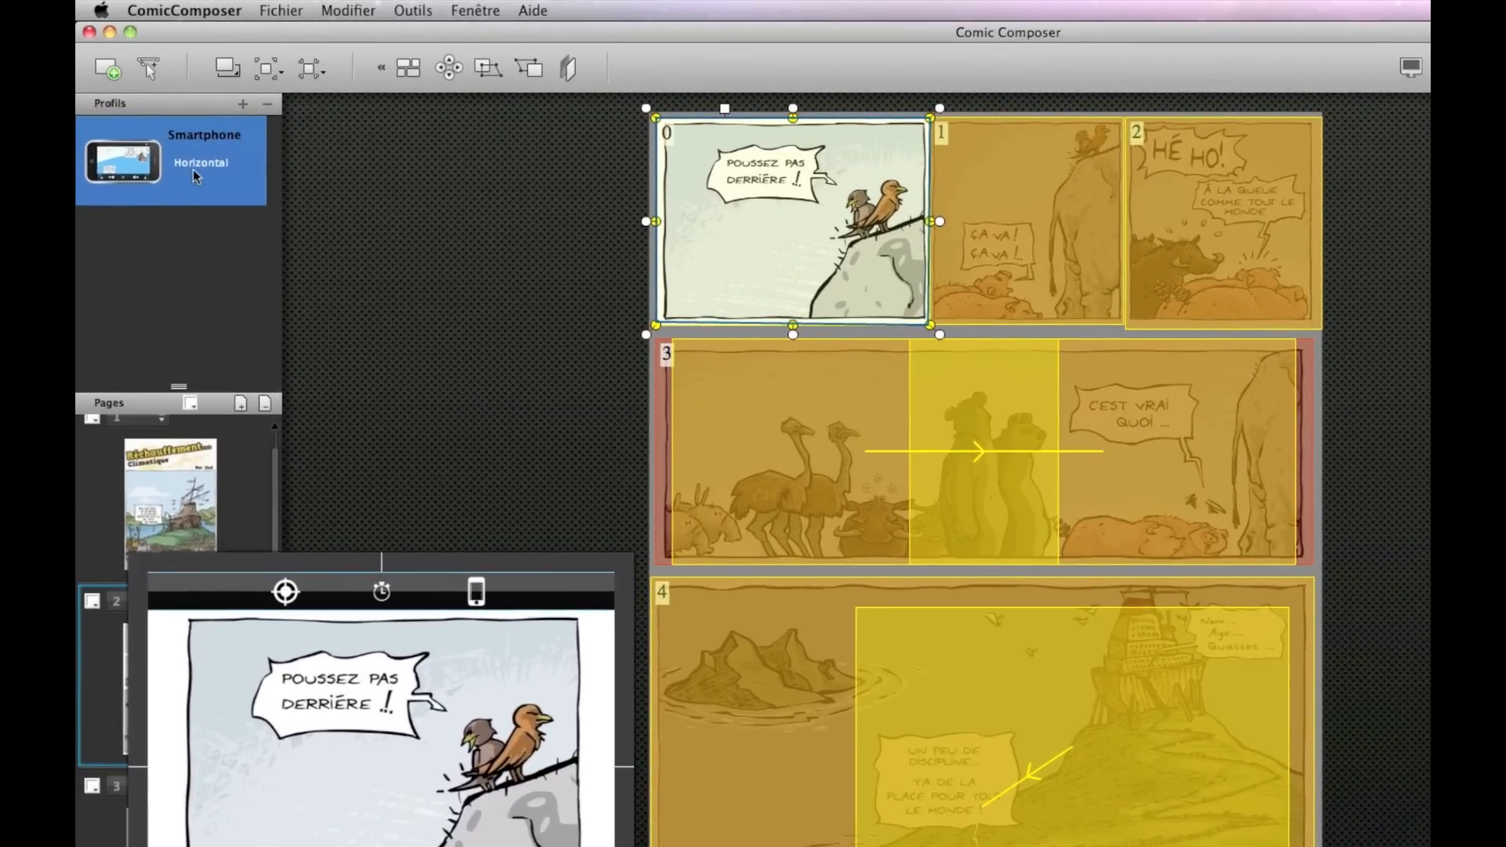
{"action": "left_click", "coordinate": [242, 104]}
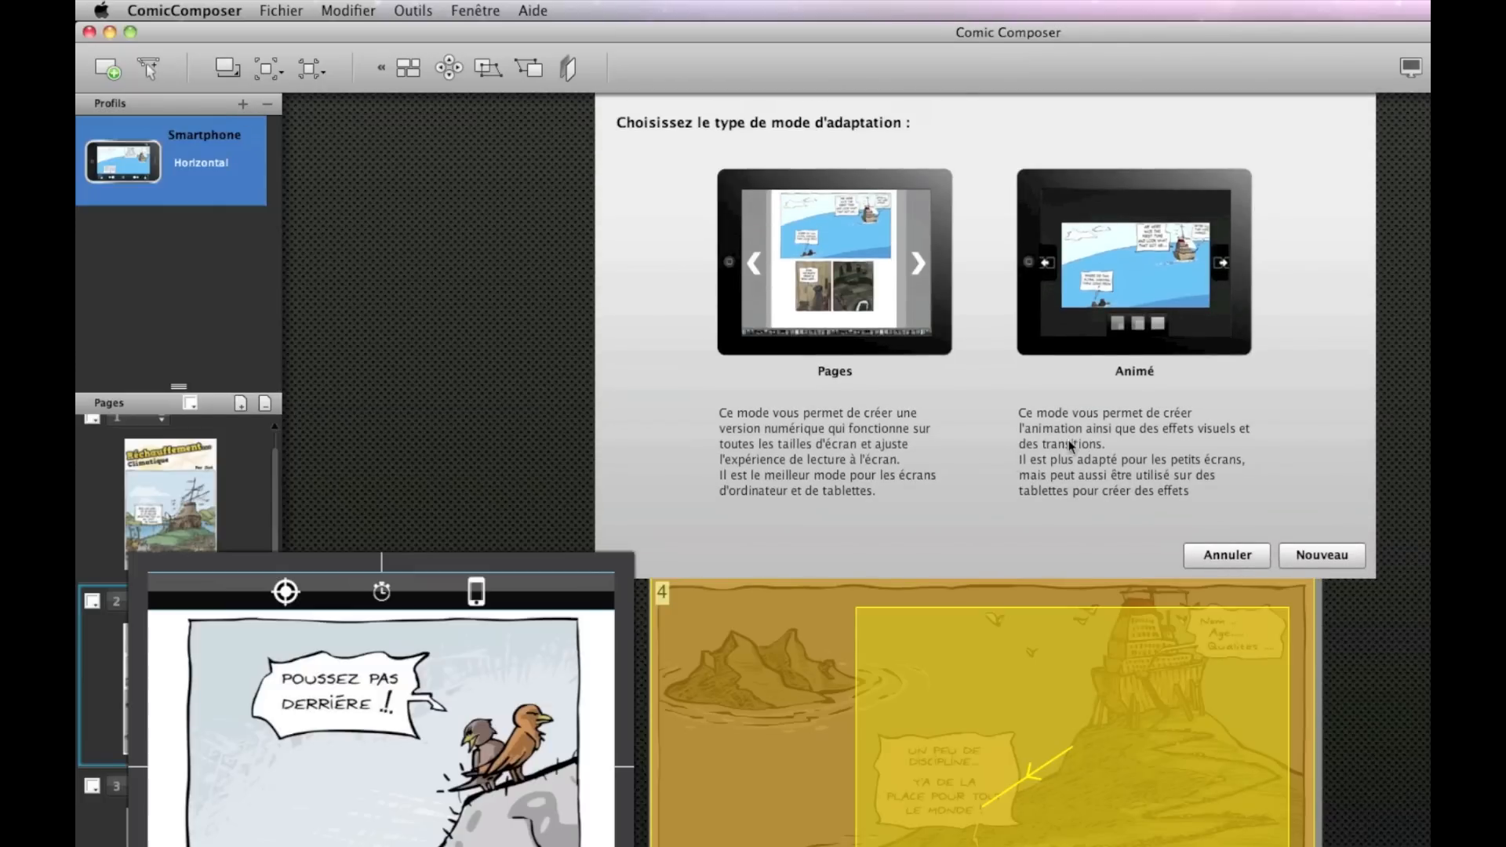
{"action": "left_click", "coordinate": [1152, 297]}
{"action": "left_click", "coordinate": [1315, 557]}
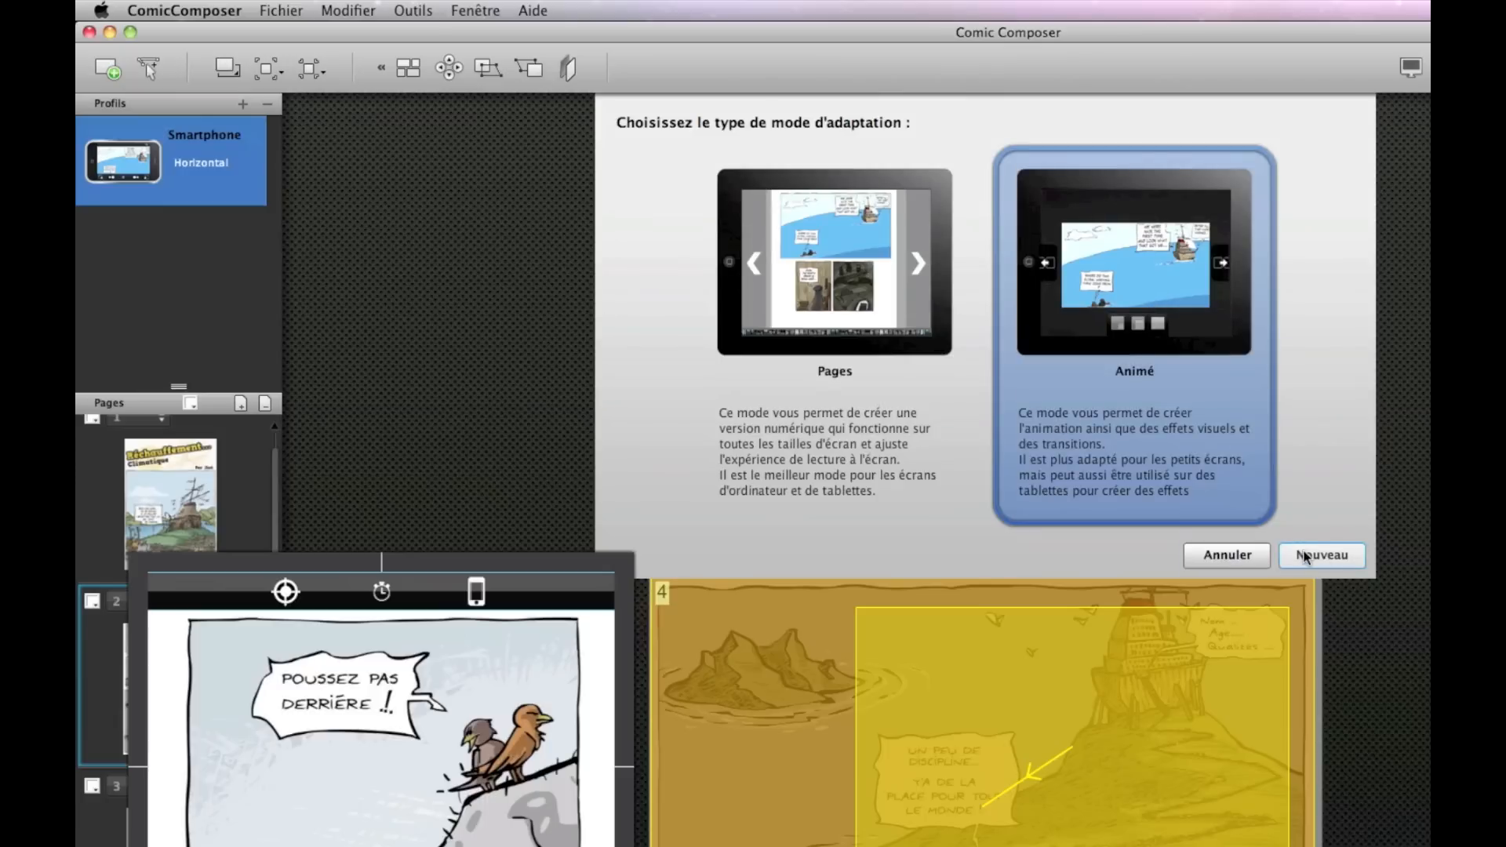
{"action": "left_click", "coordinate": [789, 285]}
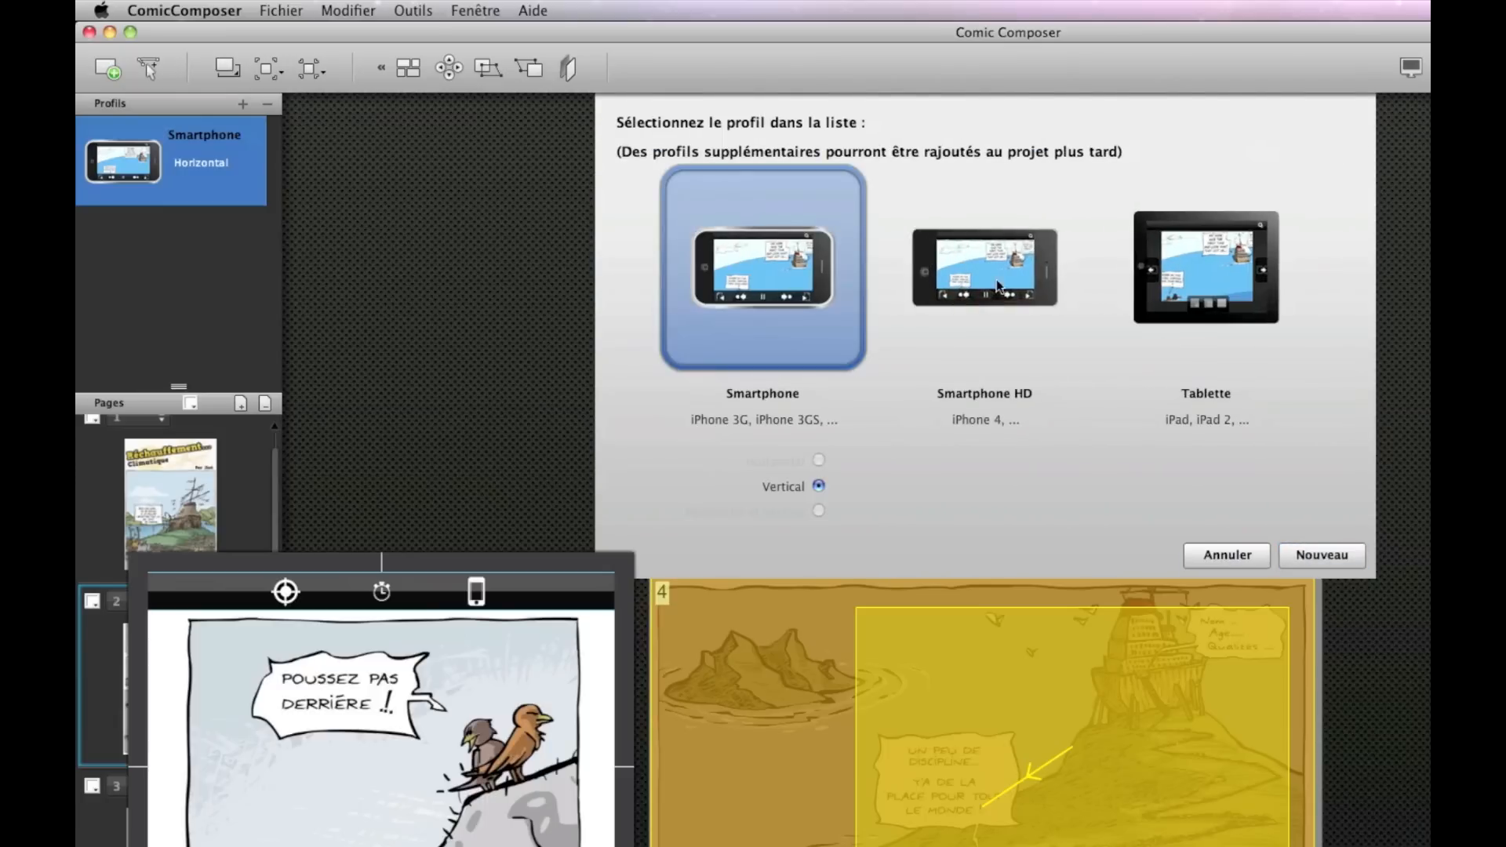
{"action": "left_click", "coordinate": [1018, 287]}
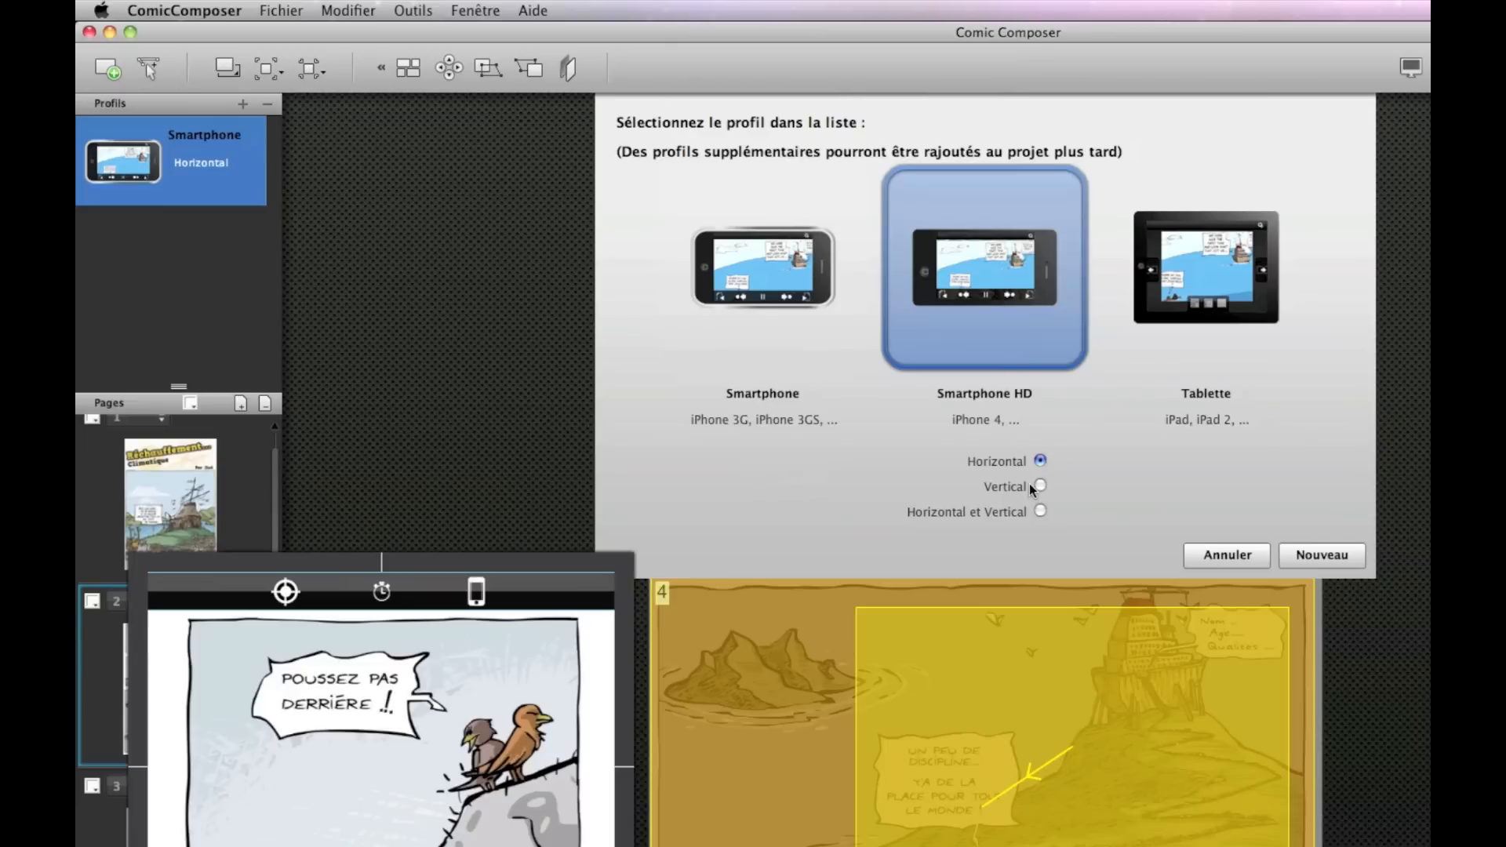
{"action": "left_click", "coordinate": [1242, 555]}
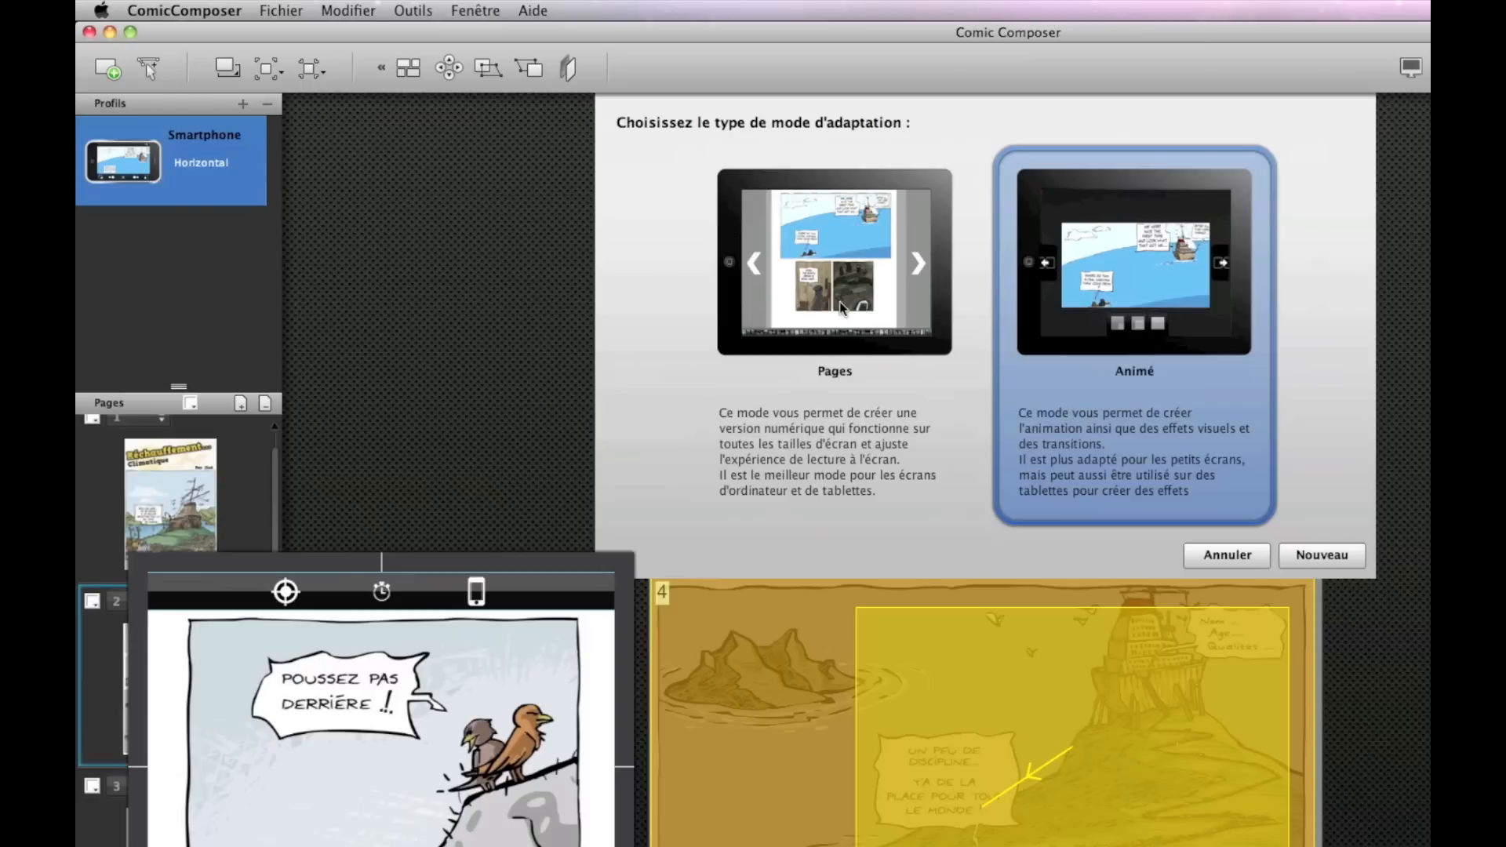
- Add a new profile to the project using the Pages adaptation mode
{"action": "left_click", "coordinate": [841, 309]}
{"action": "left_click", "coordinate": [1341, 560]}
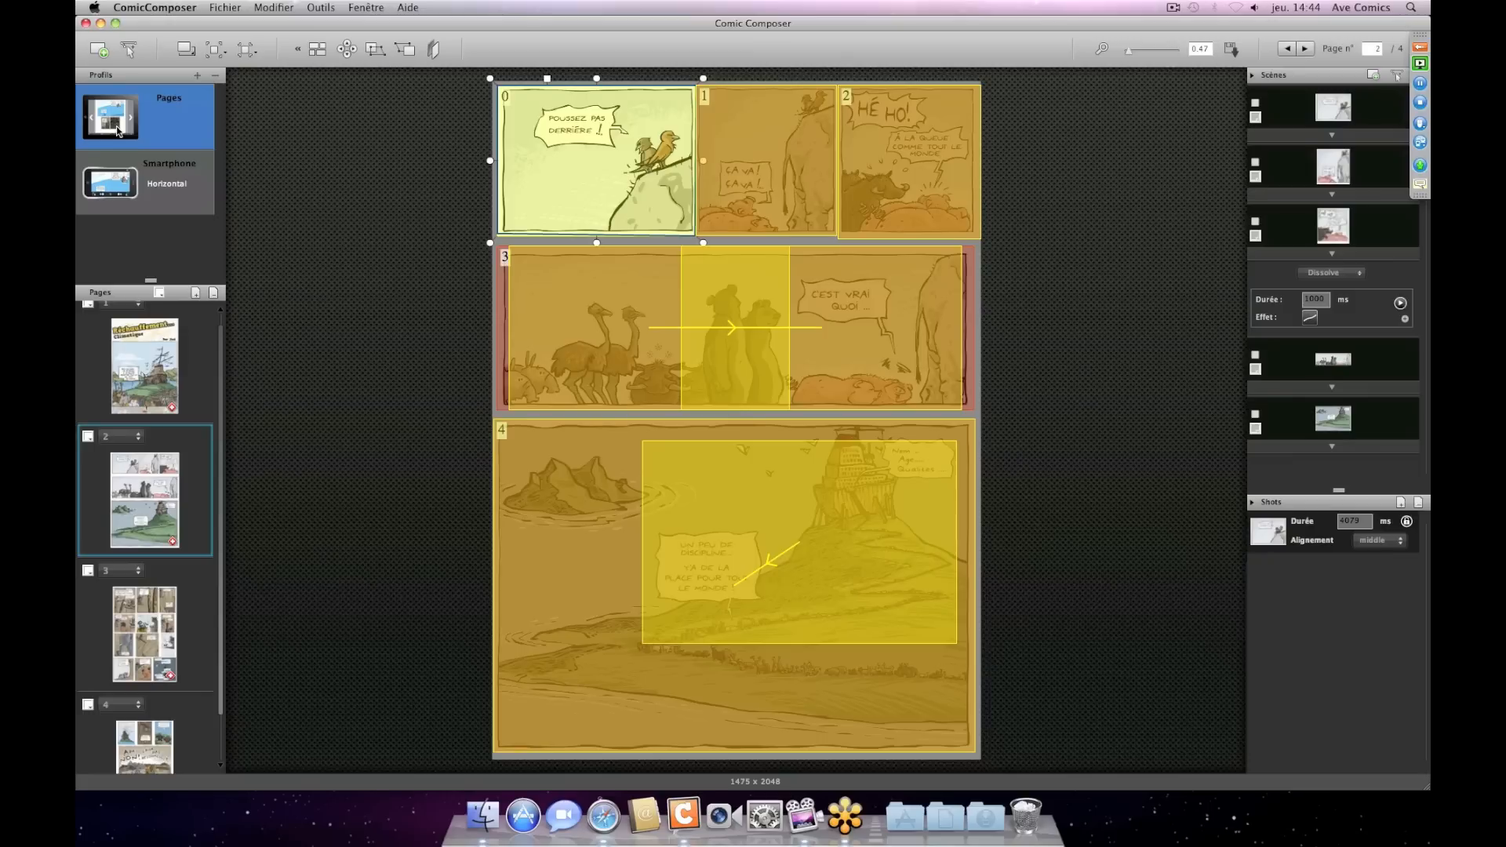
- Reduce the top-row shots to the upper part of the first and third panels and the lower part of the second panel
{"action": "left_click", "coordinate": [610, 219]}
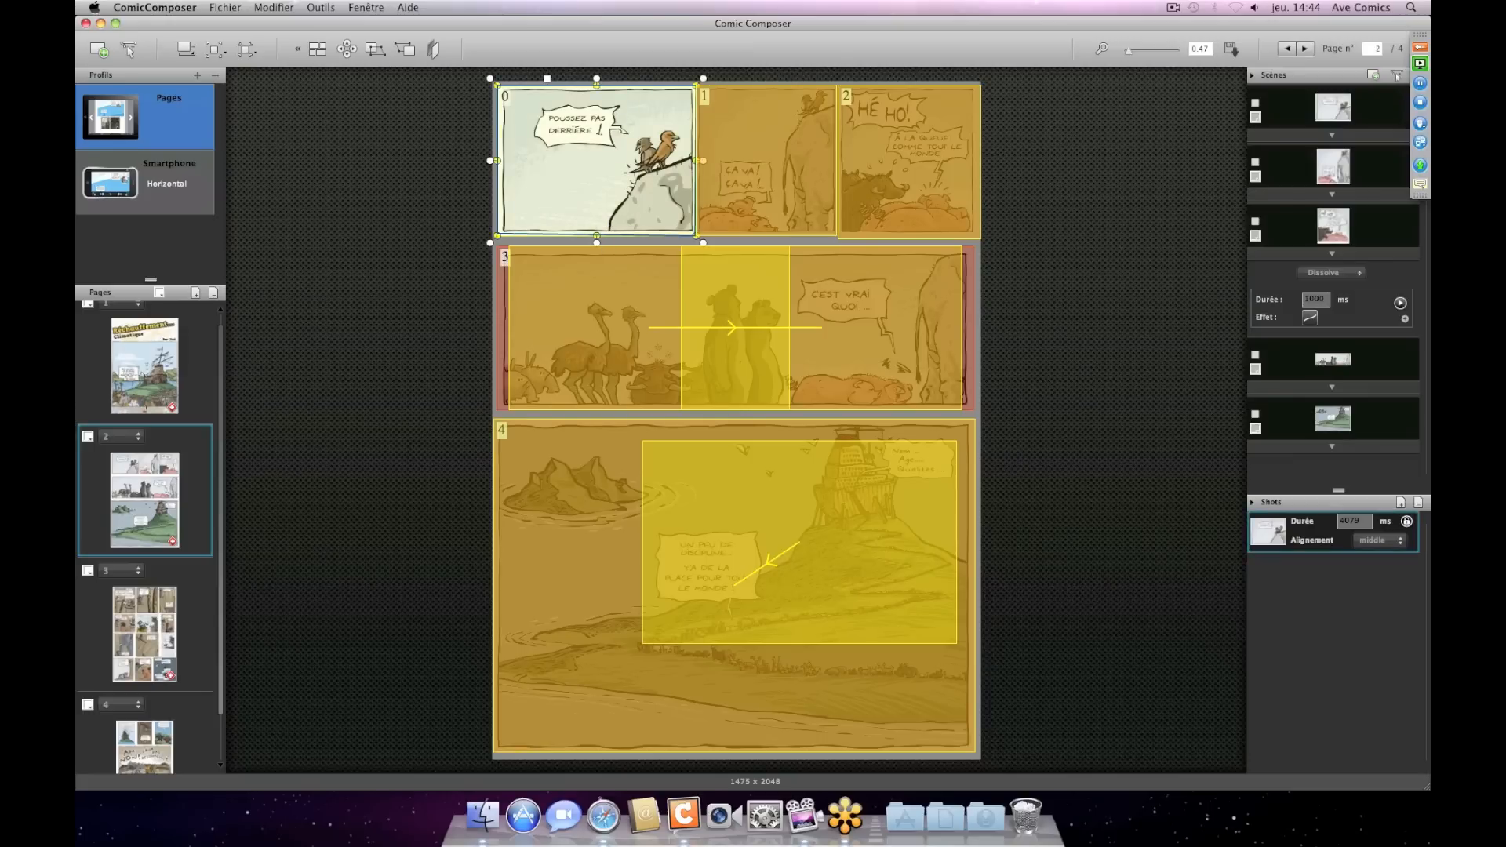
{"action": "left_click_drag", "start_coordinate": [597, 237], "coordinate": [597, 175]}
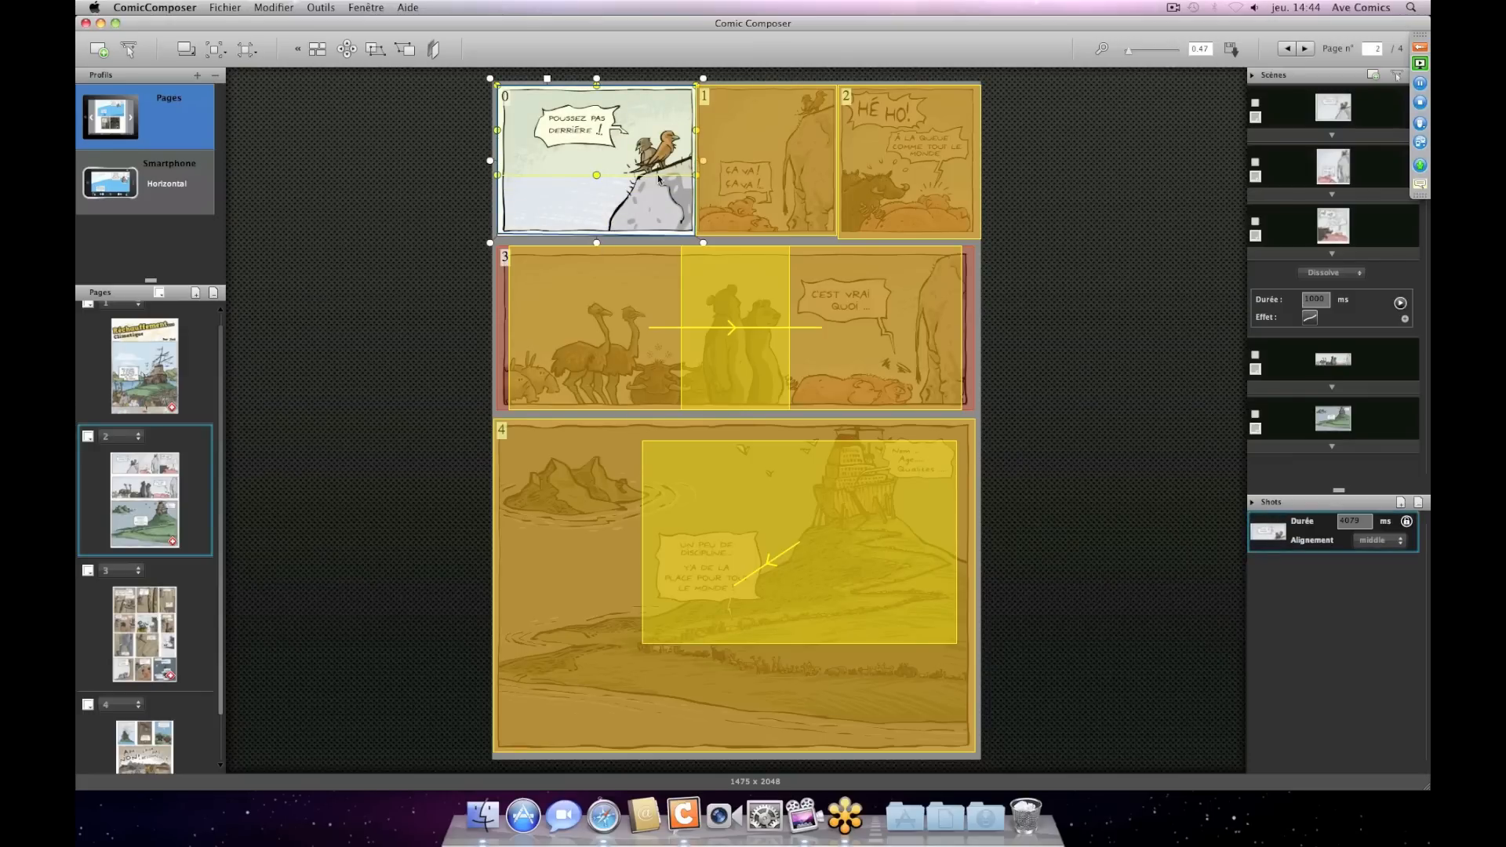
{"action": "left_click", "coordinate": [773, 165]}
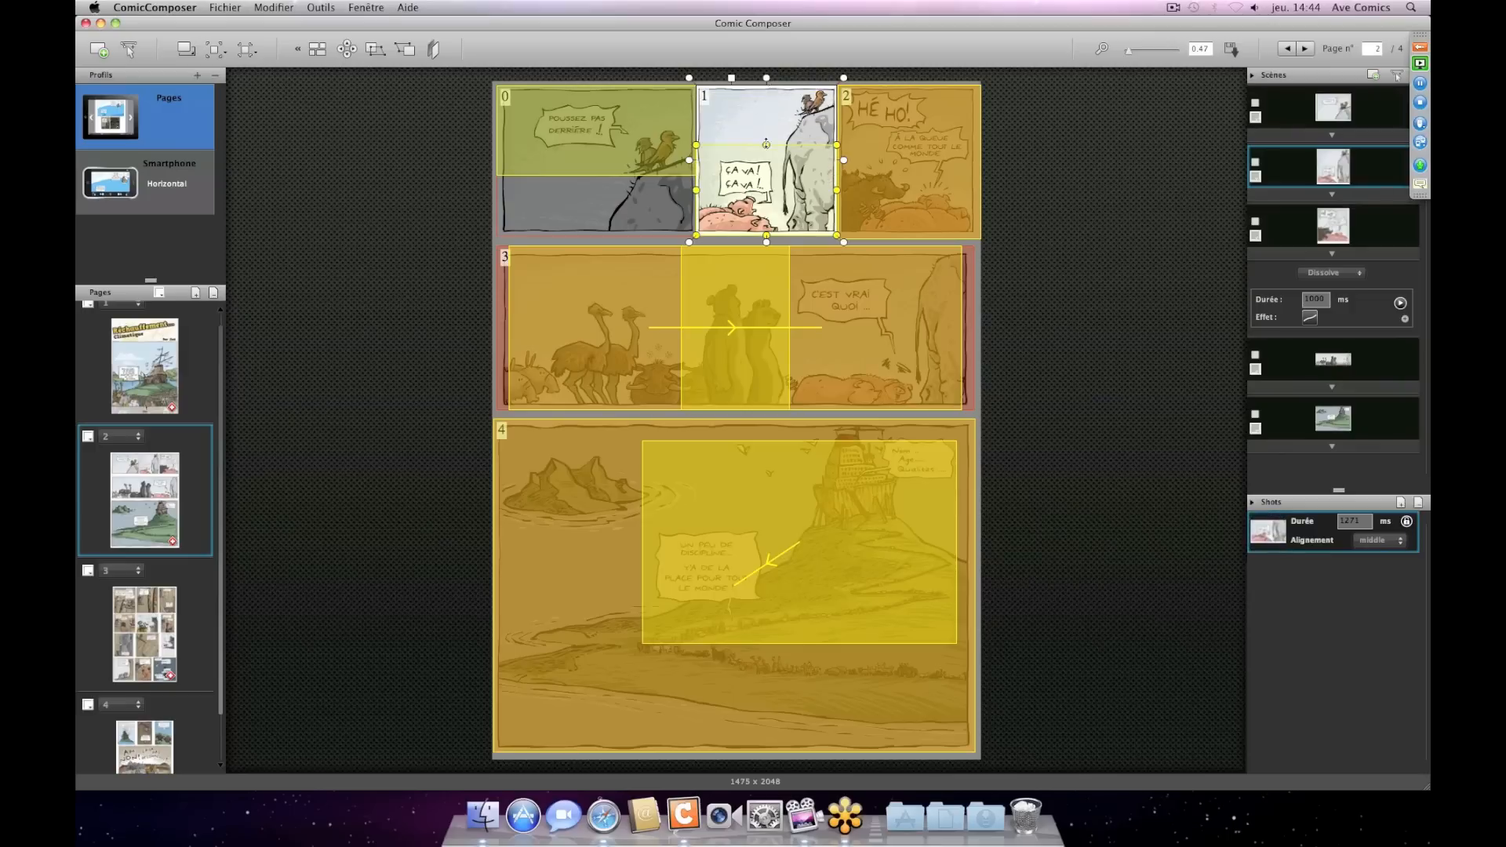
{"action": "left_click", "coordinate": [884, 177]}
{"action": "left_click_drag", "start_coordinate": [910, 236], "coordinate": [910, 176]}
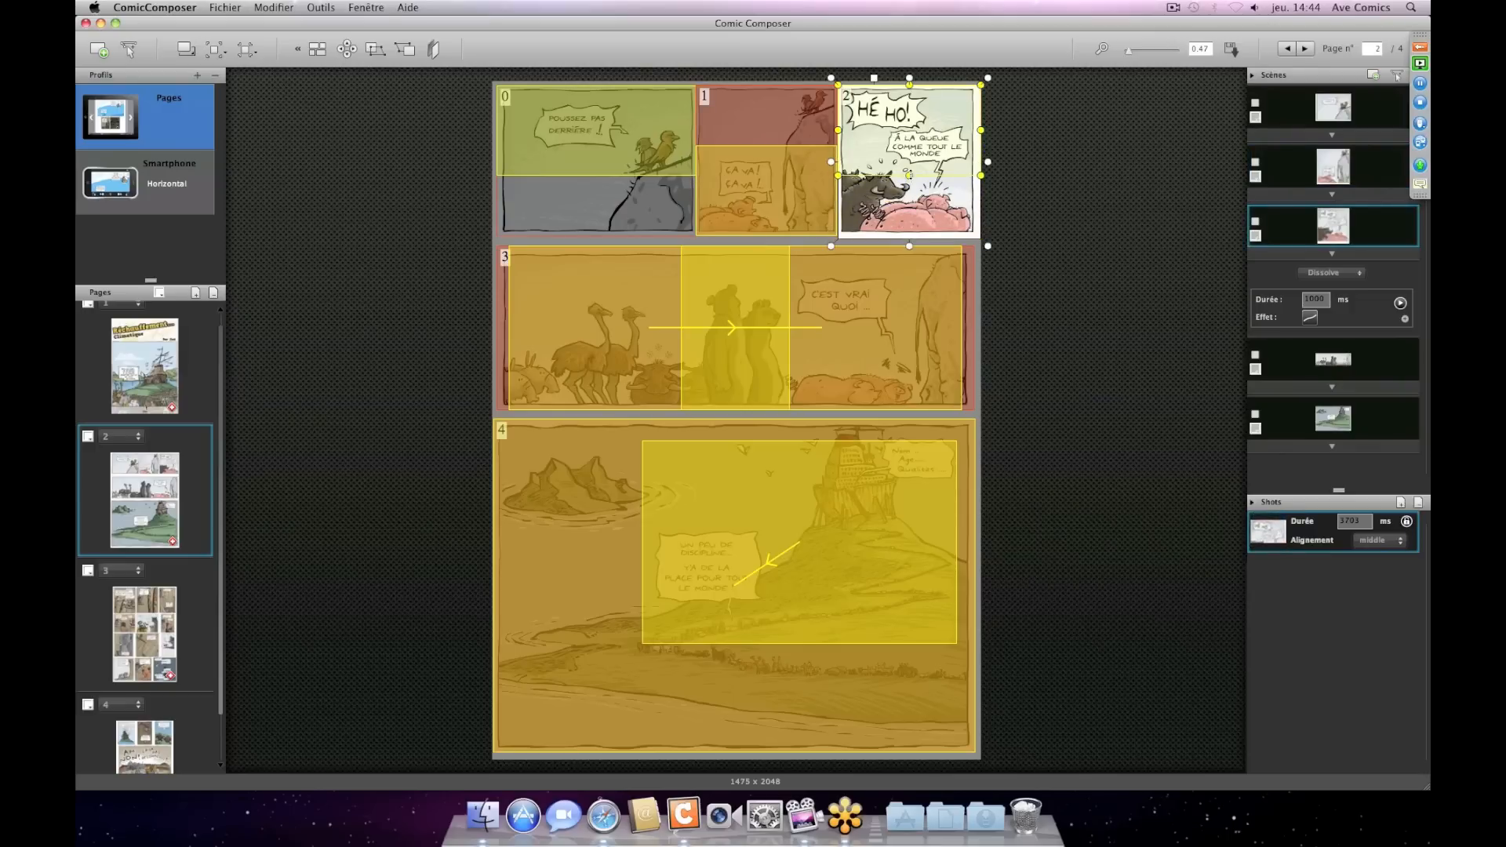
- Narrow the middle-row scene's right shot, and delete that scene's left shot and the large bottom scene's full-panel shot
{"action": "left_click", "coordinate": [844, 336]}
{"action": "left_click_drag", "start_coordinate": [681, 327], "coordinate": [691, 327]}
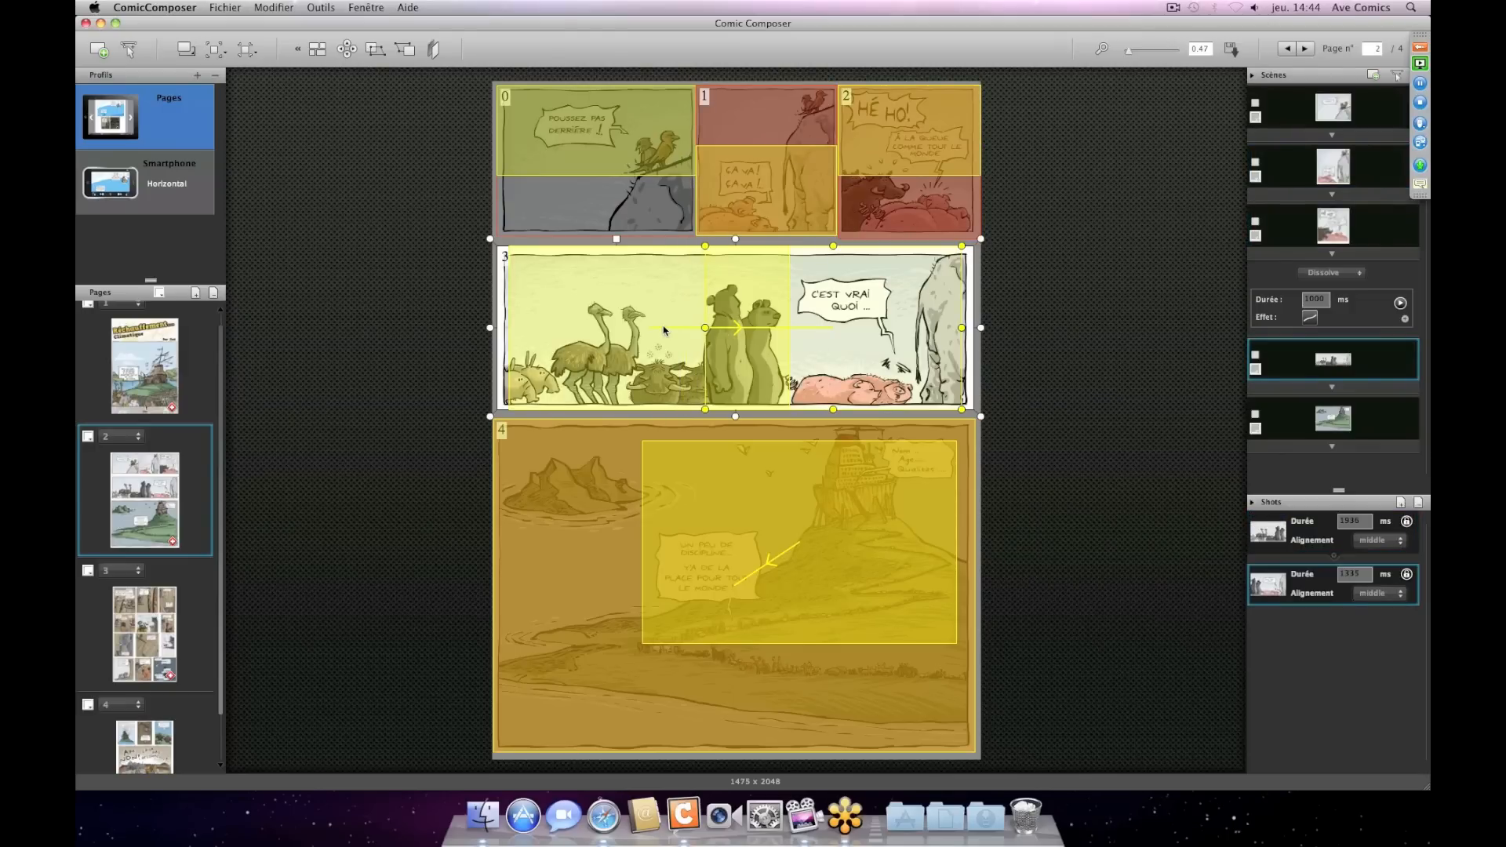
{"action": "left_click", "coordinate": [666, 329]}
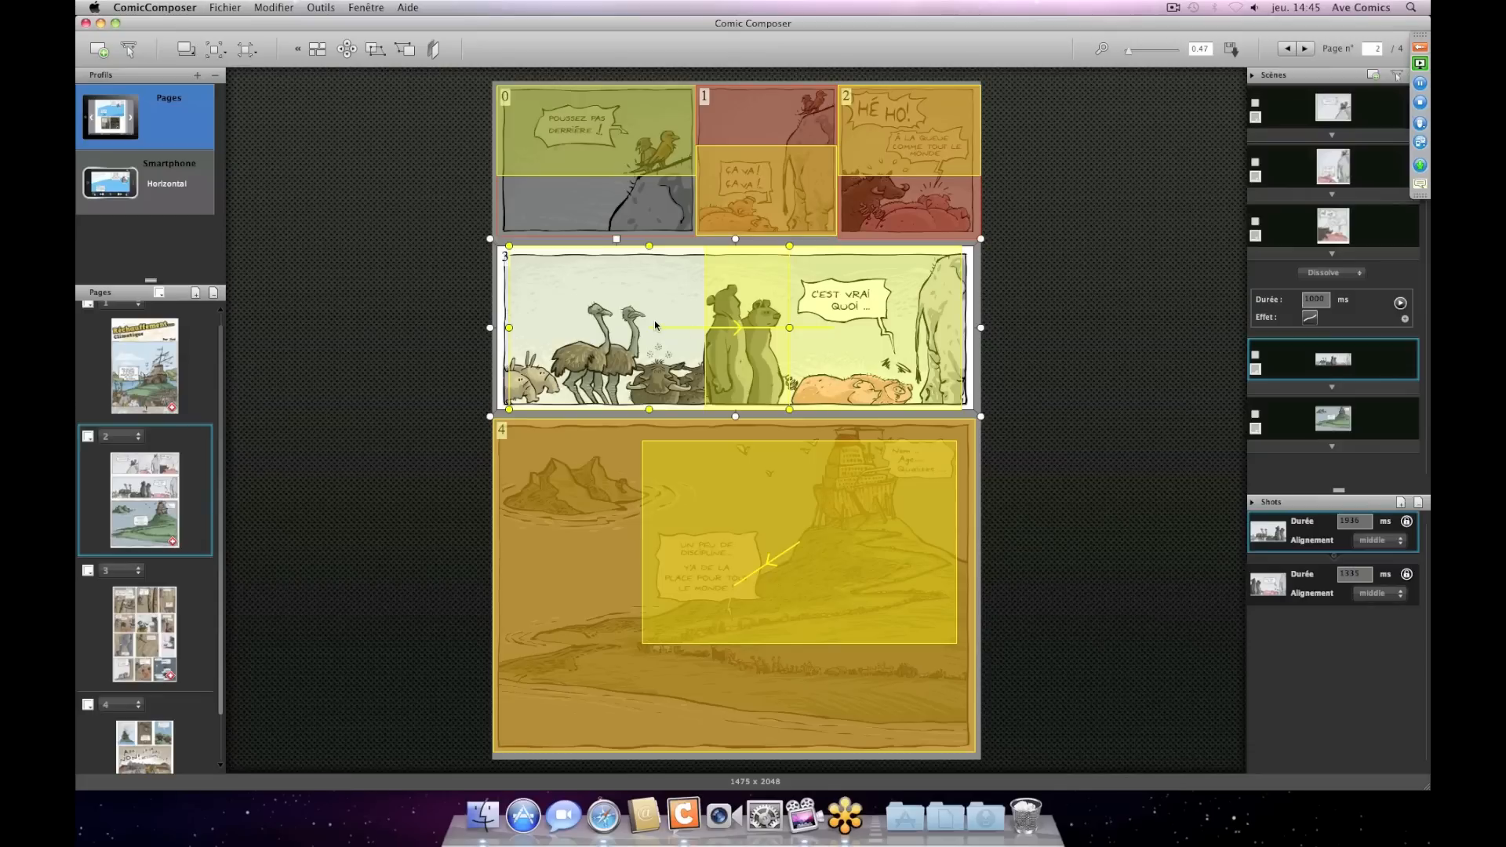
{"action": "key", "text": "Delete"}
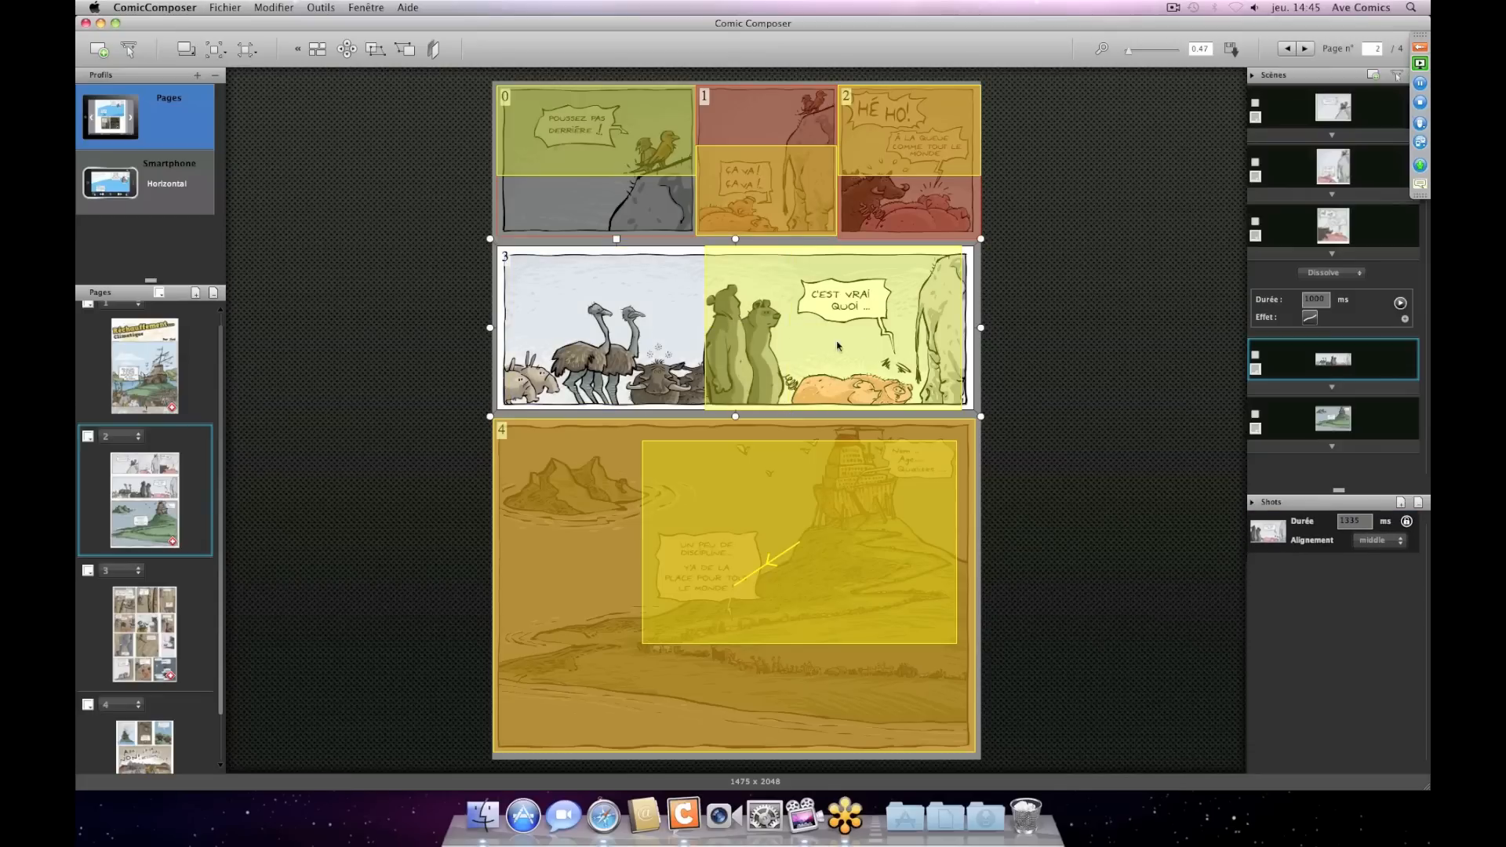
{"action": "left_click", "coordinate": [583, 553]}
{"action": "key", "text": "Delete"}
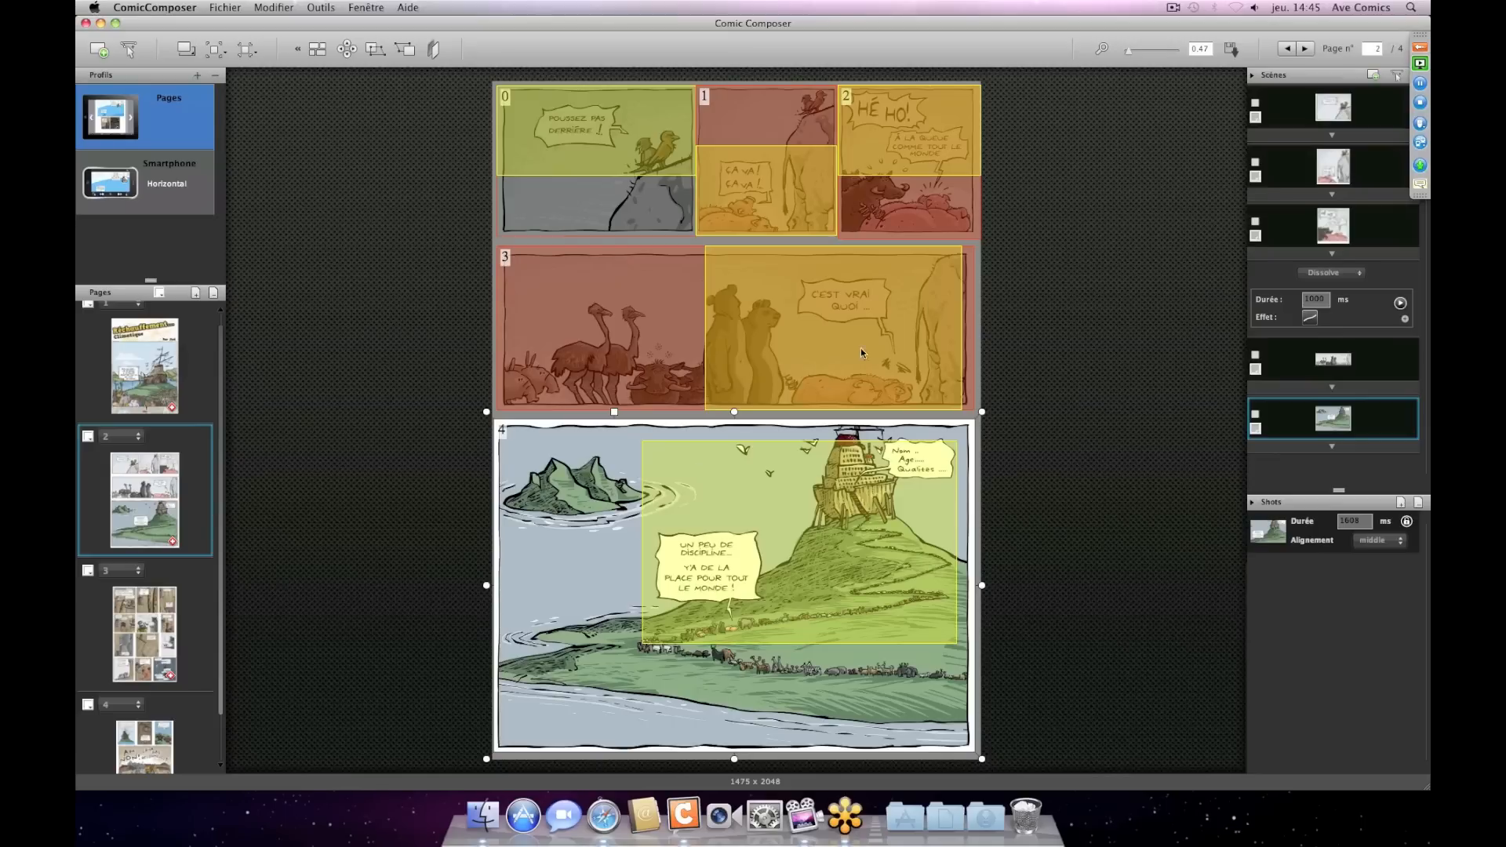
- Save the project under the name Ma BD in the Ma BD folder
{"action": "mouse_move", "coordinate": [1130, 55]}
{"action": "left_click_drag", "start_coordinate": [1130, 55], "coordinate": [1132, 54]}
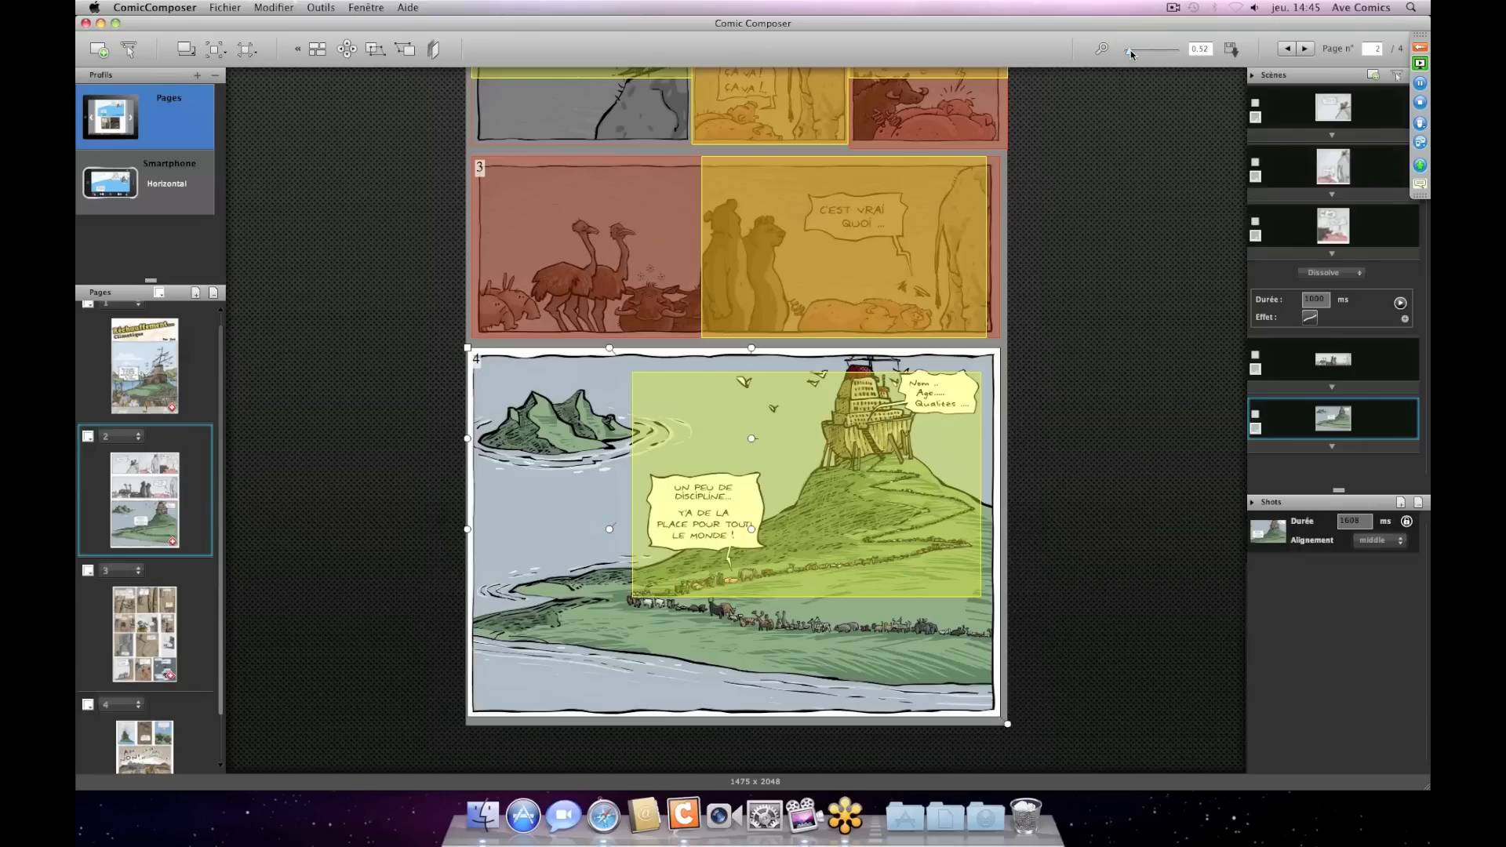
{"action": "left_click", "coordinate": [1233, 52]}
{"action": "left_click", "coordinate": [225, 7]}
{"action": "left_click", "coordinate": [252, 52]}
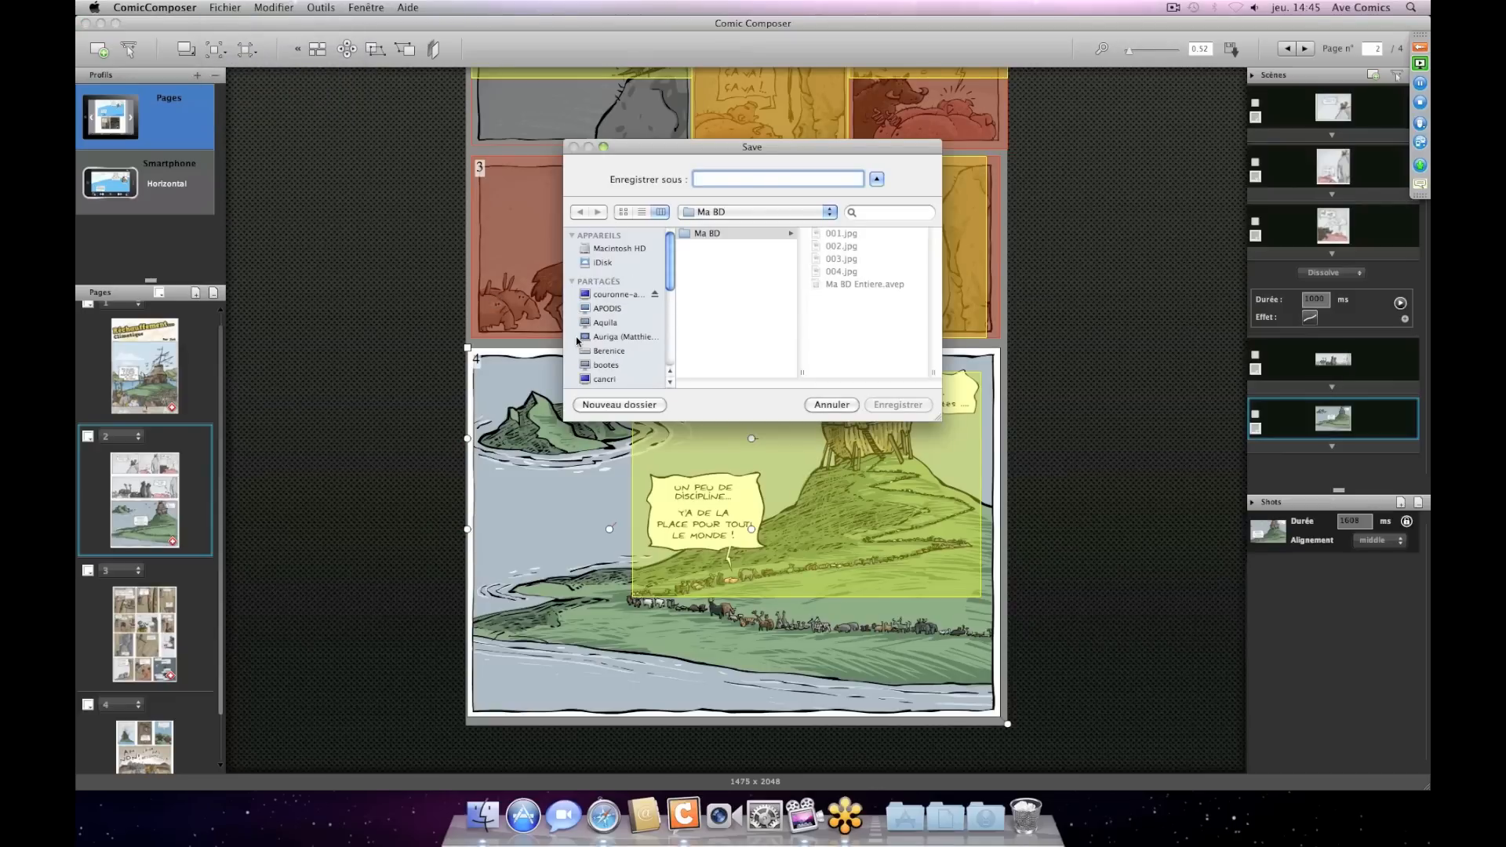
{"action": "type", "text": "Ma BD"}
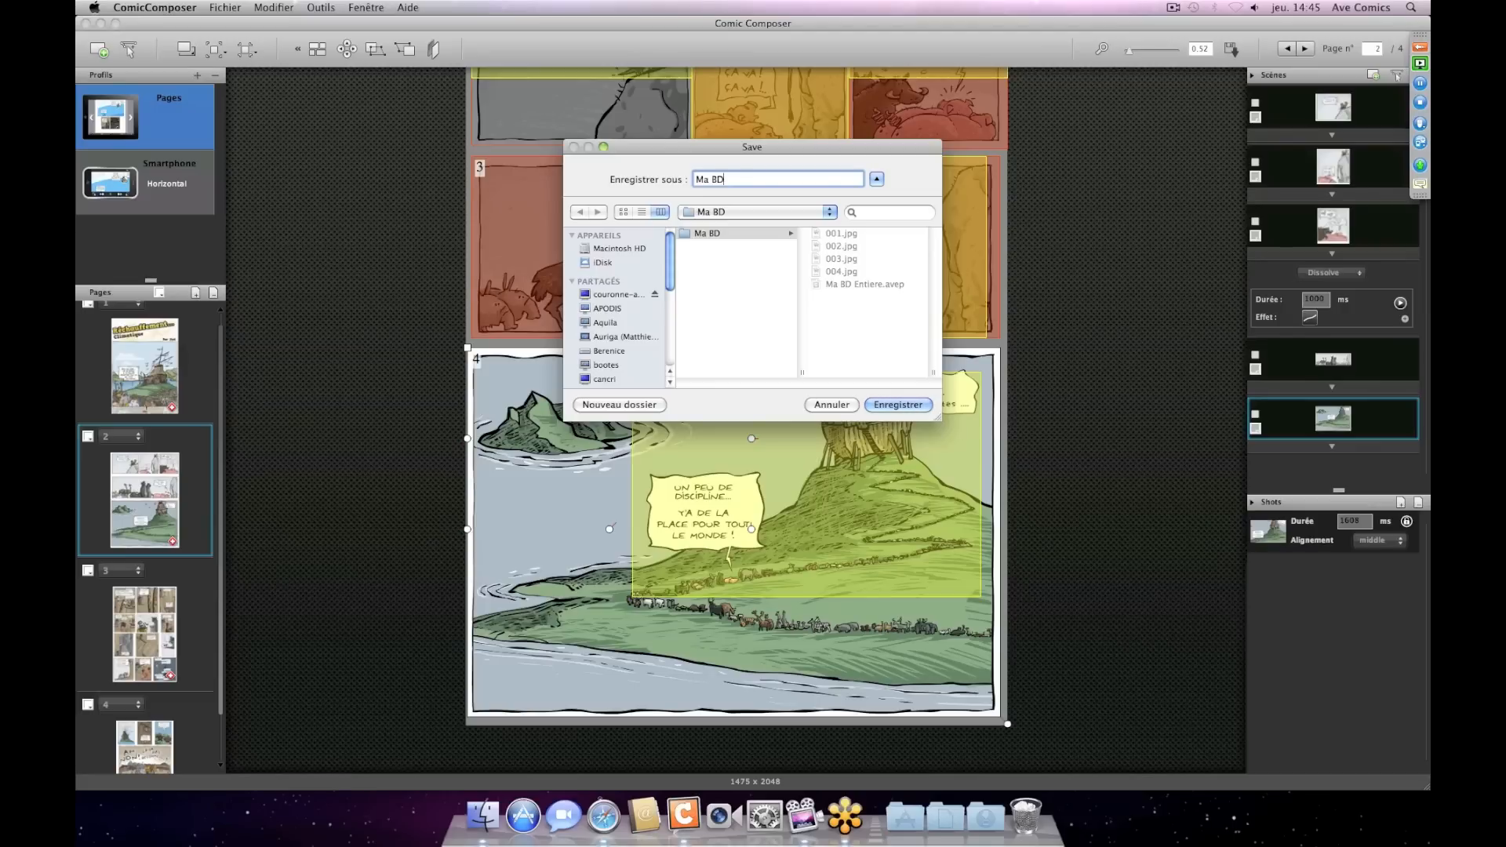
{"action": "left_click", "coordinate": [899, 404]}
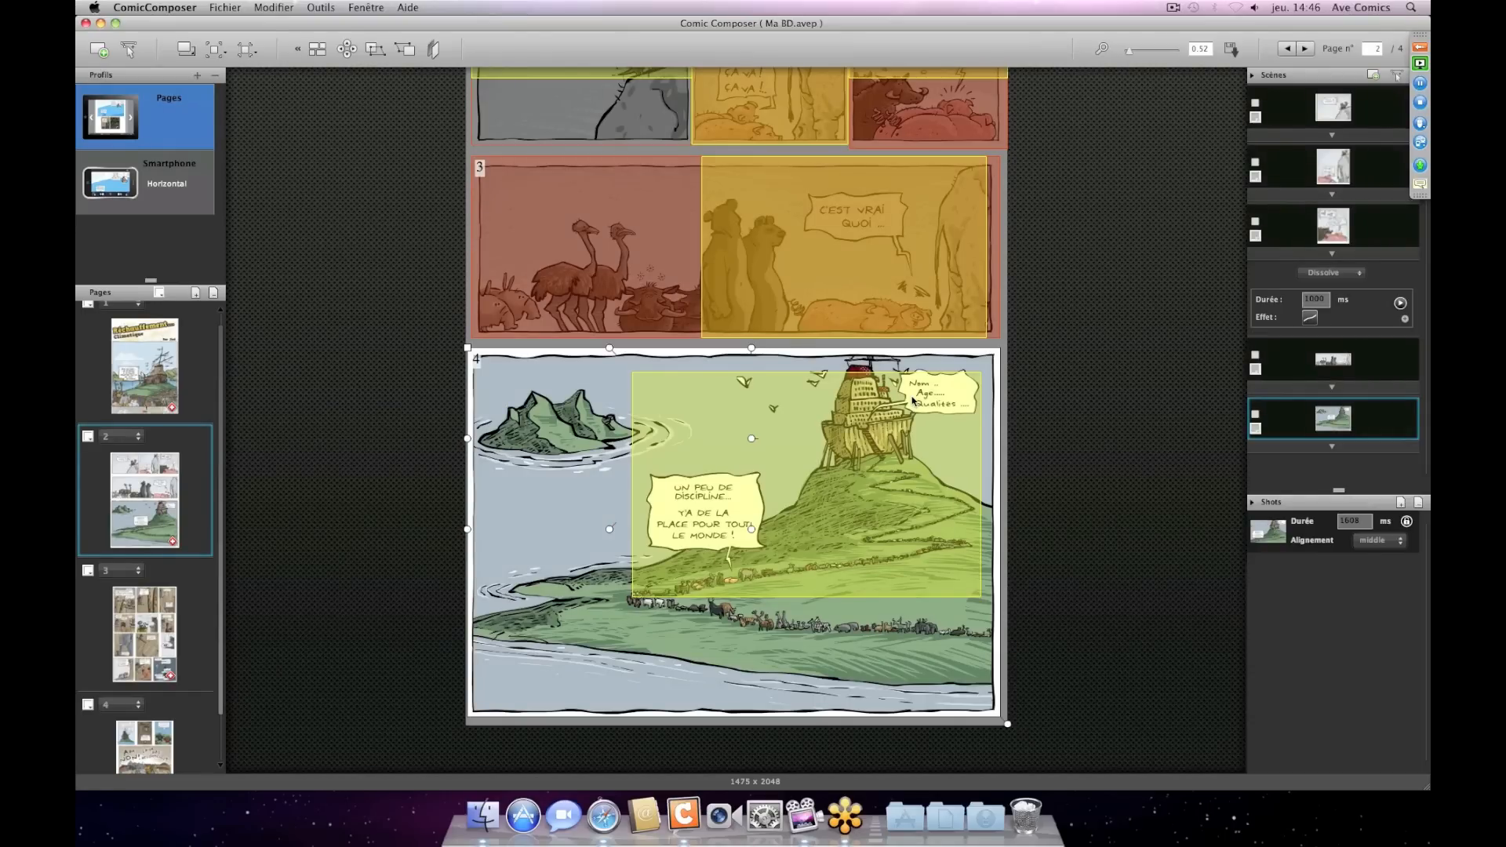
- Quit the program, open Ma BD Entiere.avep from the desktop's Ma BD folder, and enlarge its project window
{"action": "key", "text": "super+q"}
{"action": "double_click", "coordinate": [1393, 43]}
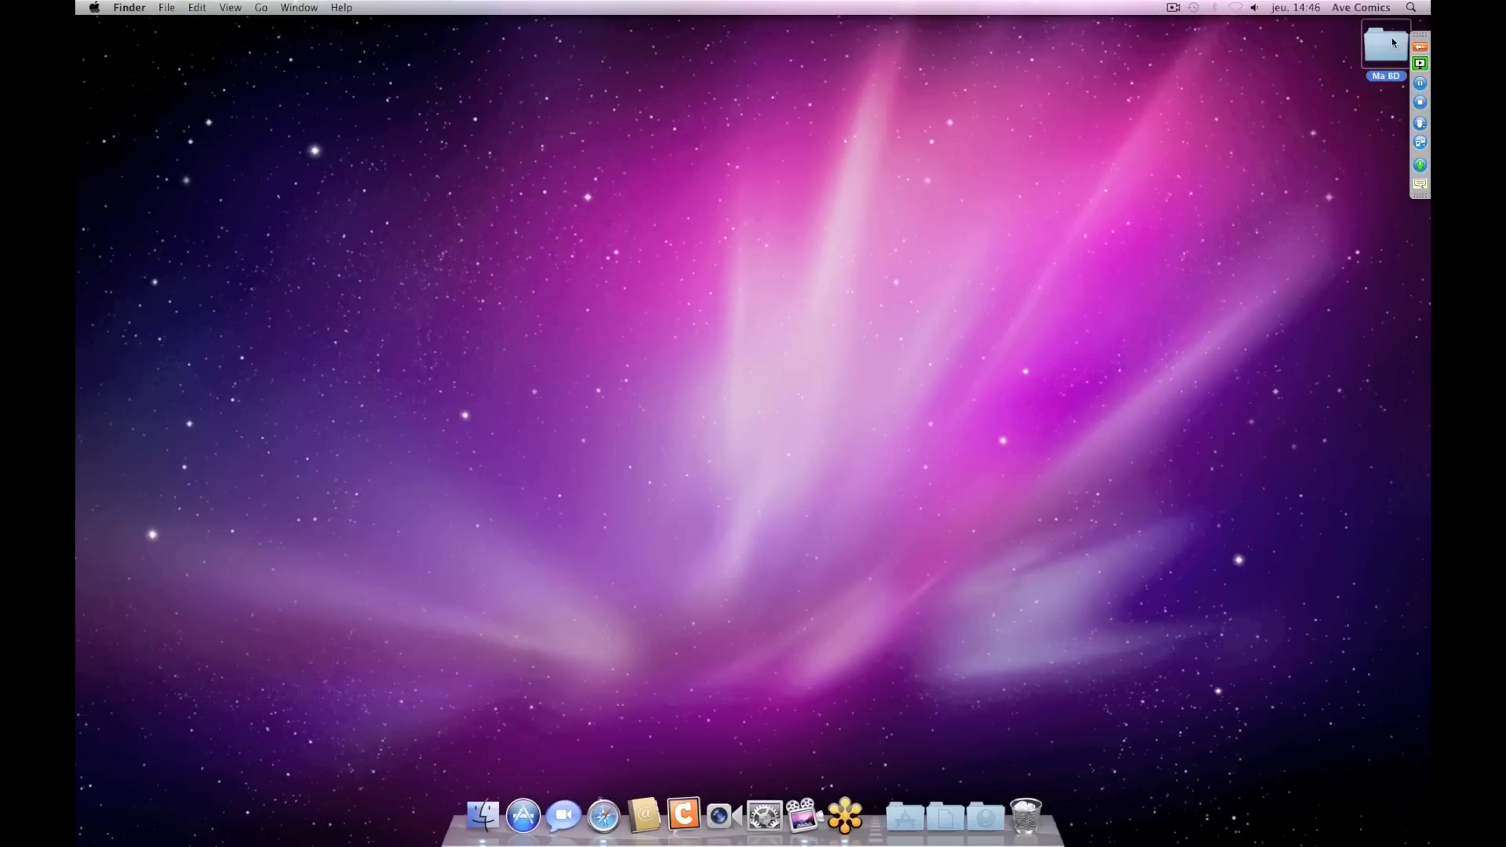
{"action": "double_click", "coordinate": [625, 391]}
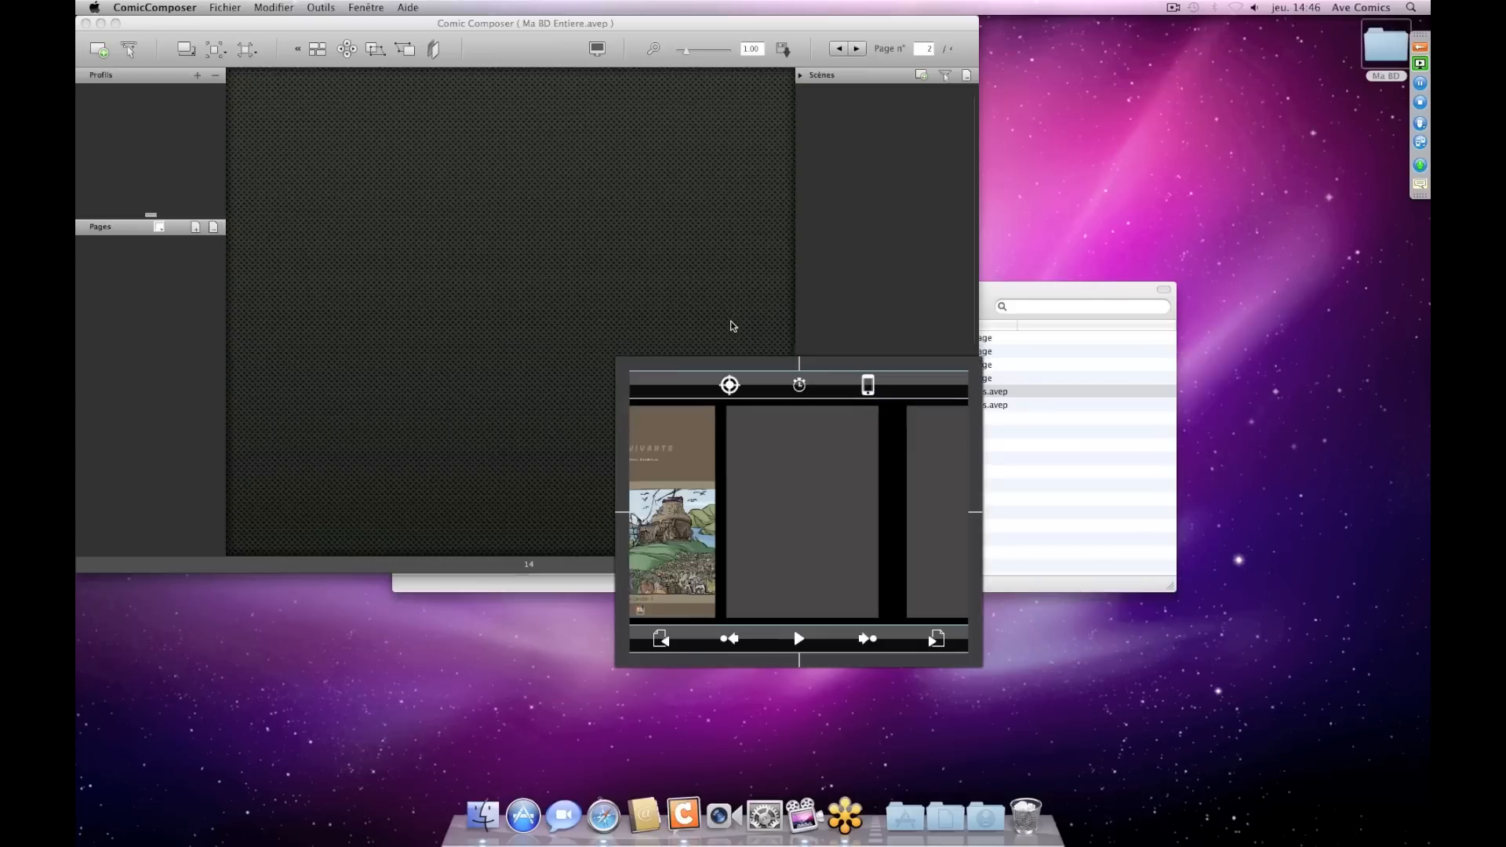
{"action": "left_click", "coordinate": [116, 22]}
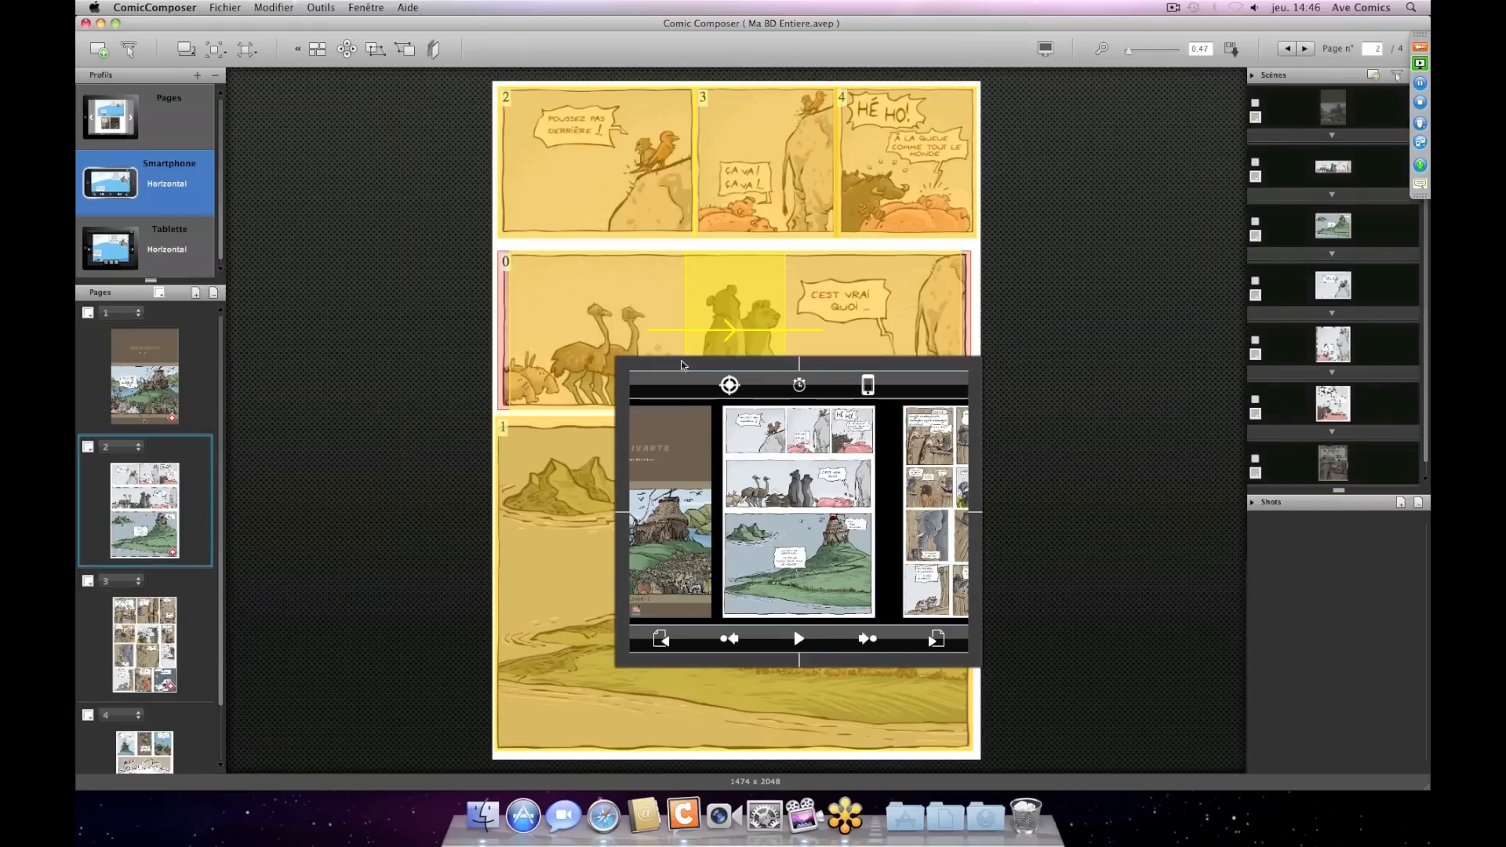
- Move the preview off the page and compare page 2's scenes and shots across the Pages, Smartphone and Tablette profiles
{"action": "left_click_drag", "start_coordinate": [683, 363], "coordinate": [247, 450]}
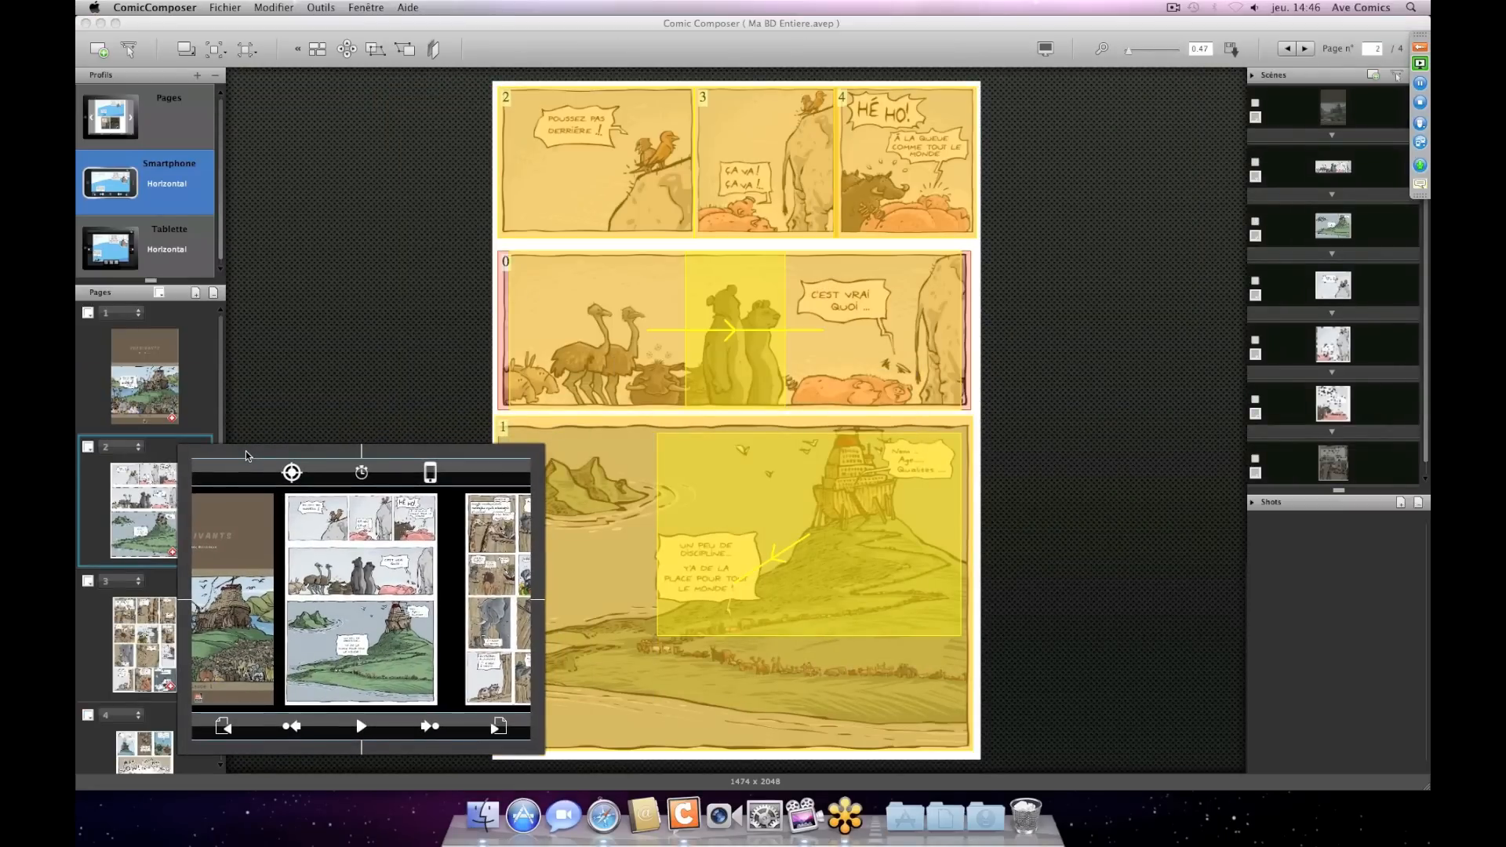
{"action": "left_click", "coordinate": [123, 141]}
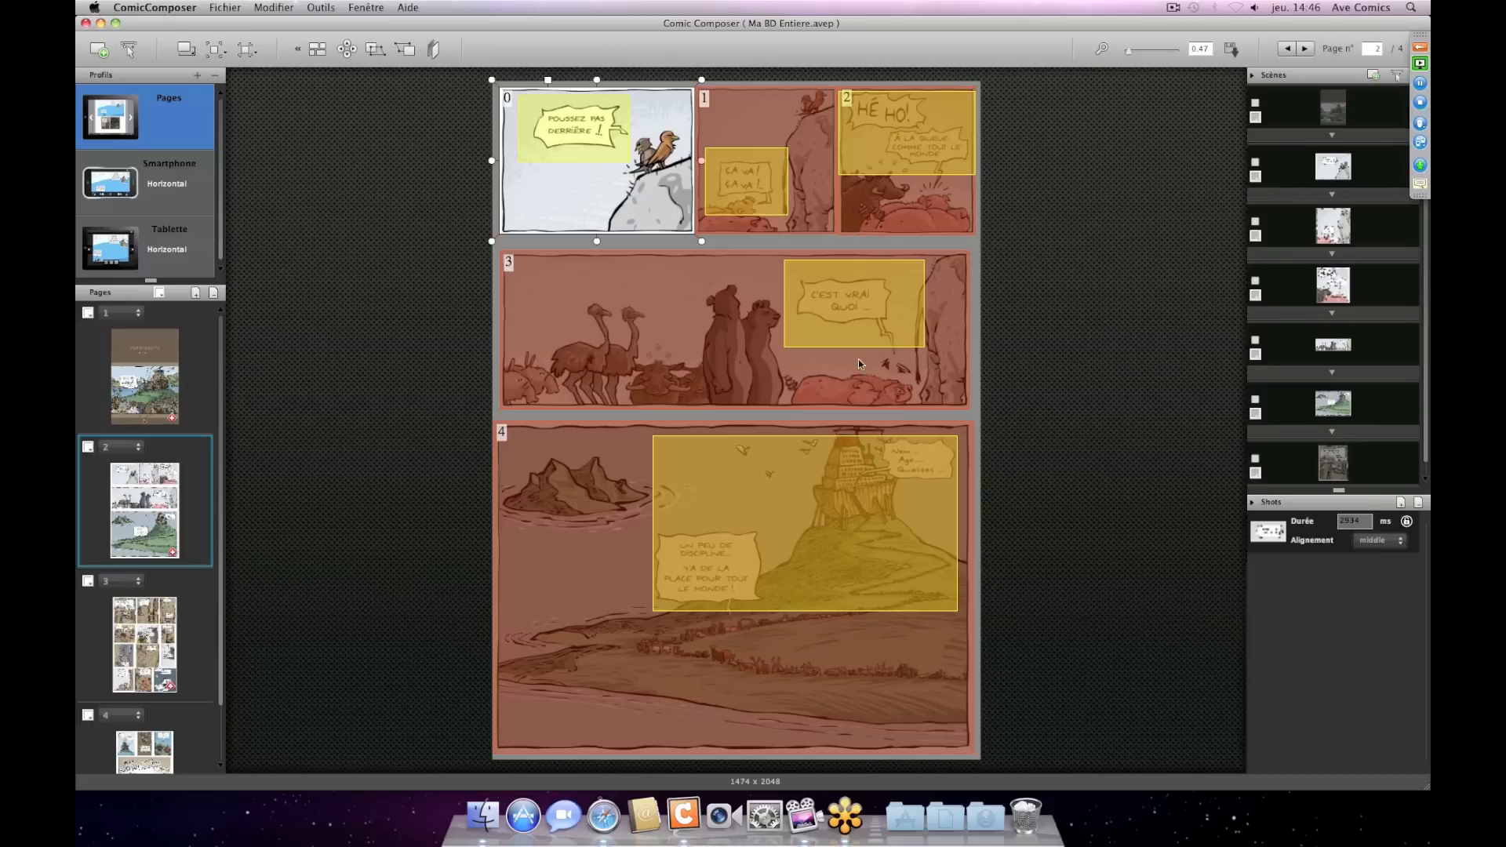
{"action": "left_click", "coordinate": [109, 185]}
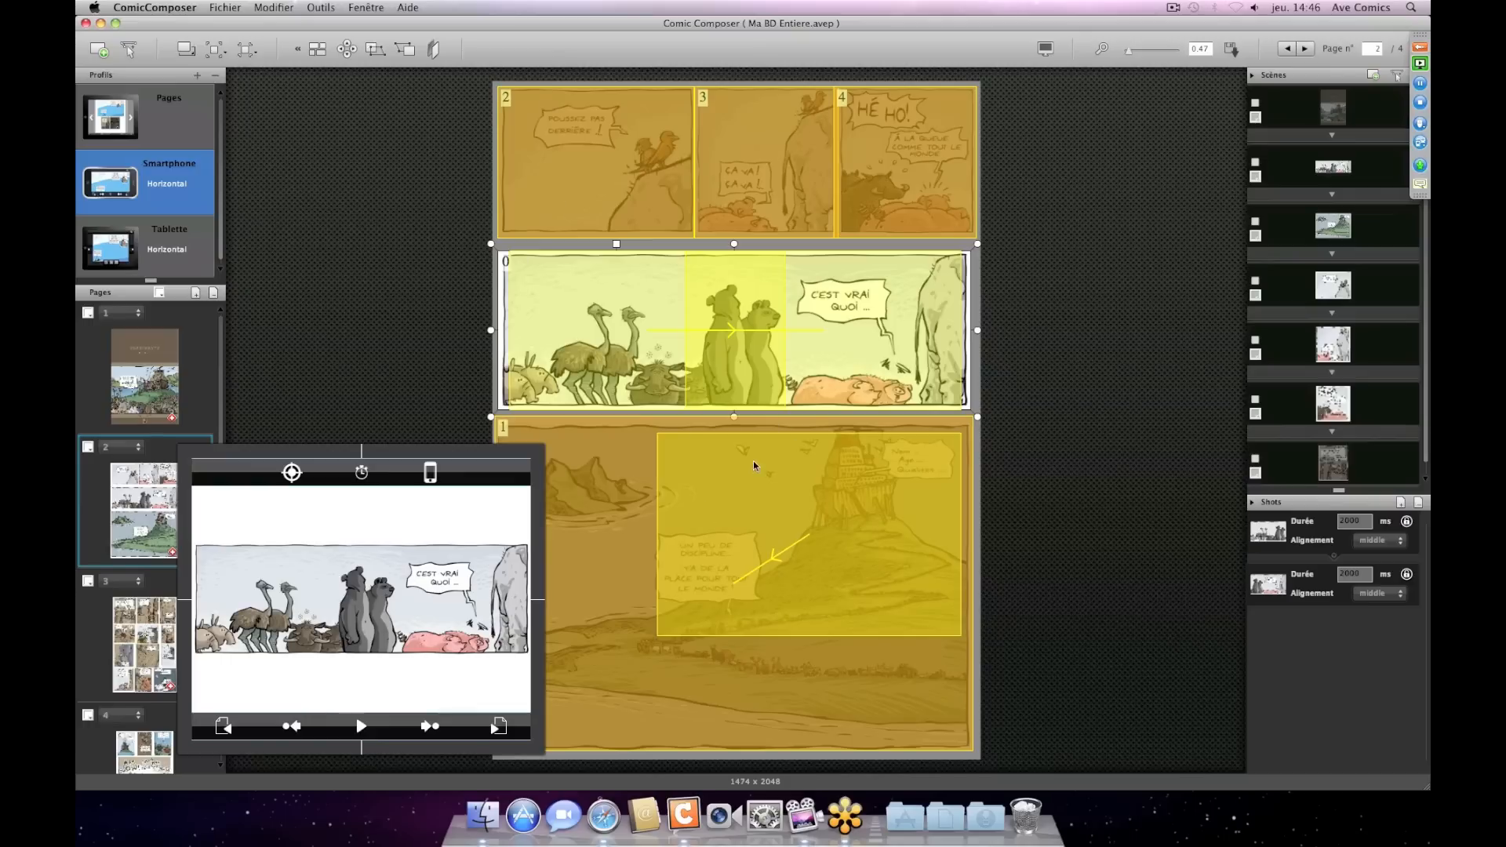
{"action": "left_click", "coordinate": [104, 253]}
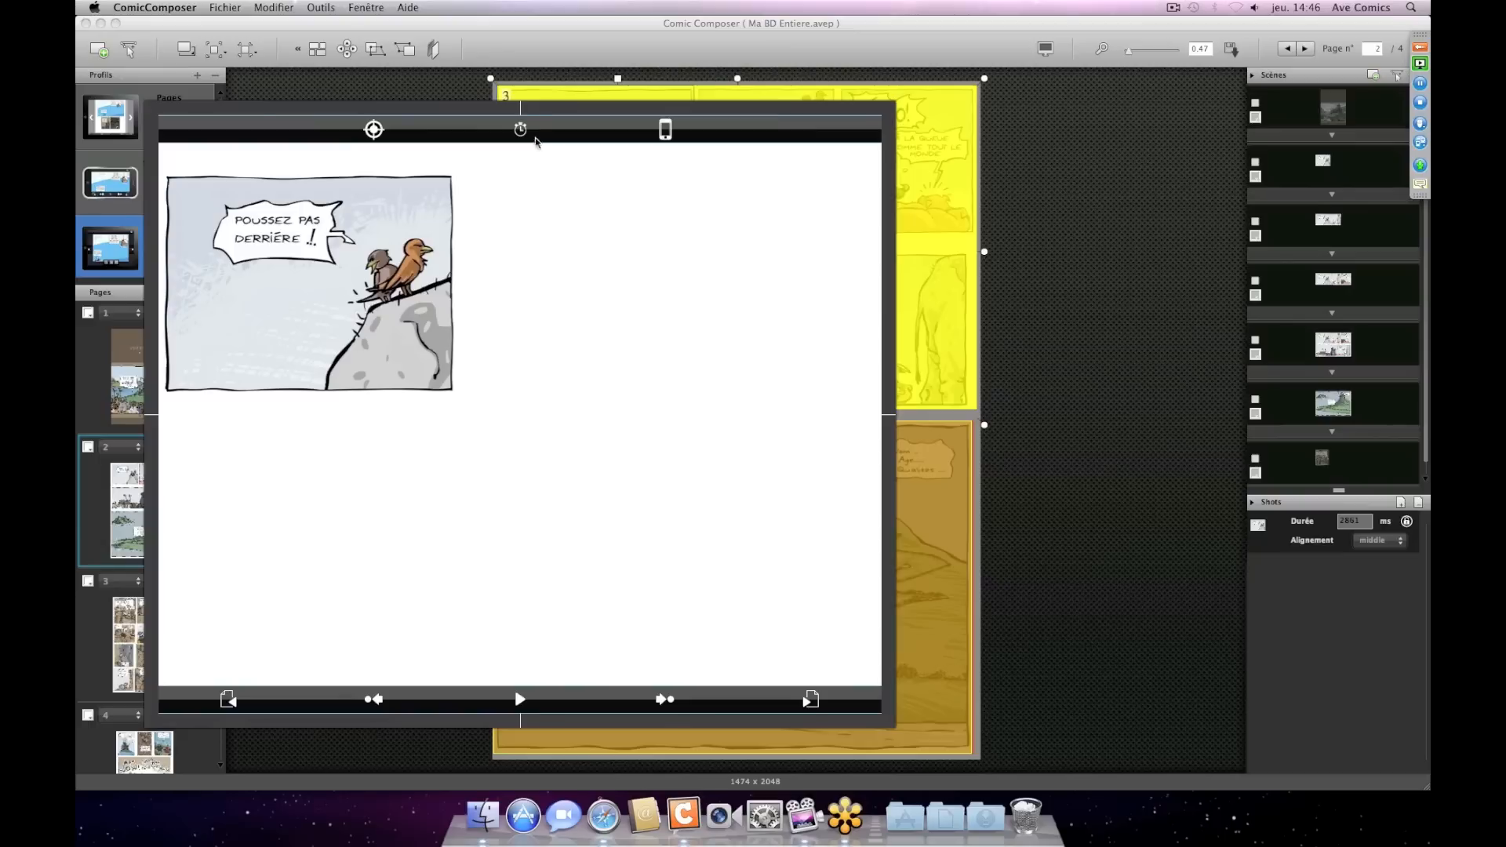
- Play page 2's Tablette animation from the first-panel scene through to the large bottom panel in the preview
{"action": "left_click", "coordinate": [1343, 174]}
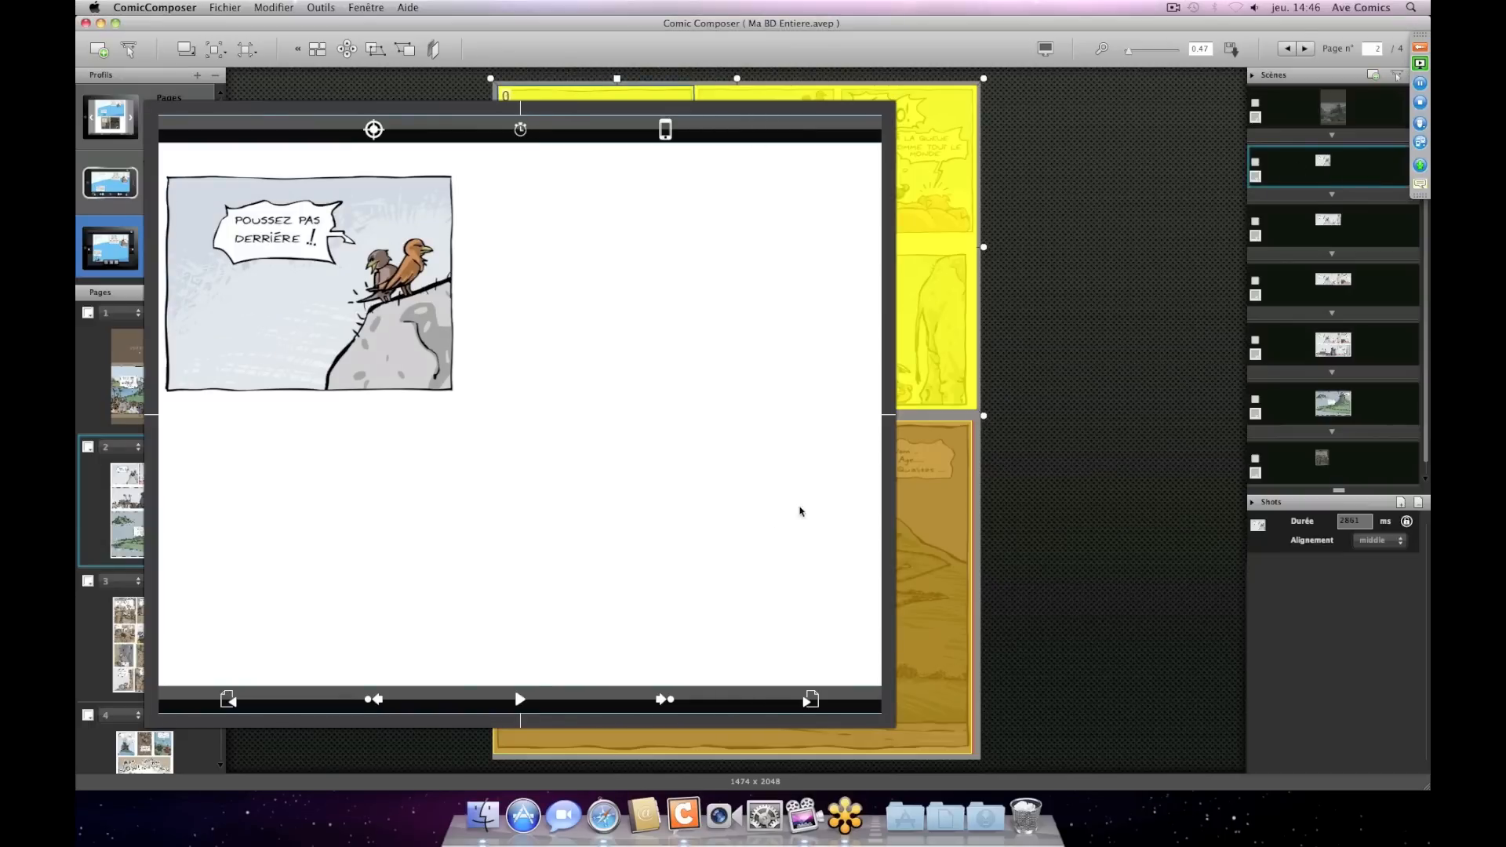
{"action": "left_click", "coordinate": [521, 698]}
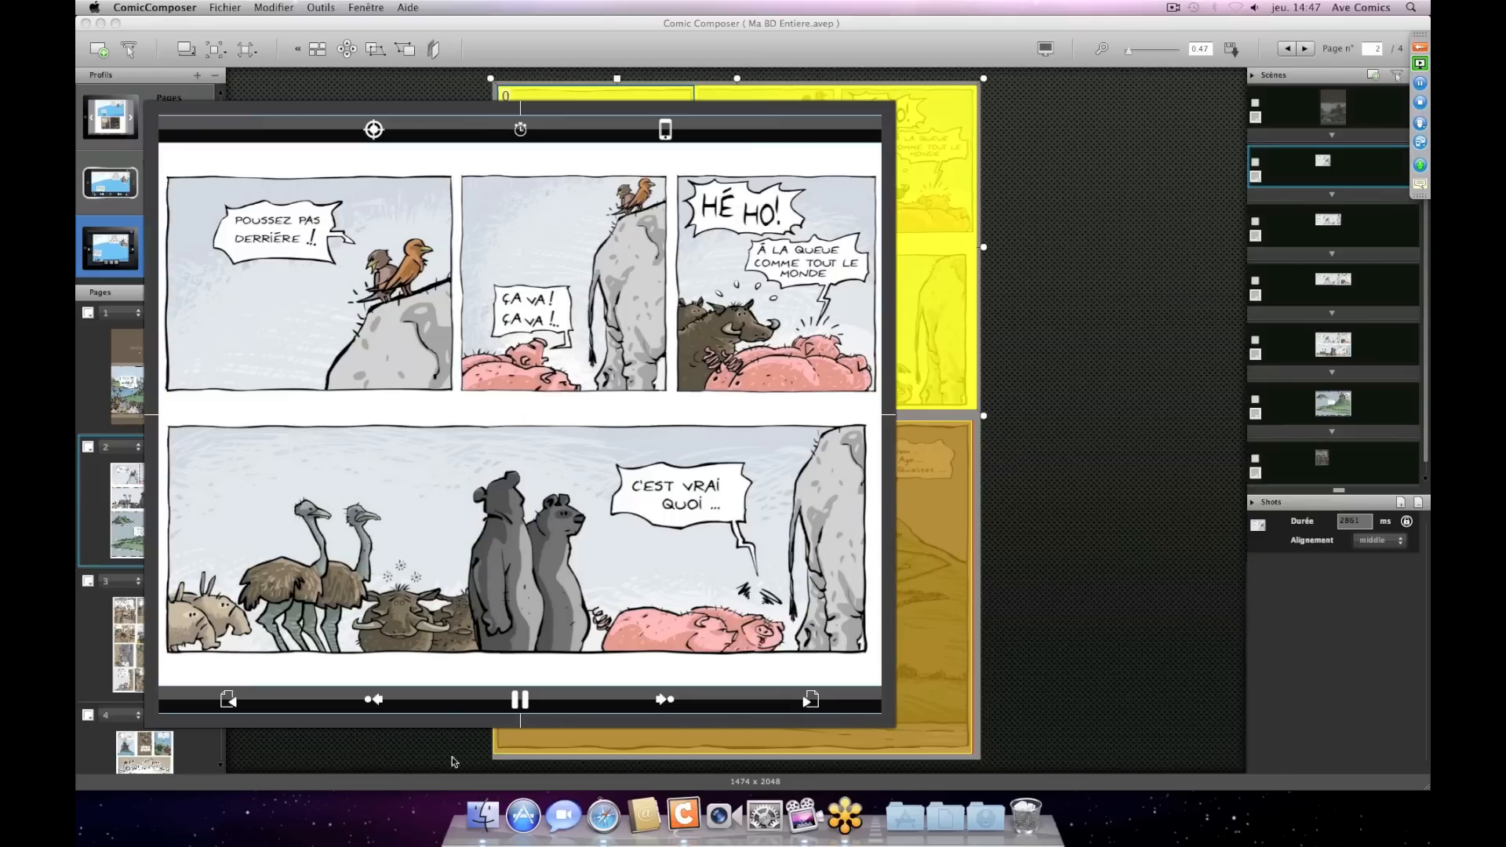
{"action": "left_click", "coordinate": [520, 700]}
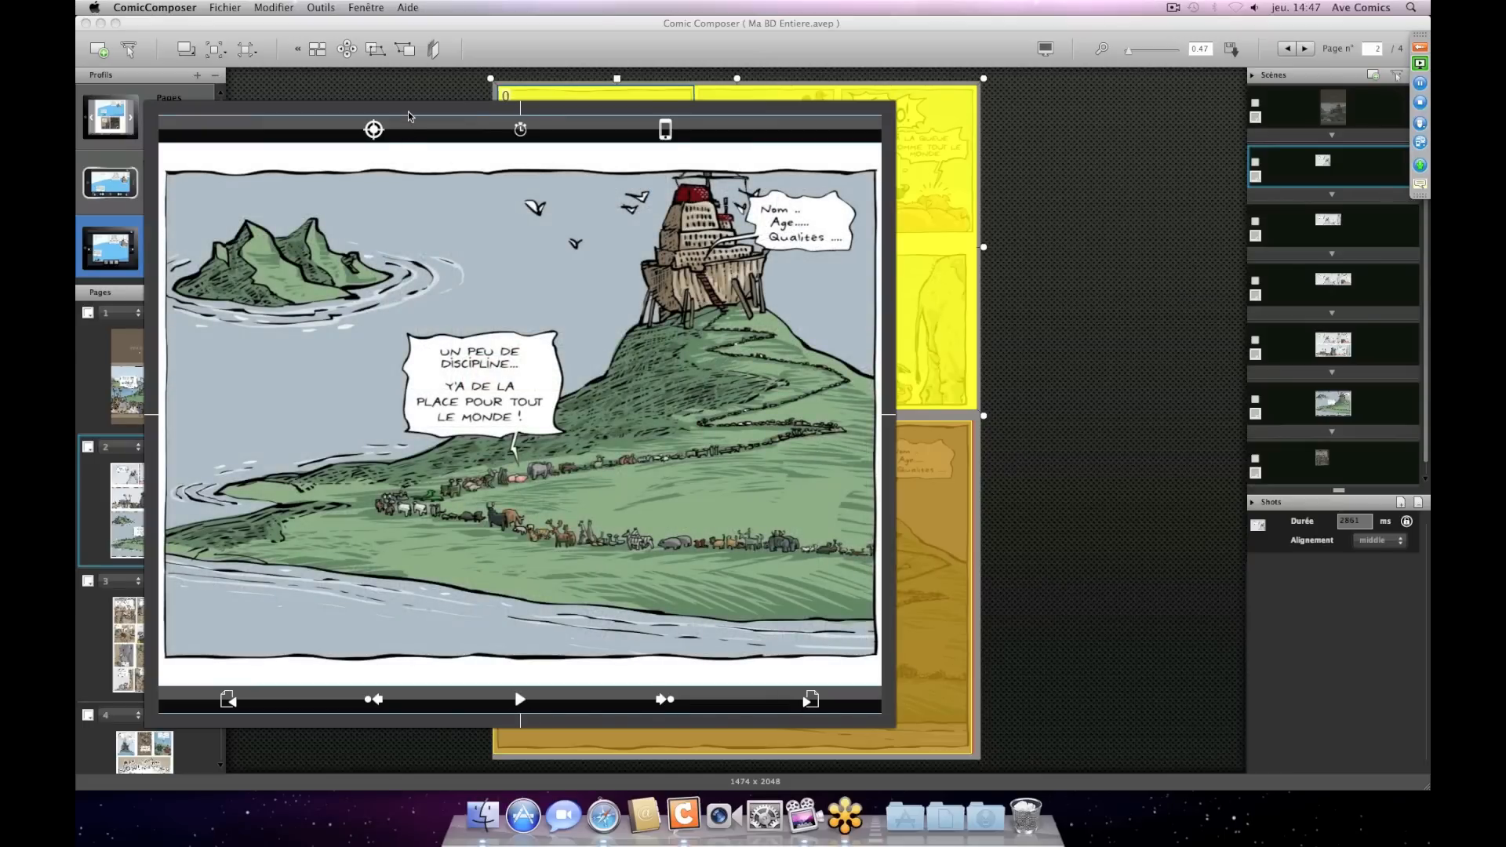
{"action": "left_click_drag", "start_coordinate": [408, 111], "coordinate": [581, 155]}
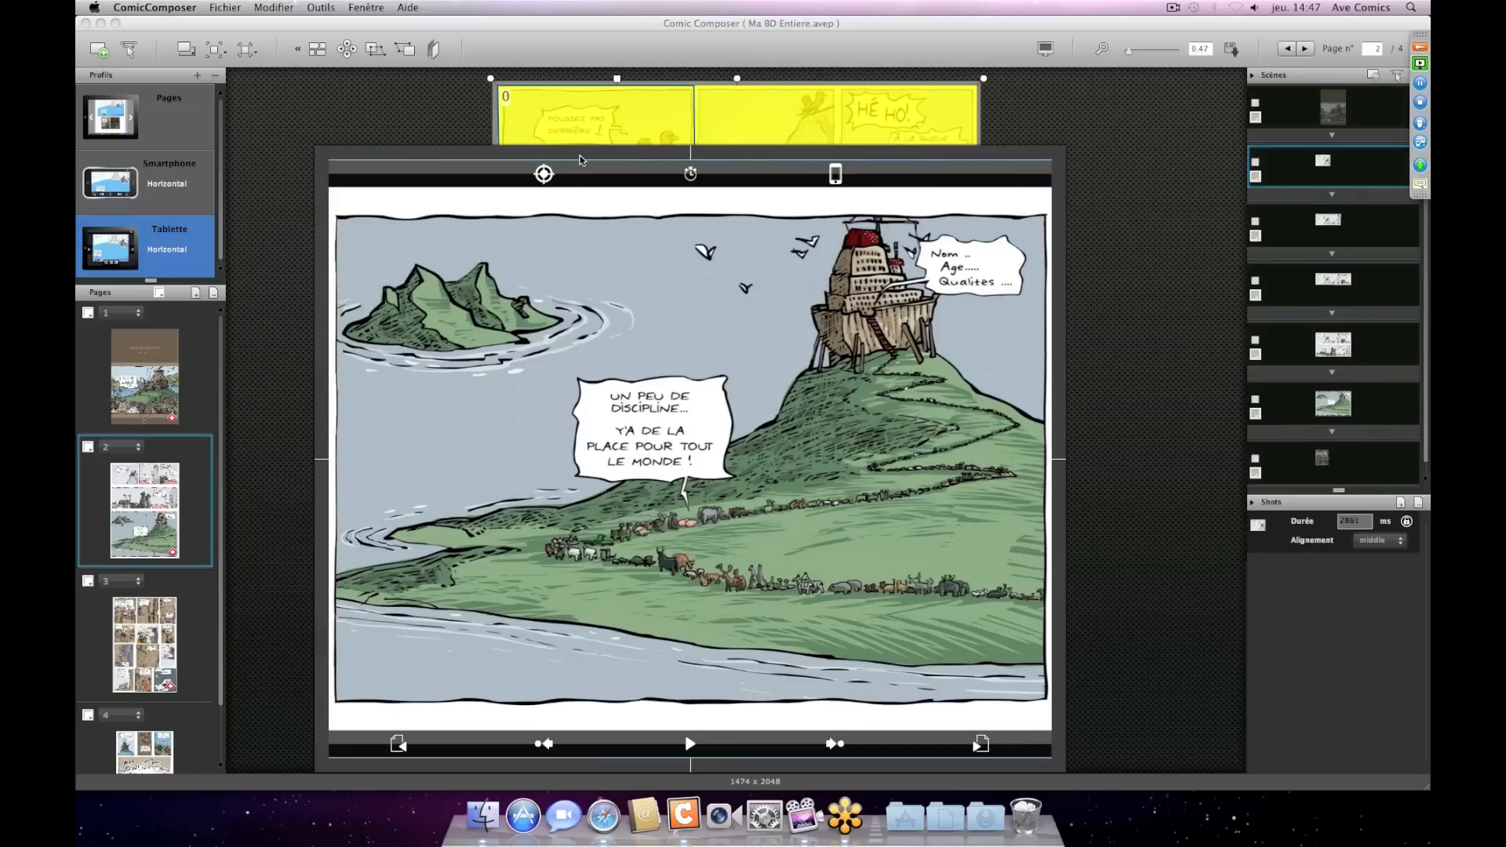